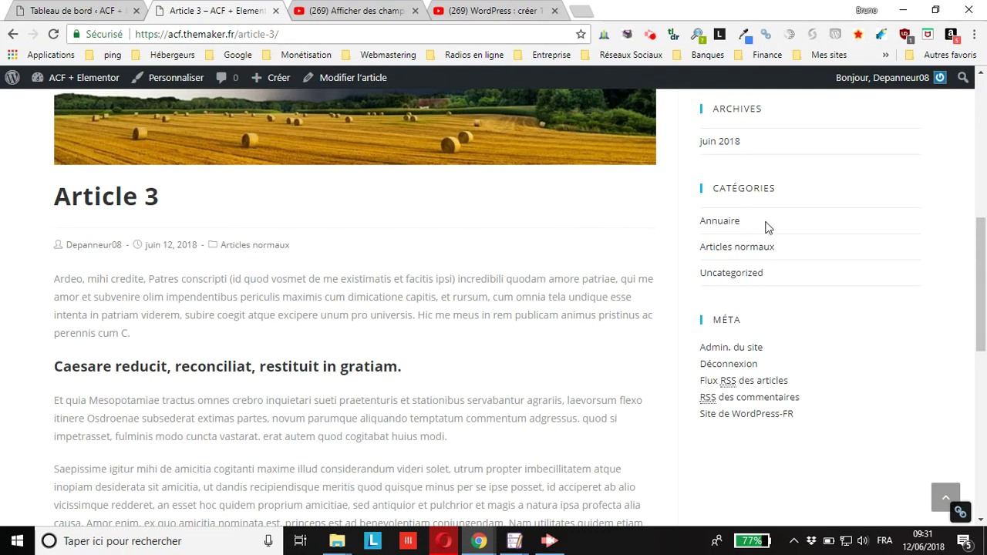
# - Switch to the WordPress dashboard and open Elementor's list of saved templates, Mes modèles
pyautogui.scroll(4, 775, 227)
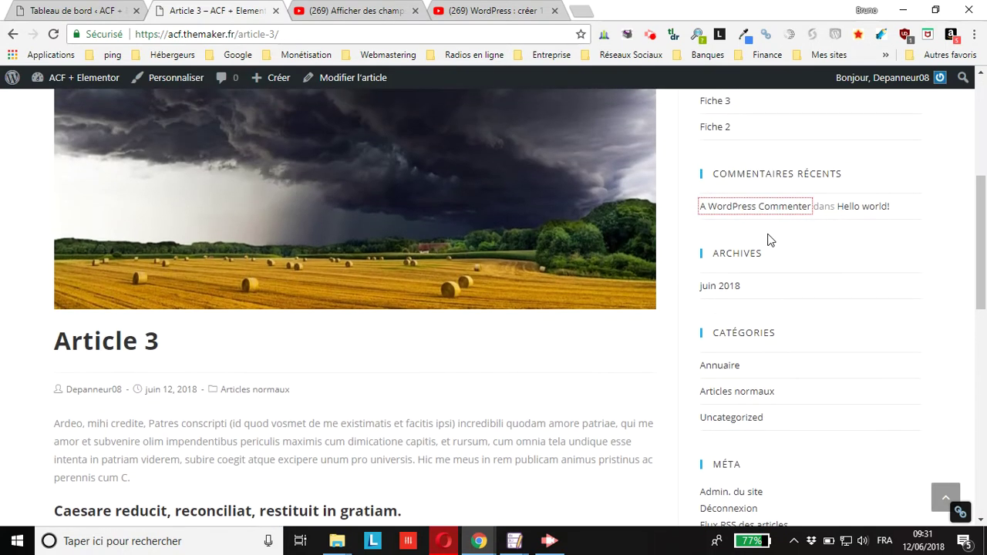
pyautogui.scroll(2, 773, 235)
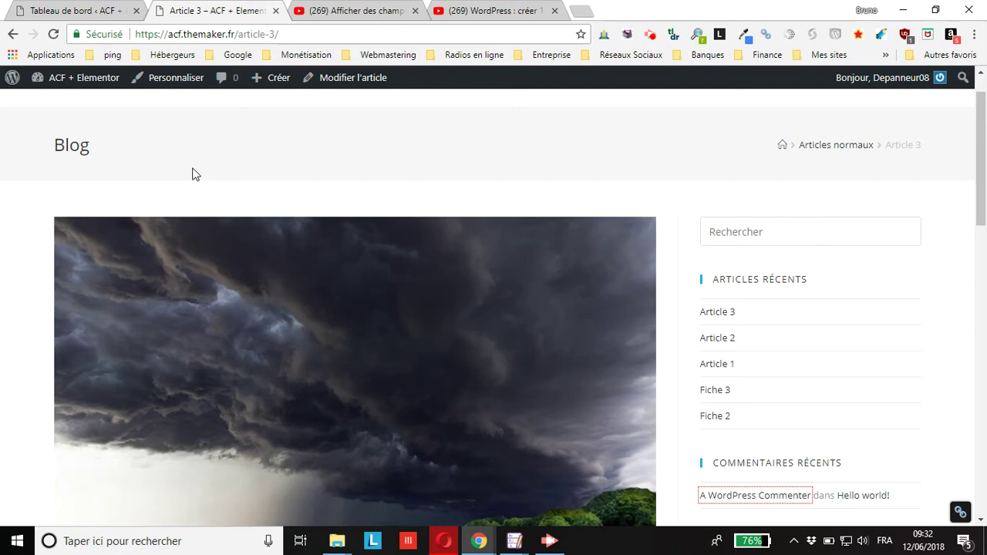
pyautogui.click(63, 9)
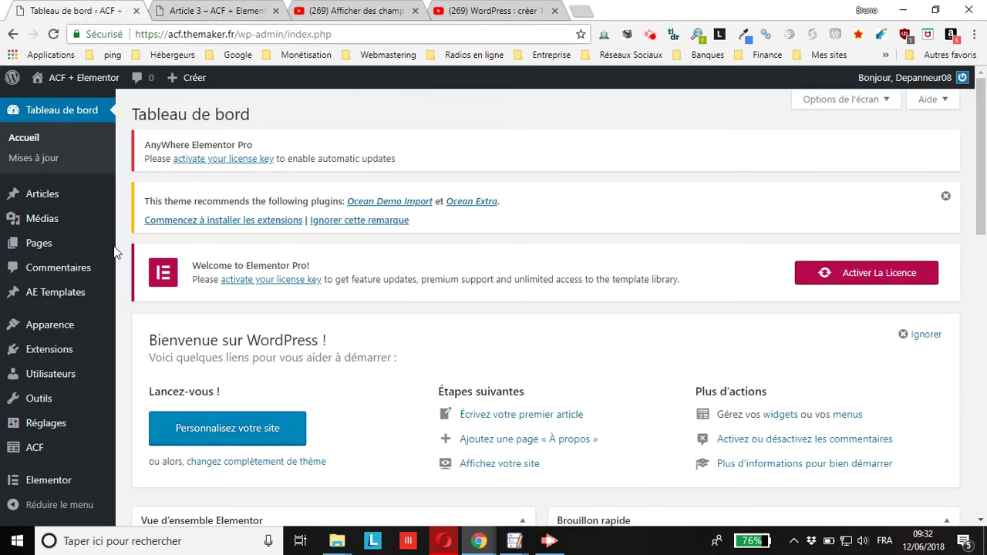
pyautogui.scroll(-3, 70, 324)
pyautogui.moveTo(86, 492)
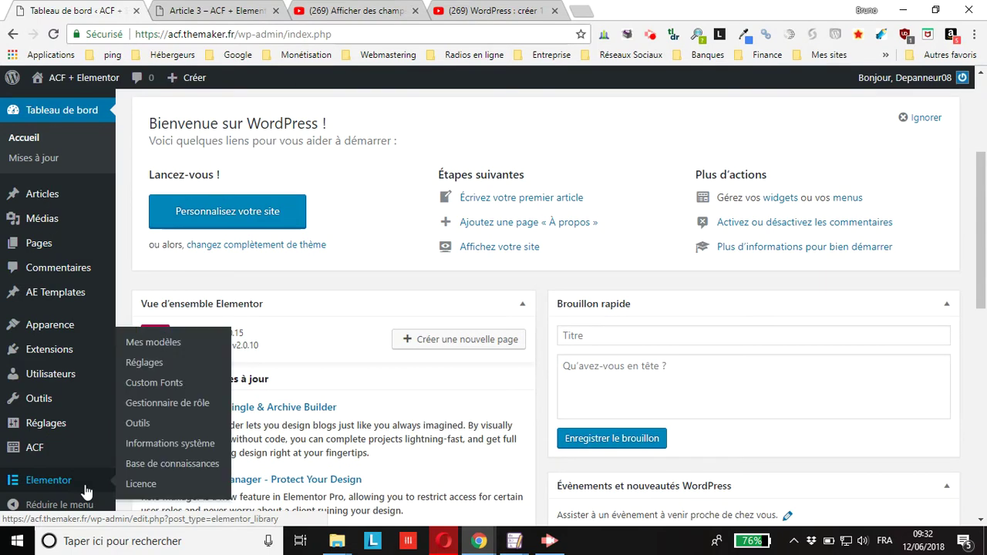
pyautogui.click(143, 345)
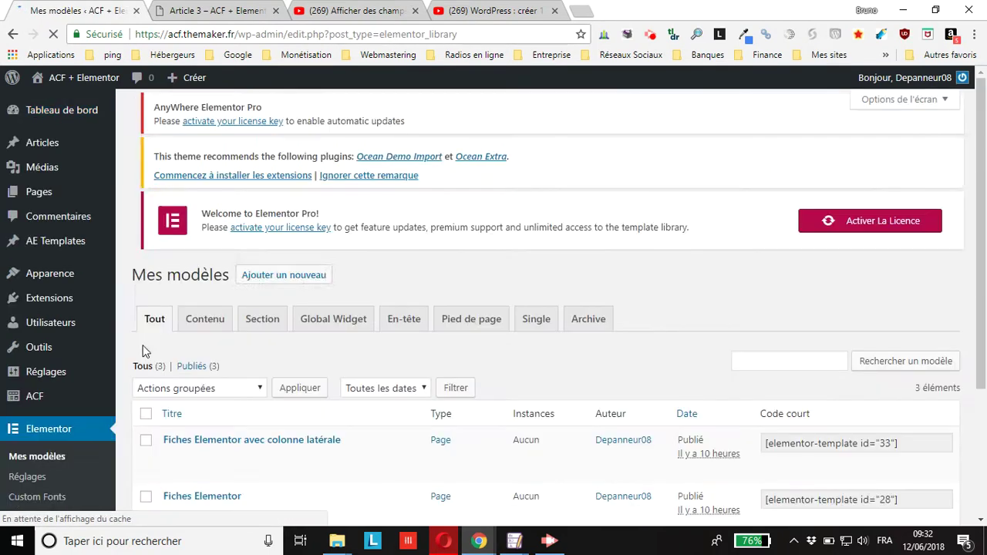
pyautogui.scroll(-3, 194, 327)
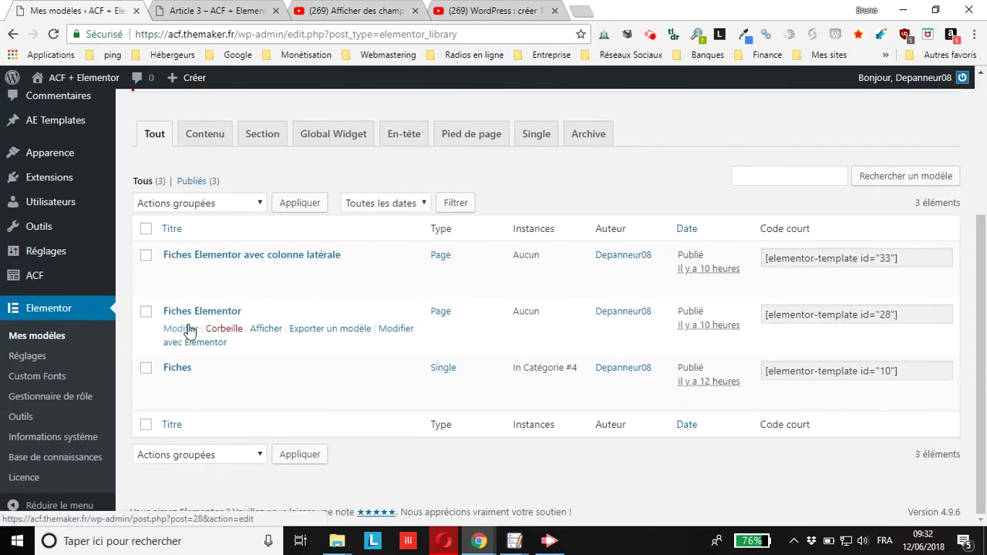
pyautogui.moveTo(223, 275)
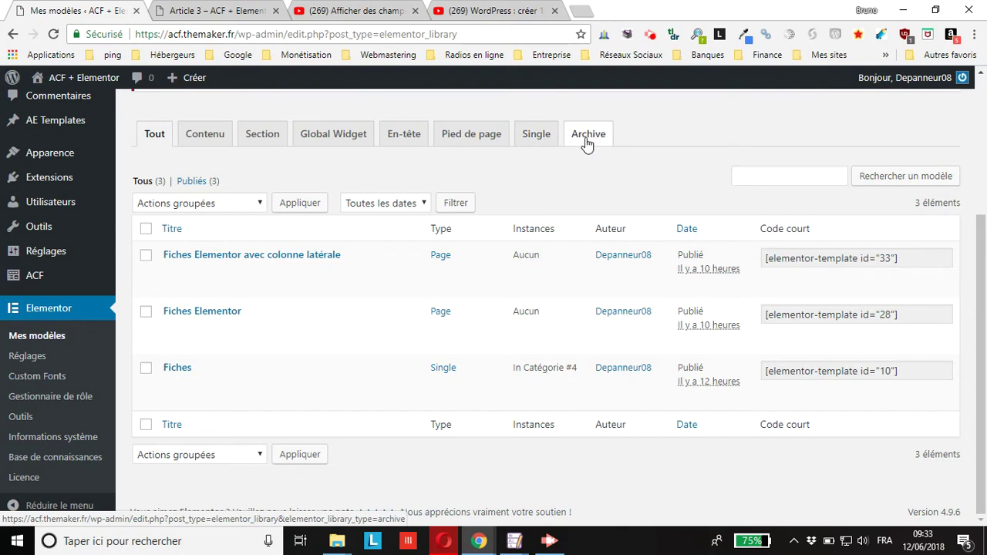
# - Filter the template list to show only the Single templates
pyautogui.click(532, 142)
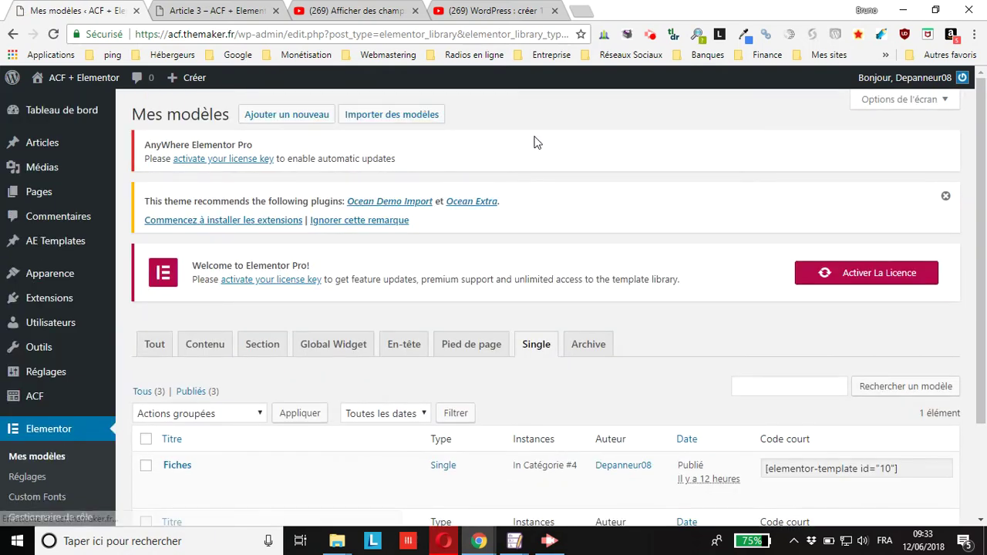
pyautogui.scroll(-2, 537, 142)
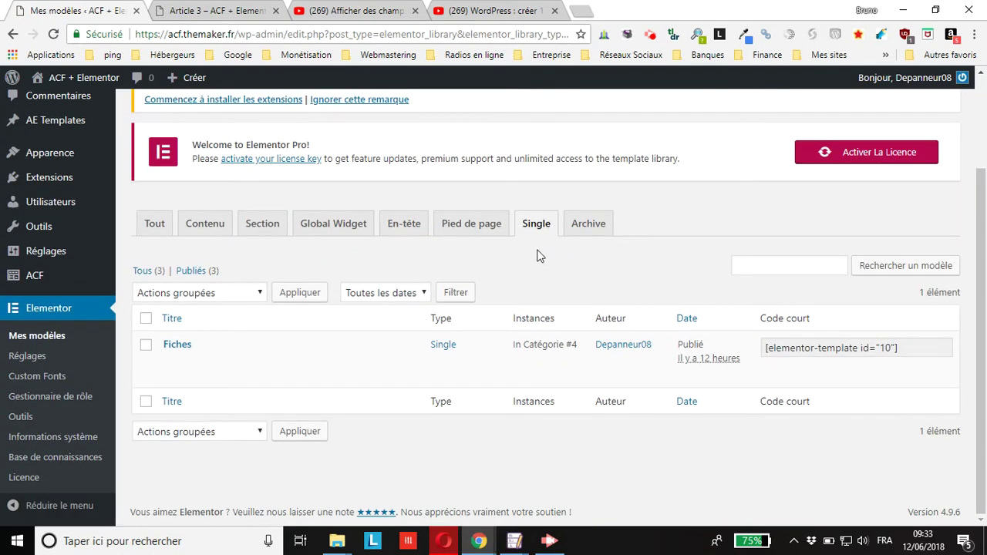
pyautogui.moveTo(242, 346)
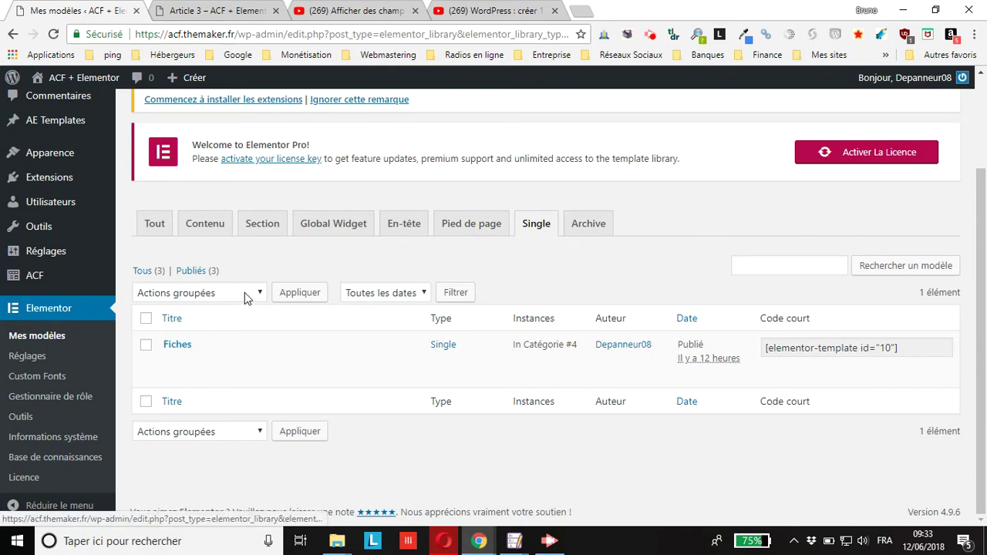
# - Return to Article 3 on the site, and open Article 1 to examine its default post layout and sidebar
pyautogui.click(222, 11)
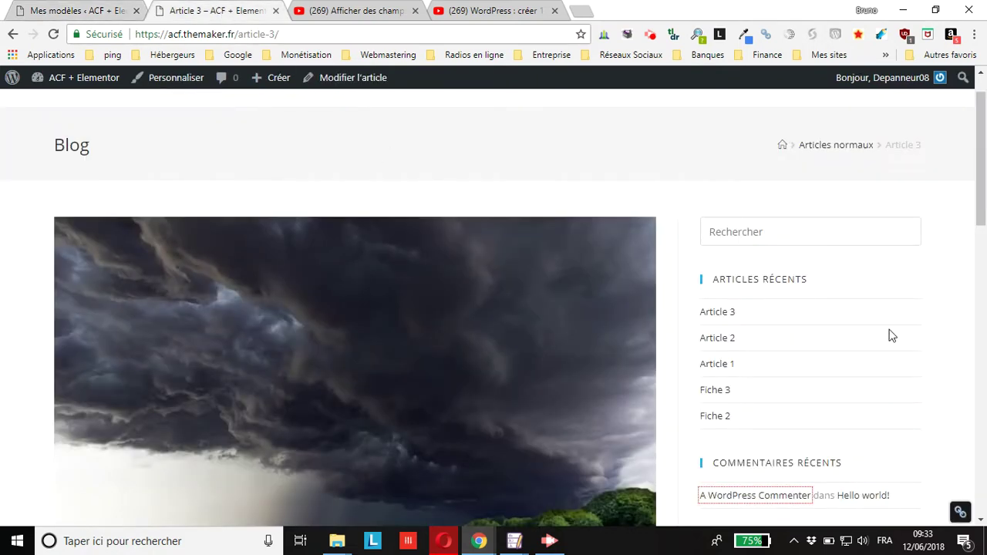
pyautogui.scroll(-3, 892, 335)
pyautogui.scroll(3, 761, 419)
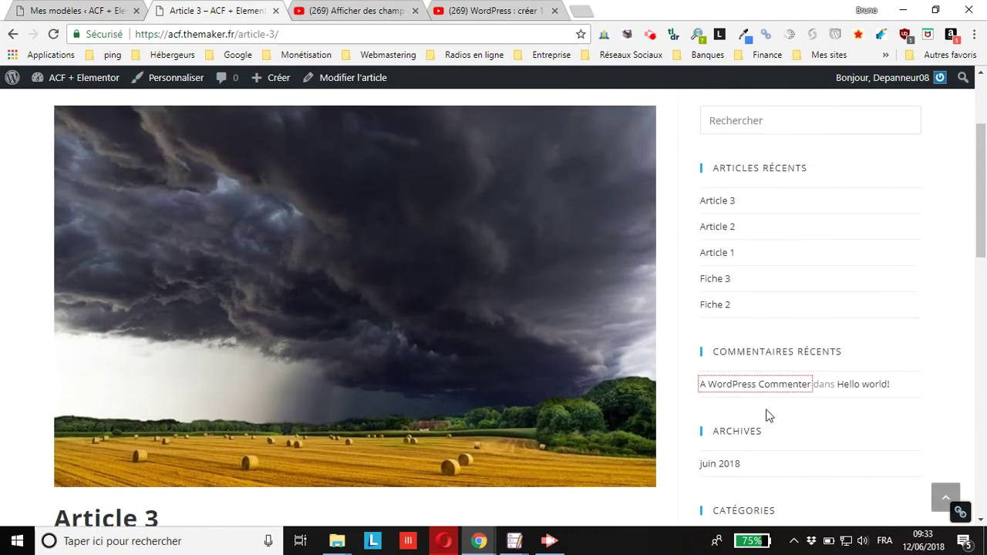
pyautogui.click(724, 367)
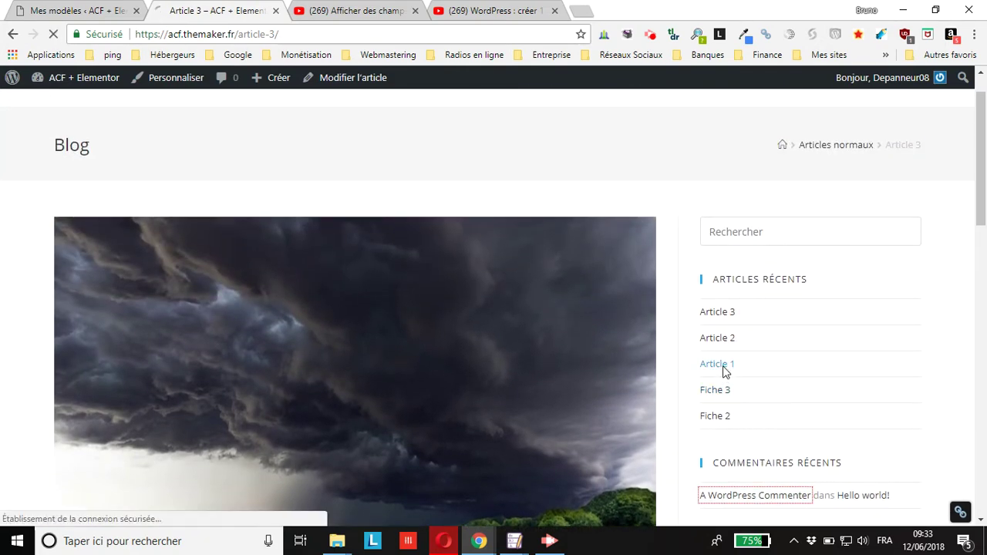
pyautogui.scroll(-6, 723, 372)
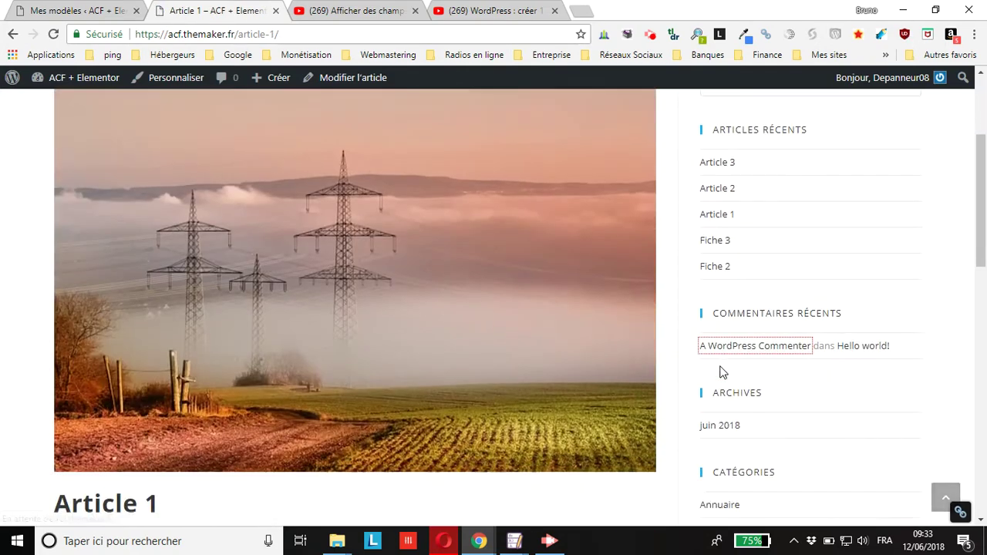
pyautogui.scroll(1, 717, 368)
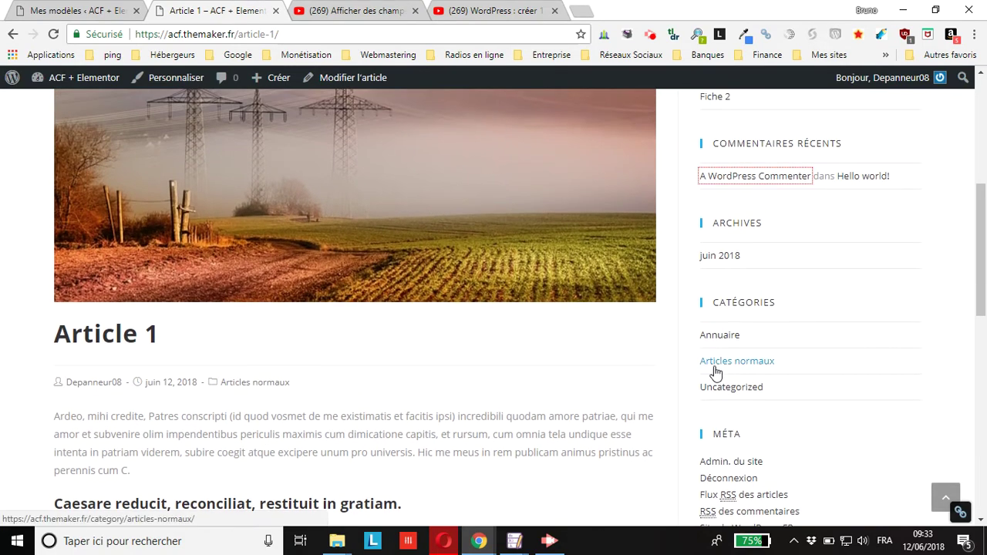
pyautogui.scroll(-1, 715, 370)
pyautogui.scroll(2, 712, 370)
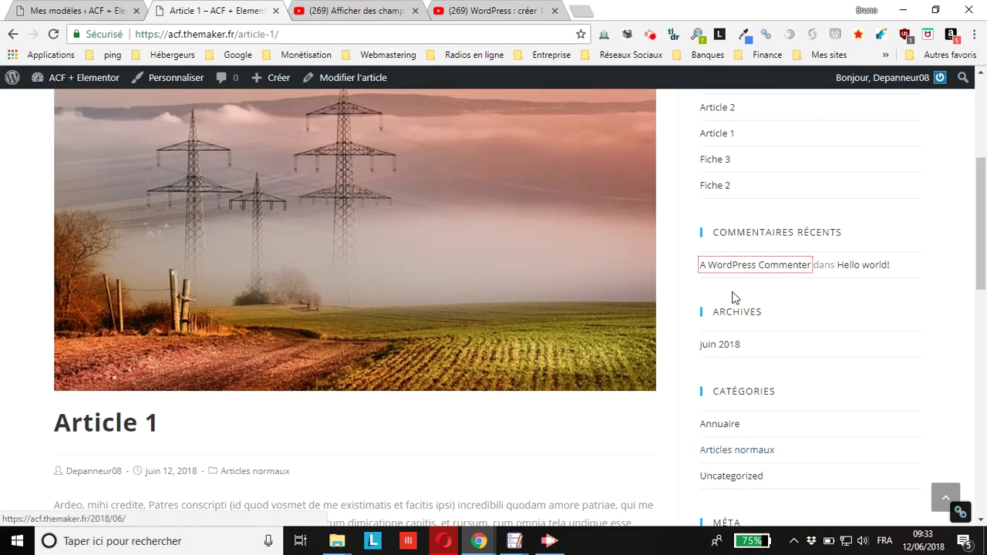
# - Open the Fiche 2 post and examine its custom Elementor layout
pyautogui.click(722, 192)
pyautogui.scroll(-3, 687, 224)
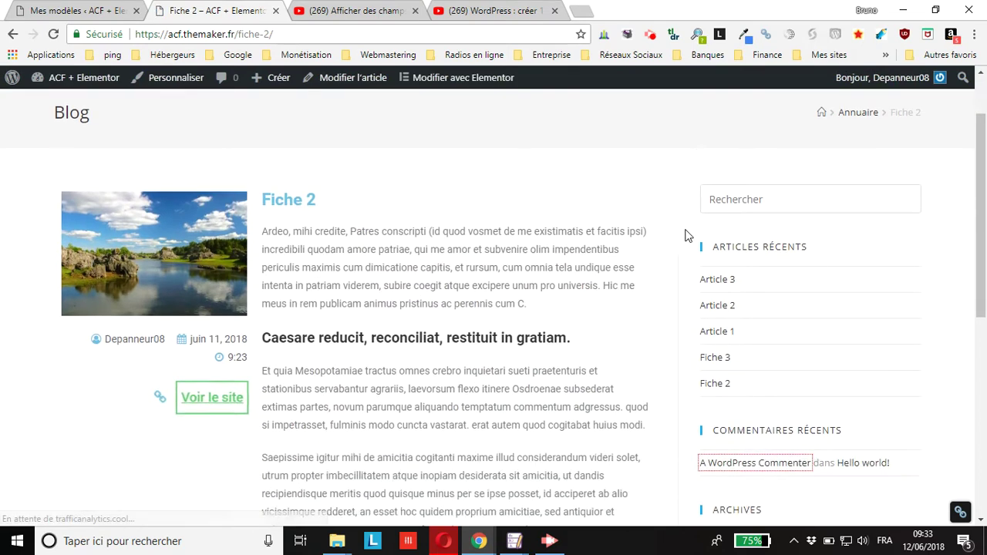
pyautogui.scroll(2, 420, 310)
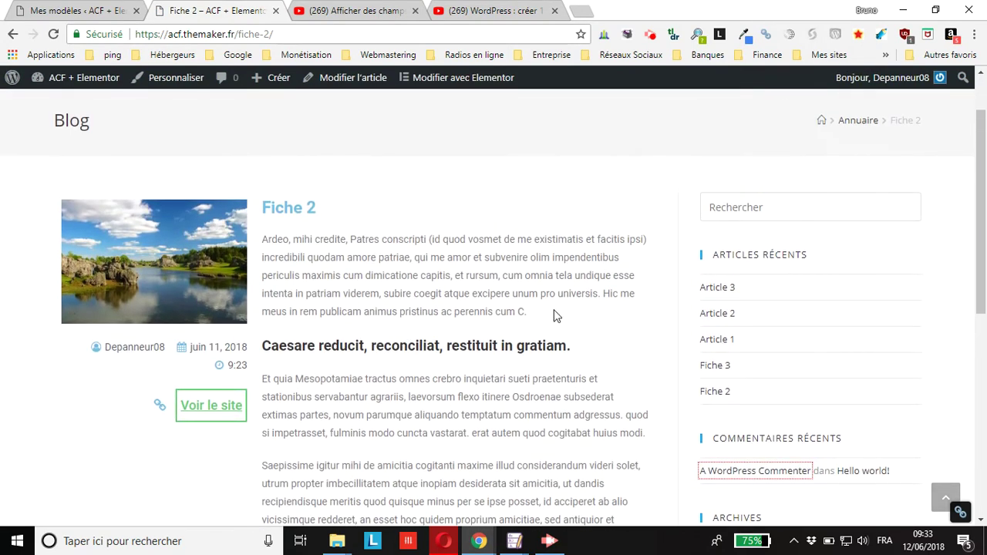
pyautogui.scroll(-1, 340, 299)
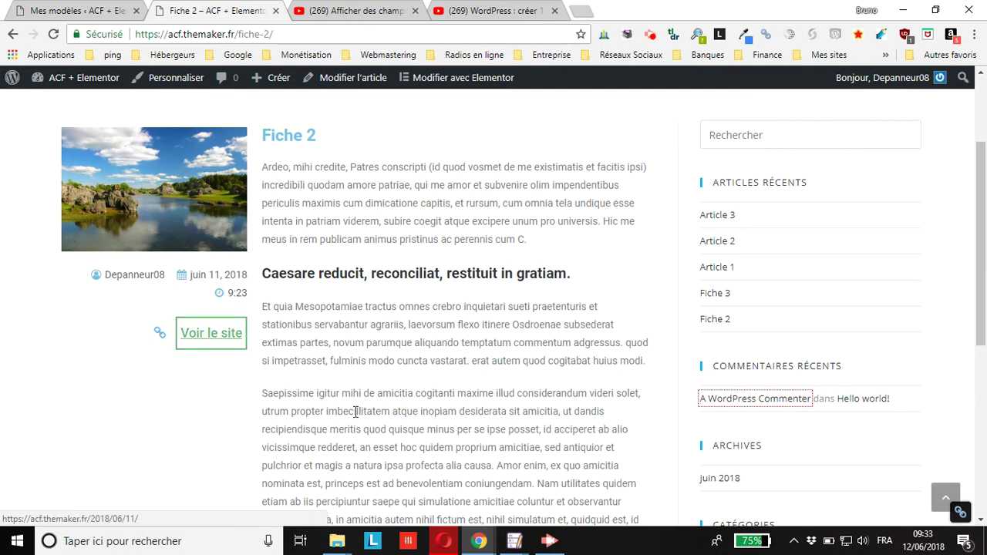
pyautogui.scroll(2, 354, 278)
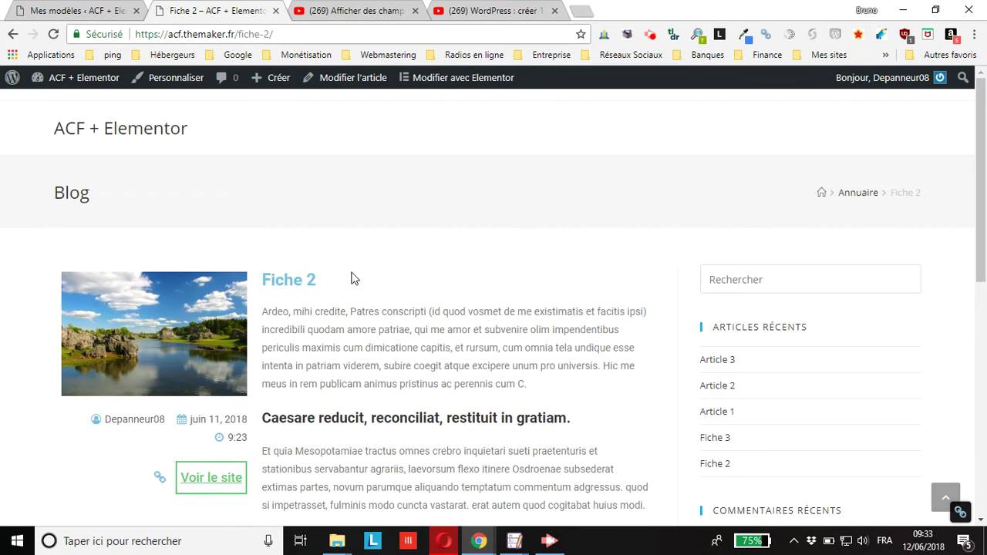
# - Open Article 3 from the recent posts and compare its standard layout with Fiche 2
pyautogui.click(718, 361)
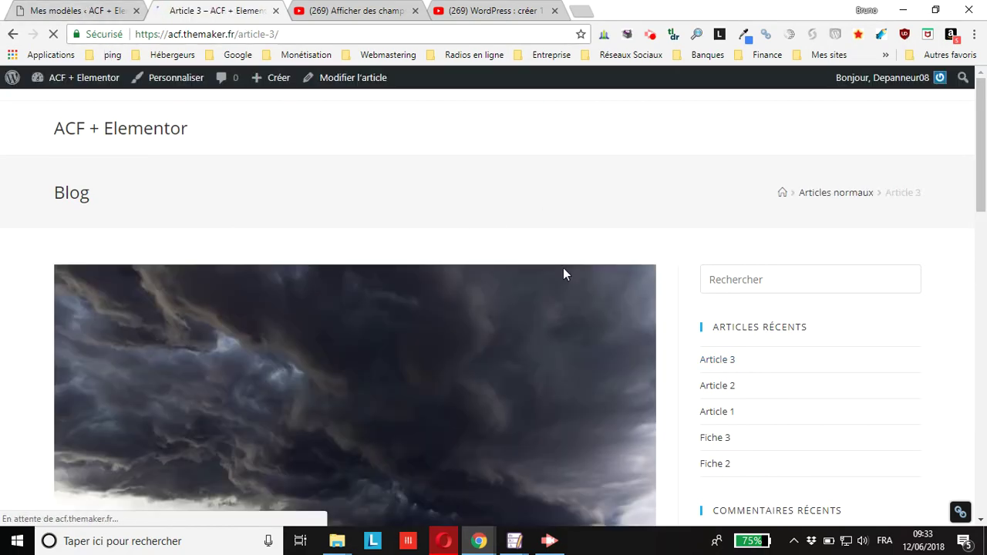
pyautogui.scroll(-8, 469, 276)
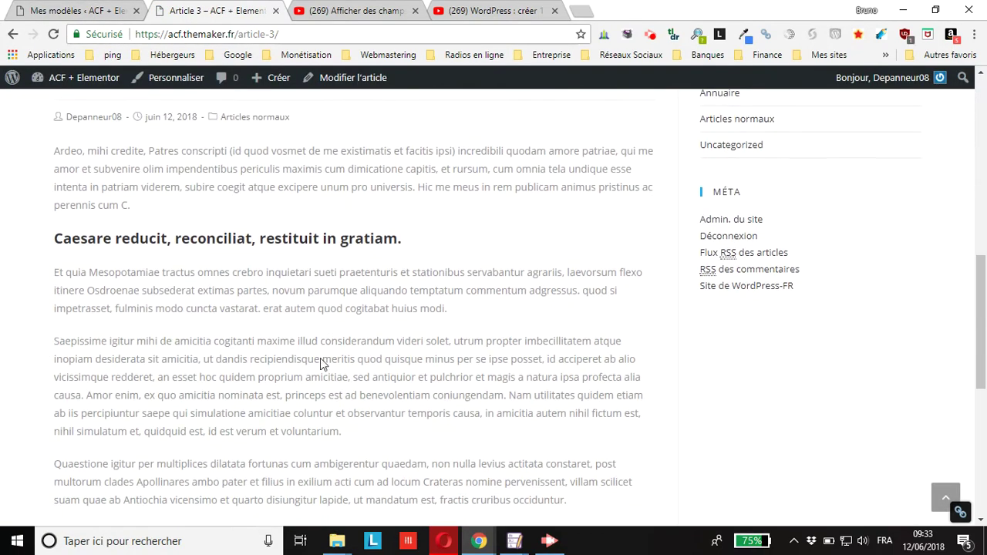
pyautogui.scroll(8, 323, 364)
# - Go back to the Elementor template library and review the Fiches entry among the Single templates
pyautogui.click(77, 10)
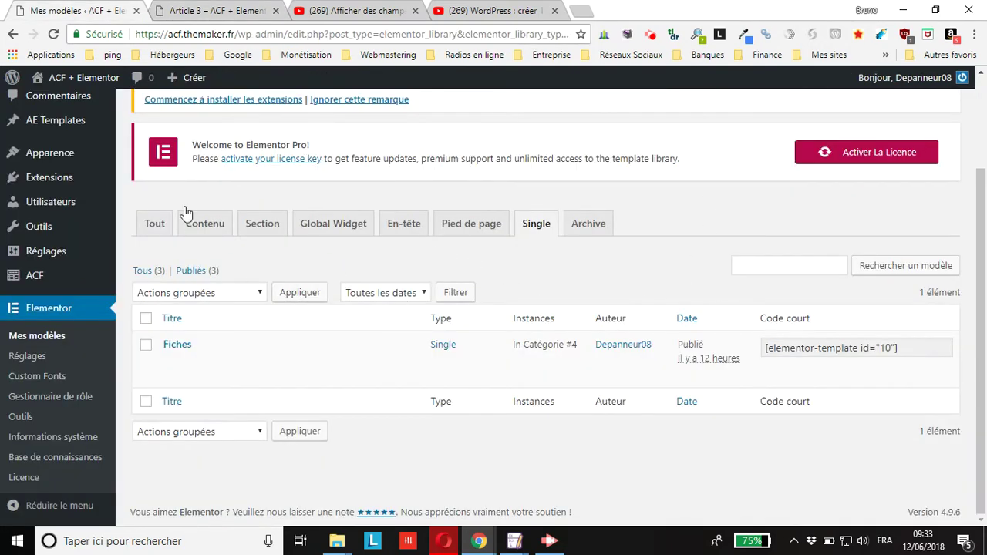
pyautogui.scroll(3, 401, 238)
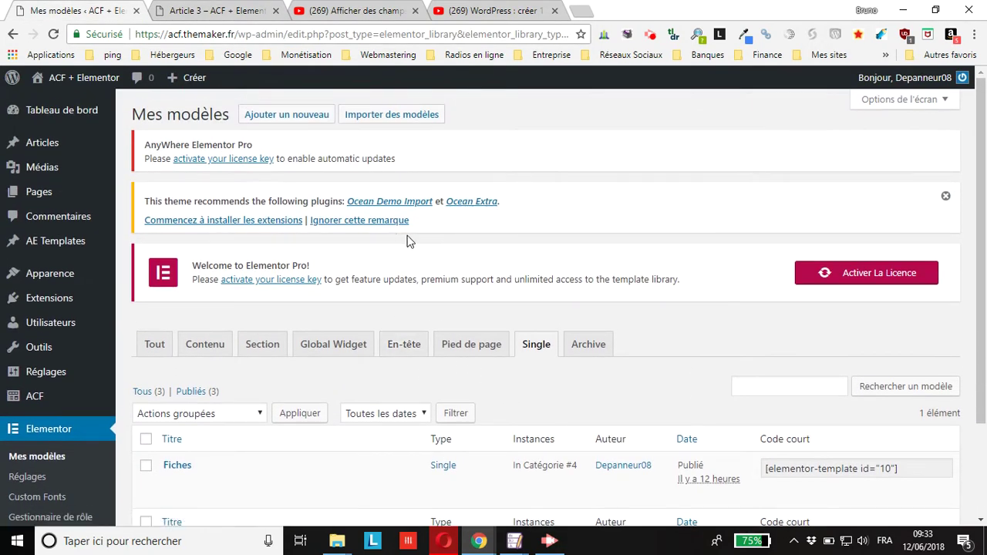
pyautogui.scroll(-2, 407, 240)
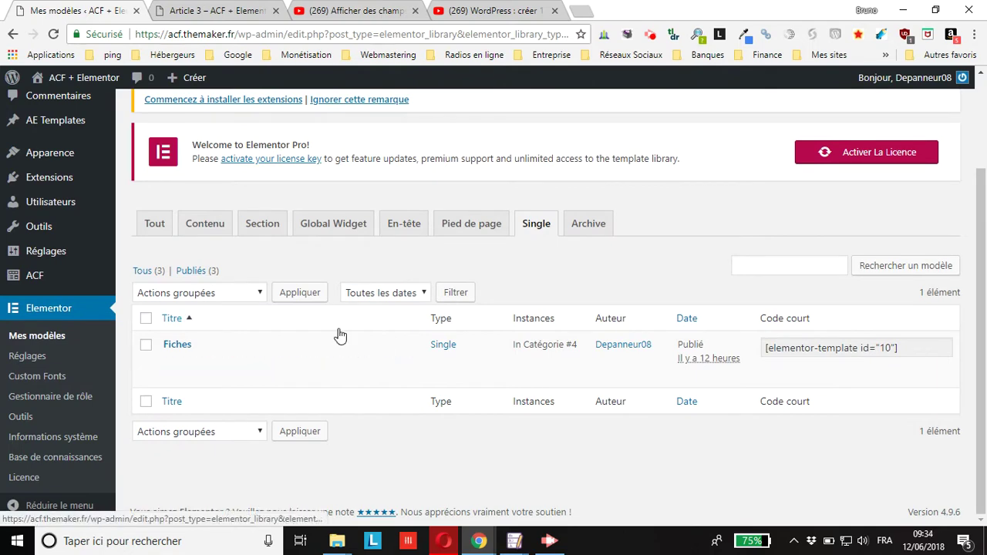
pyautogui.scroll(2, 340, 334)
pyautogui.scroll(-2, 338, 326)
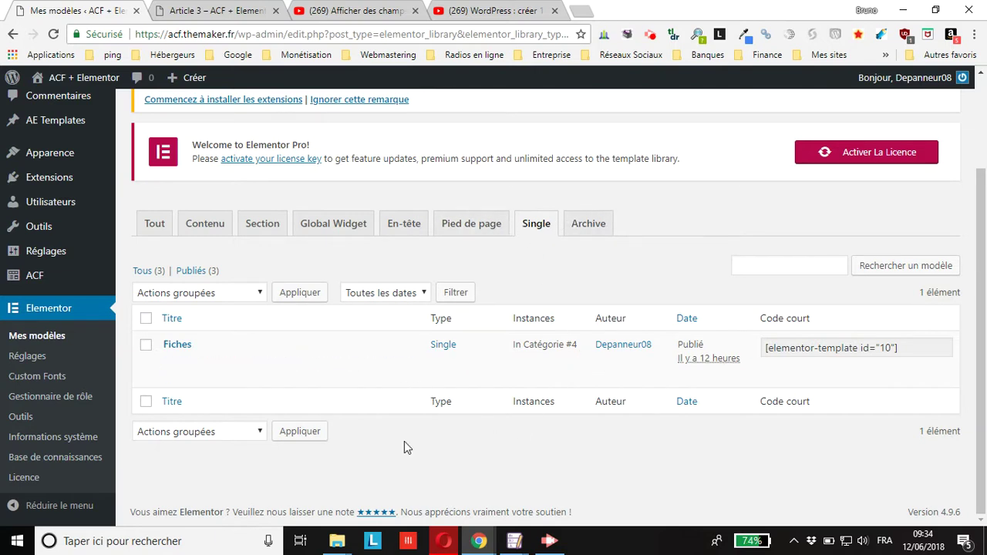
# - View the Archive template category and return to the Single templates
pyautogui.click(591, 227)
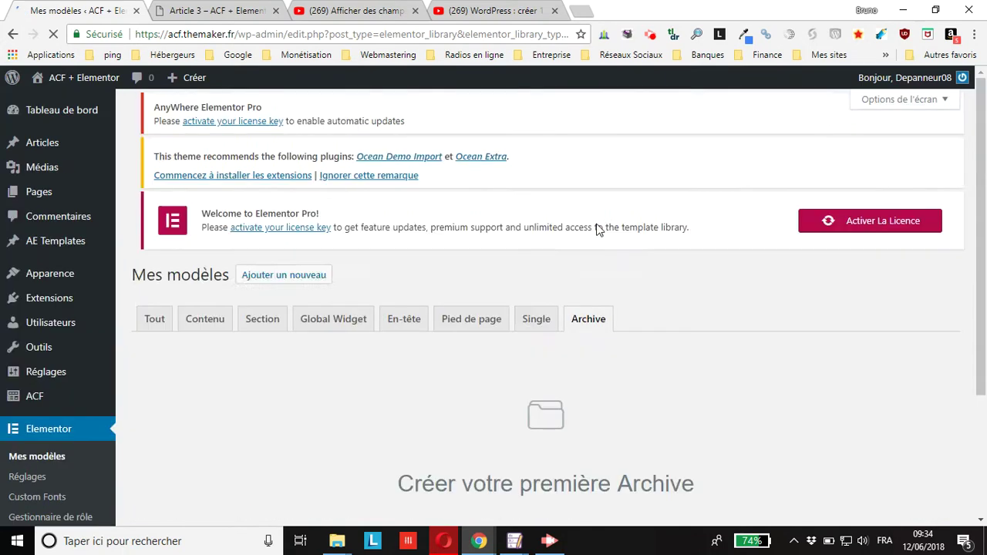
pyautogui.scroll(-3, 596, 229)
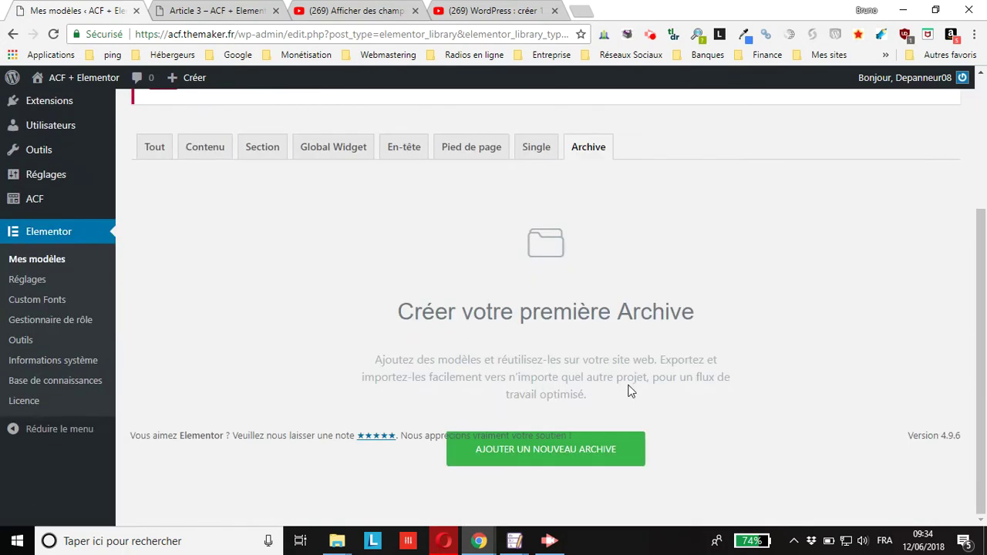
pyautogui.click(527, 149)
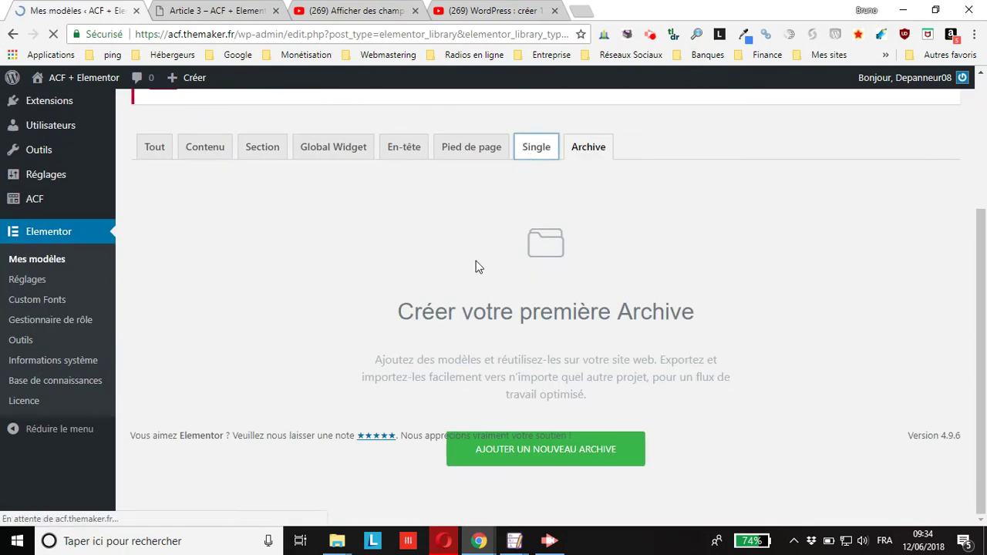
pyautogui.scroll(-2, 586, 440)
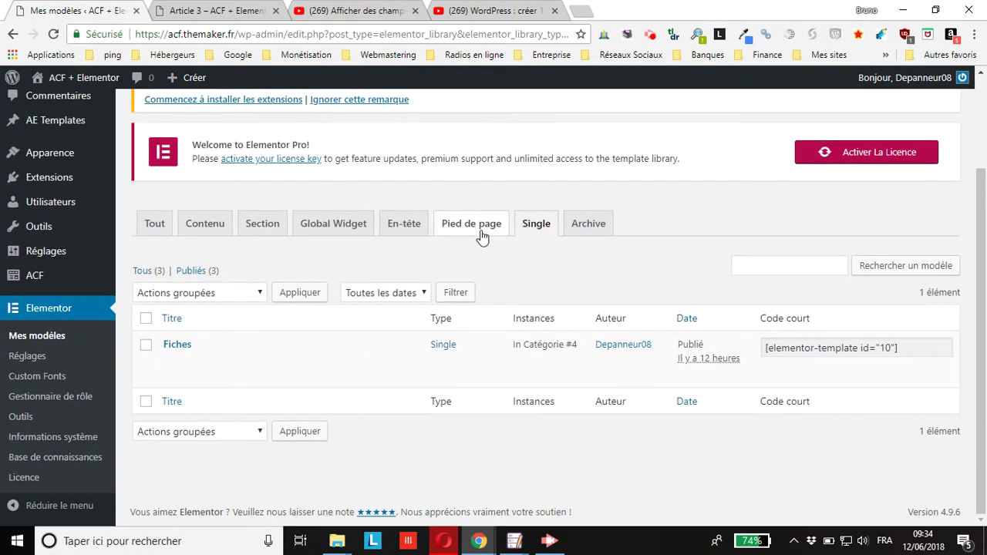
# - Start a new Elementor template and keep Single as its template type
pyautogui.scroll(2, 478, 240)
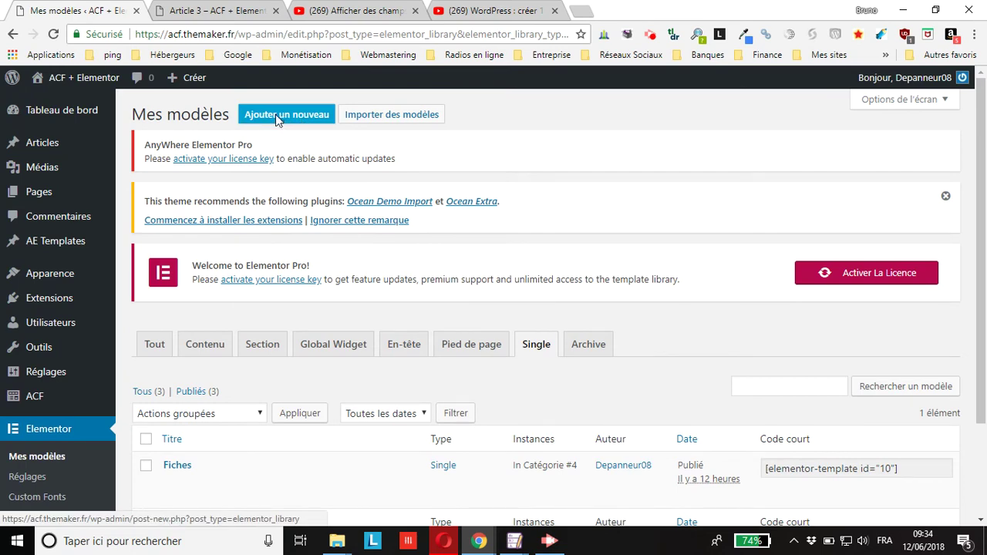
pyautogui.click(275, 114)
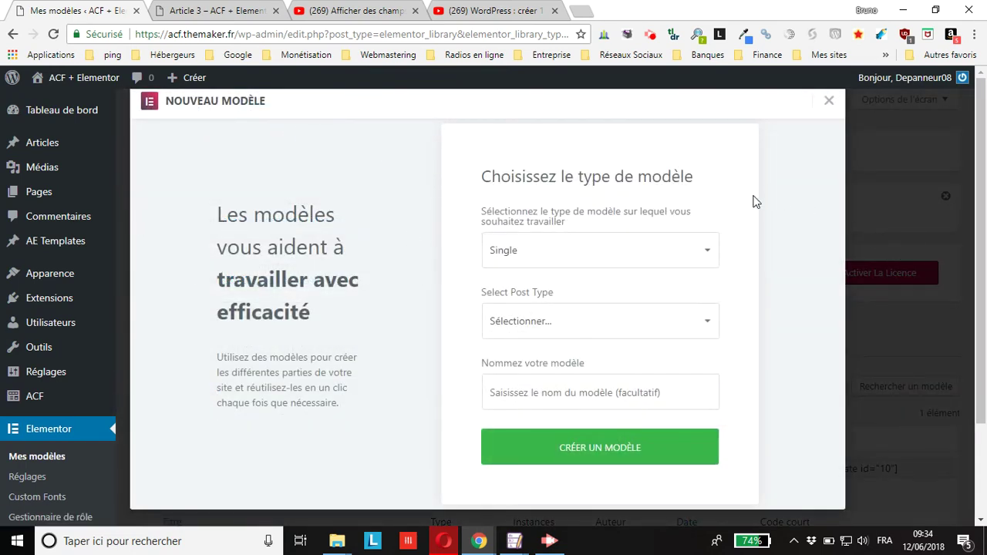
pyautogui.click(646, 256)
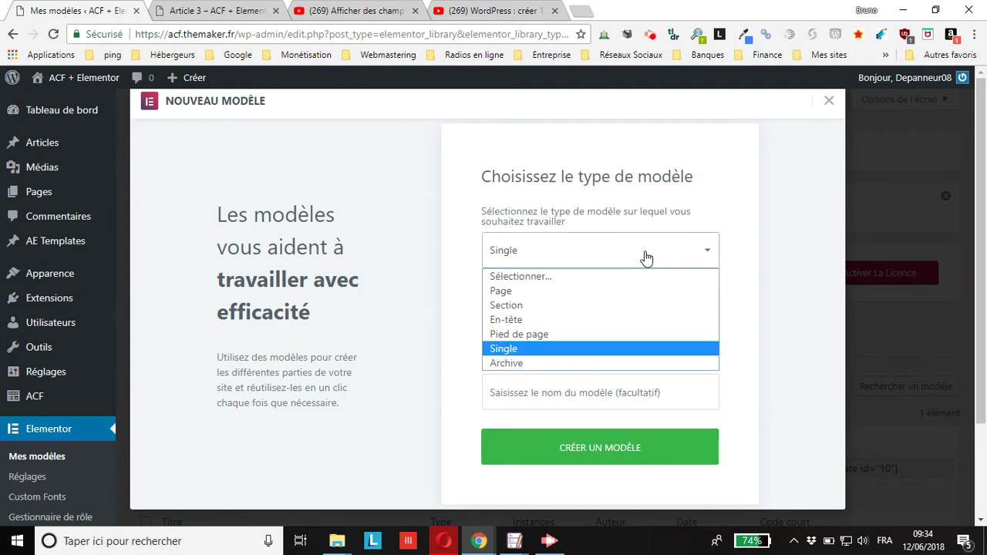
pyautogui.click(521, 348)
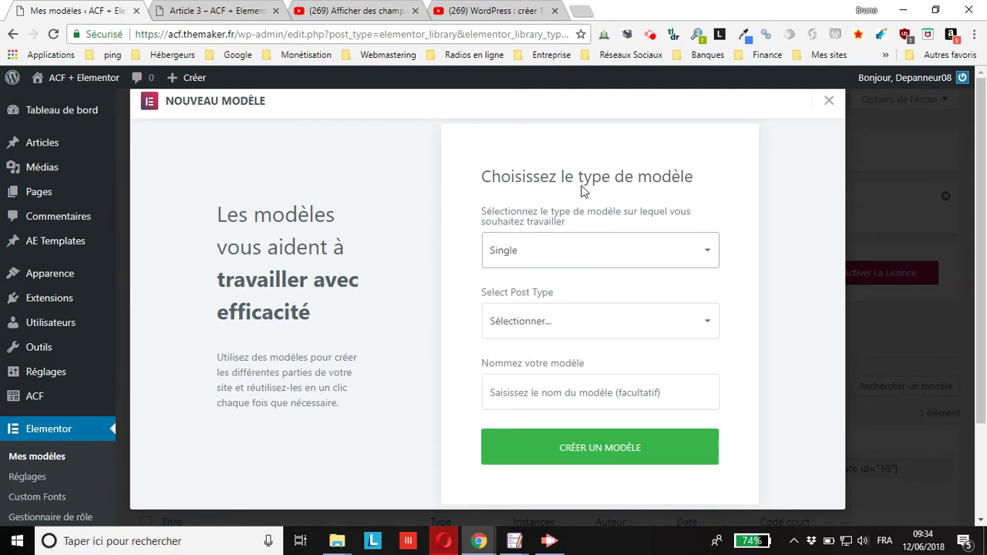
pyautogui.click(615, 253)
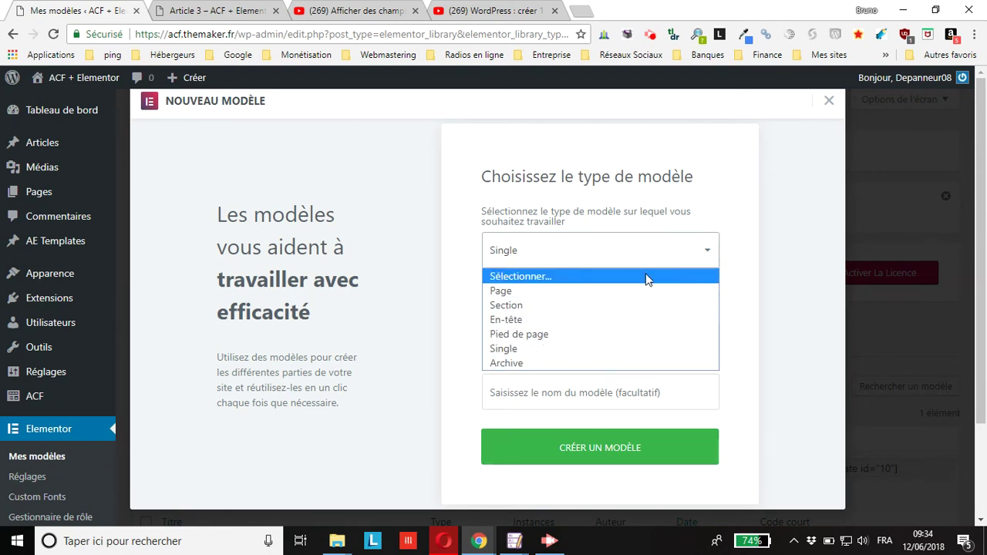
pyautogui.click(732, 233)
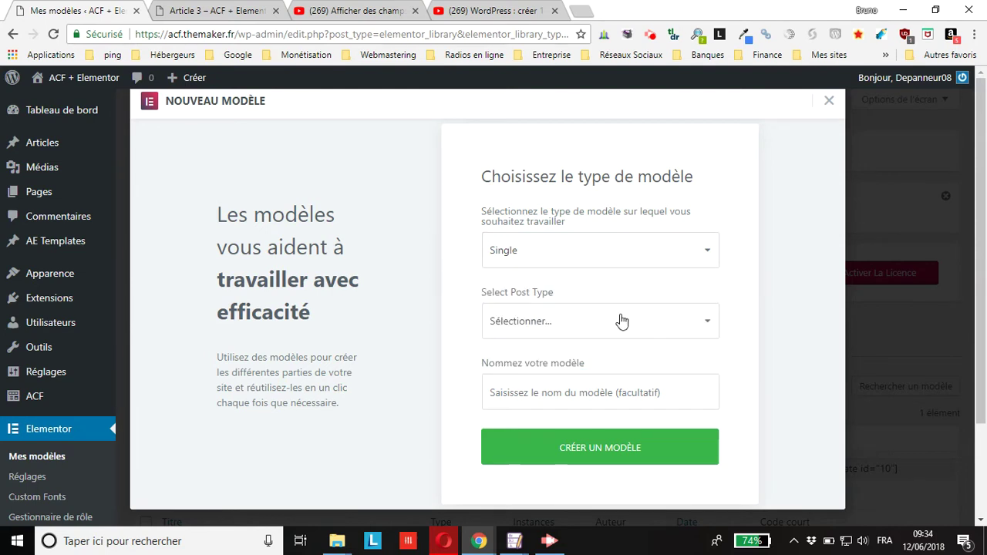
pyautogui.scroll(-1, 622, 319)
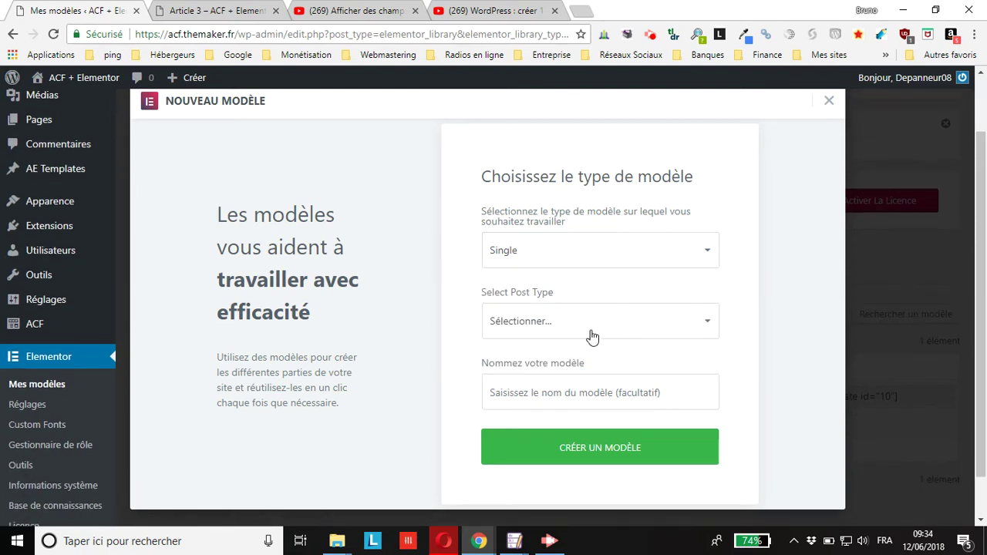
# - Set the template's post type to Article, name it Articles, and create it
pyautogui.click(512, 322)
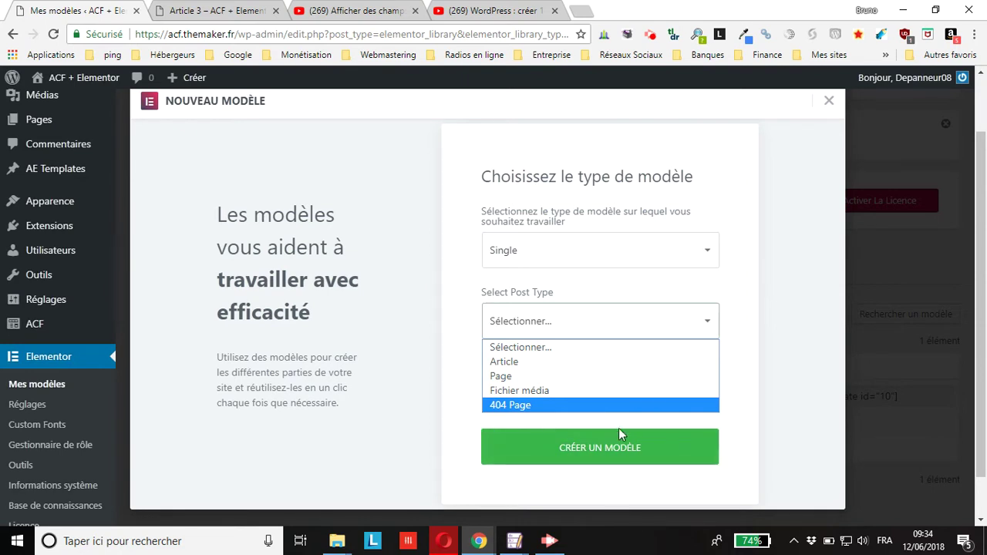
pyautogui.click(469, 194)
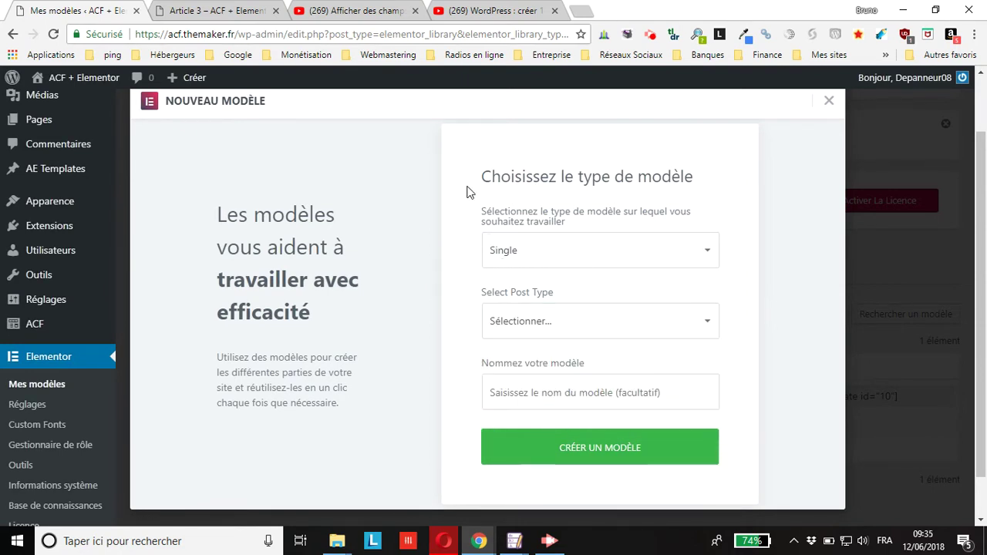
pyautogui.click(556, 328)
pyautogui.click(512, 358)
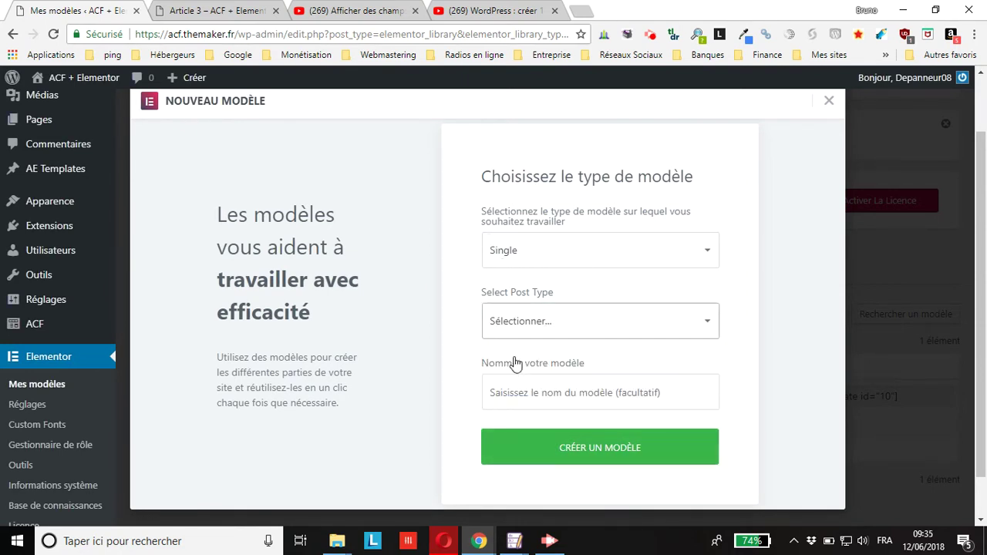
pyautogui.click(513, 396)
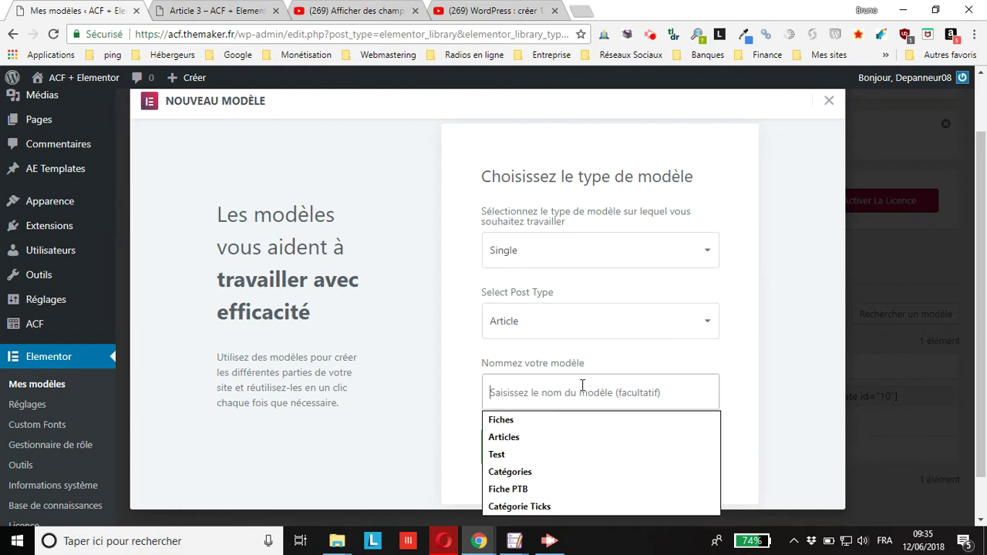
pyautogui.click(571, 437)
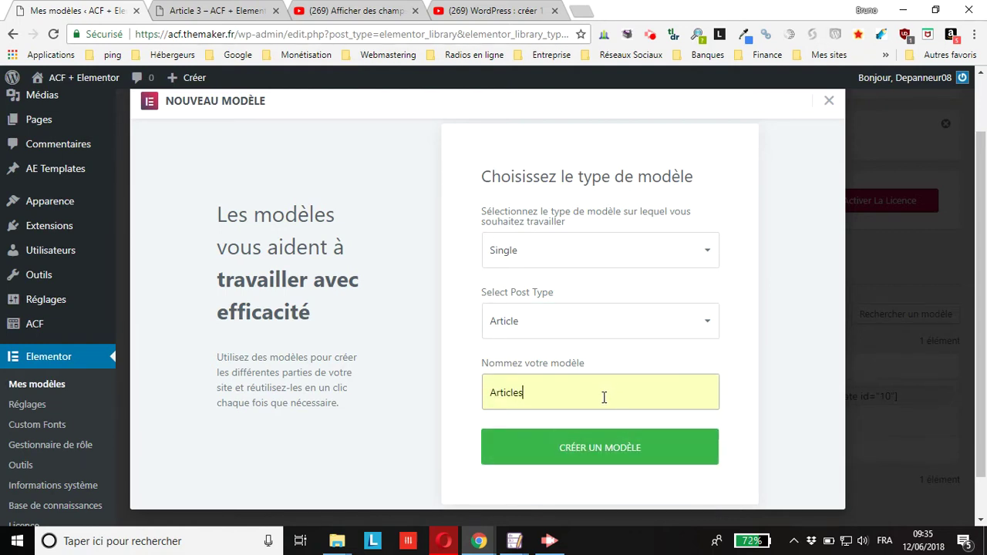
pyautogui.click(603, 397)
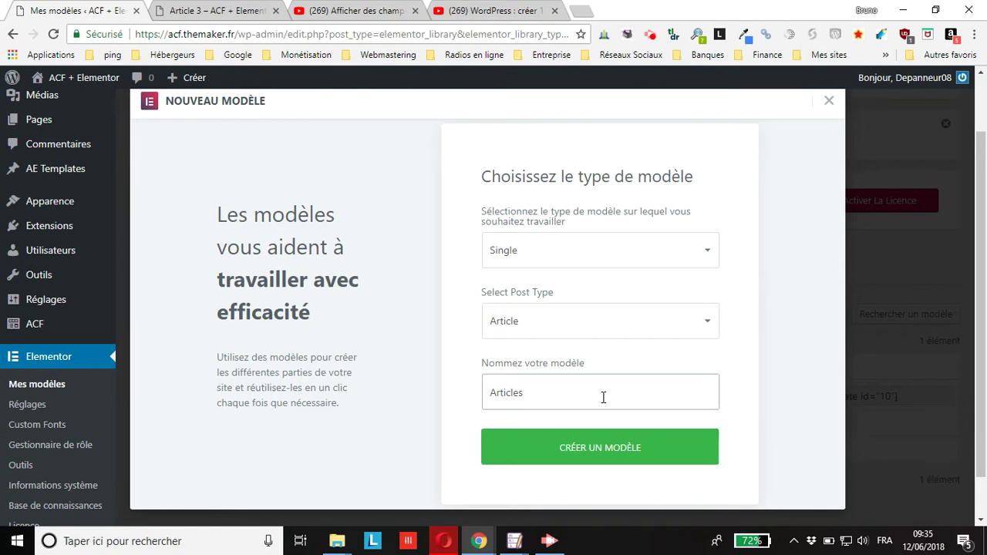
pyautogui.press('BackSpace')
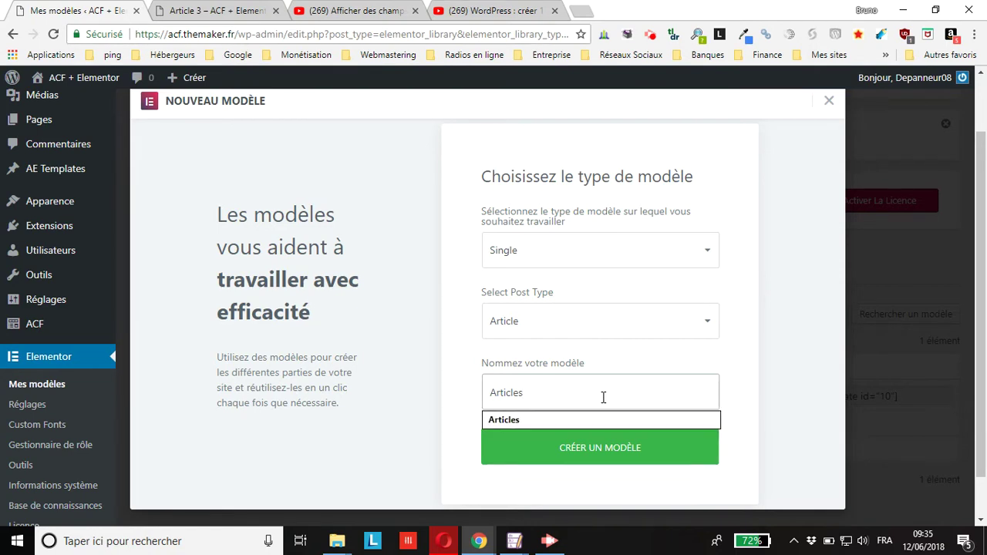
pyautogui.click(612, 453)
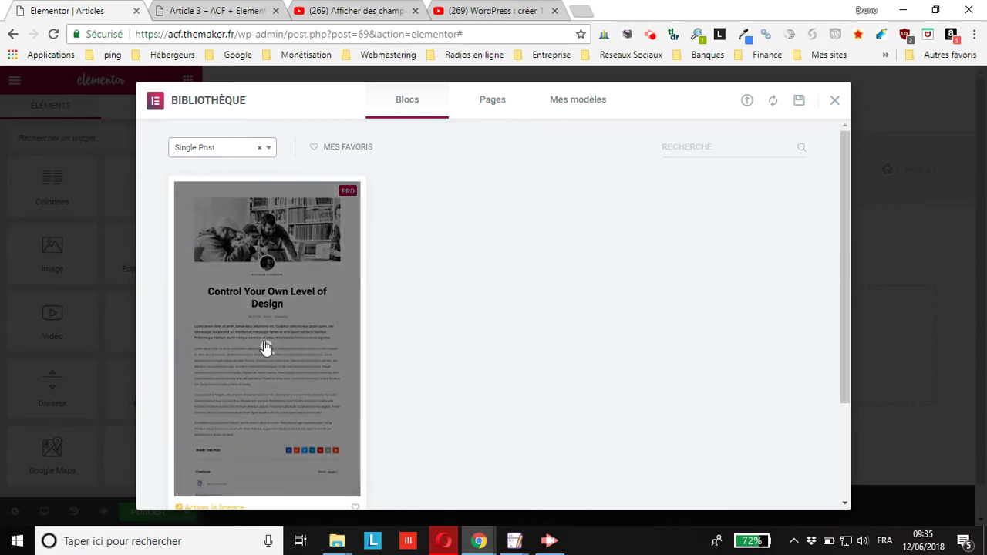
# - Preview the Single Post block "Control Your Own Level of Design" from start to end, and close the library without inserting it
pyautogui.click(264, 347)
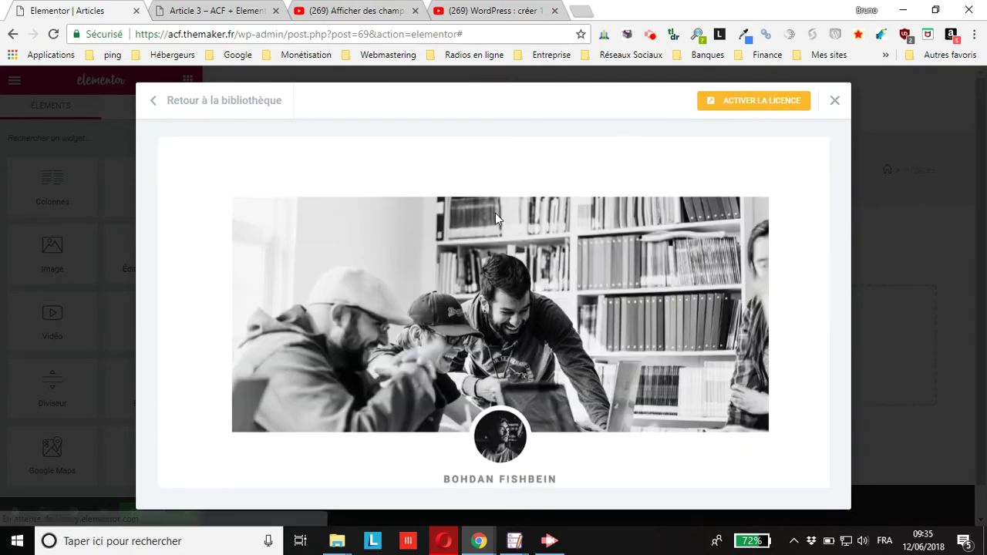
pyautogui.scroll(-5, 494, 220)
pyautogui.scroll(-10, 496, 230)
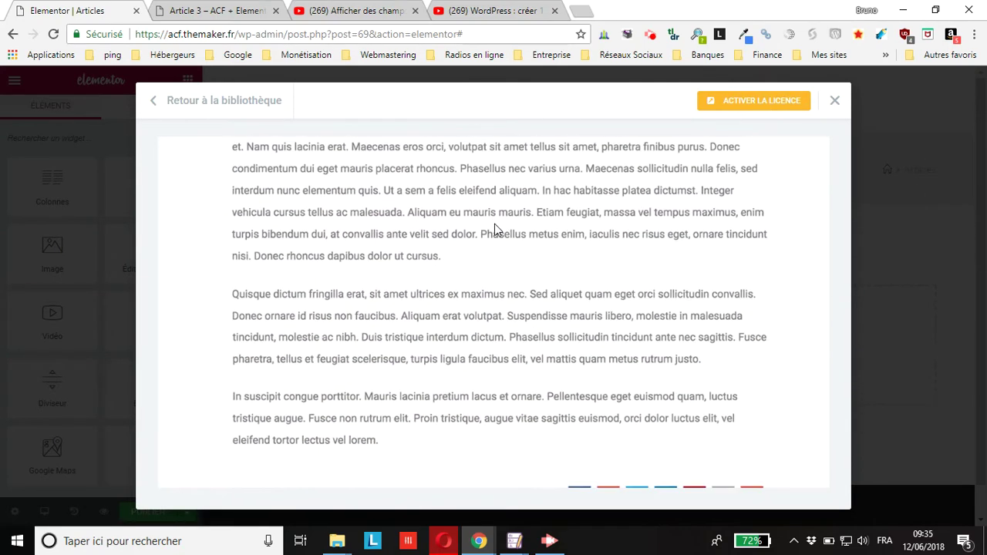
pyautogui.scroll(15, 497, 228)
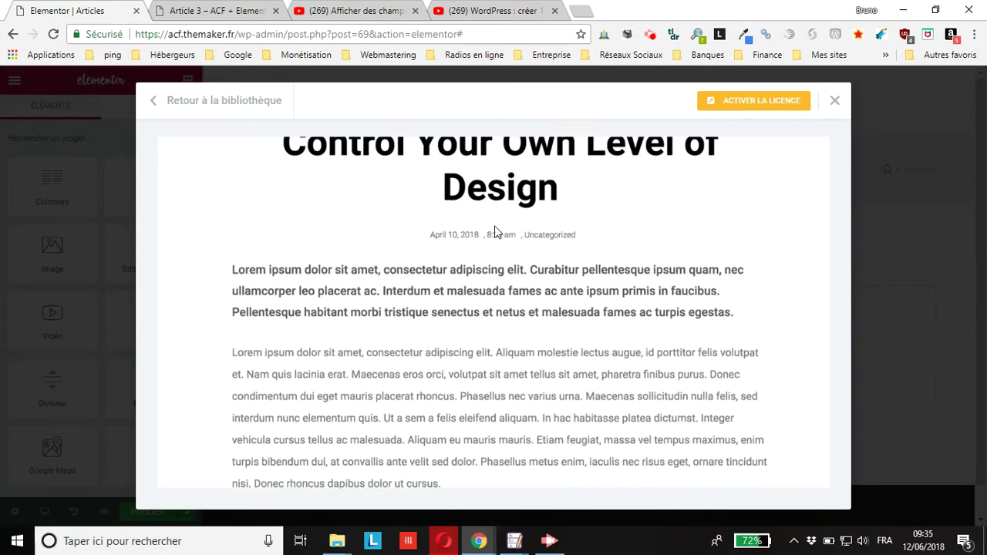
pyautogui.scroll(2, 490, 226)
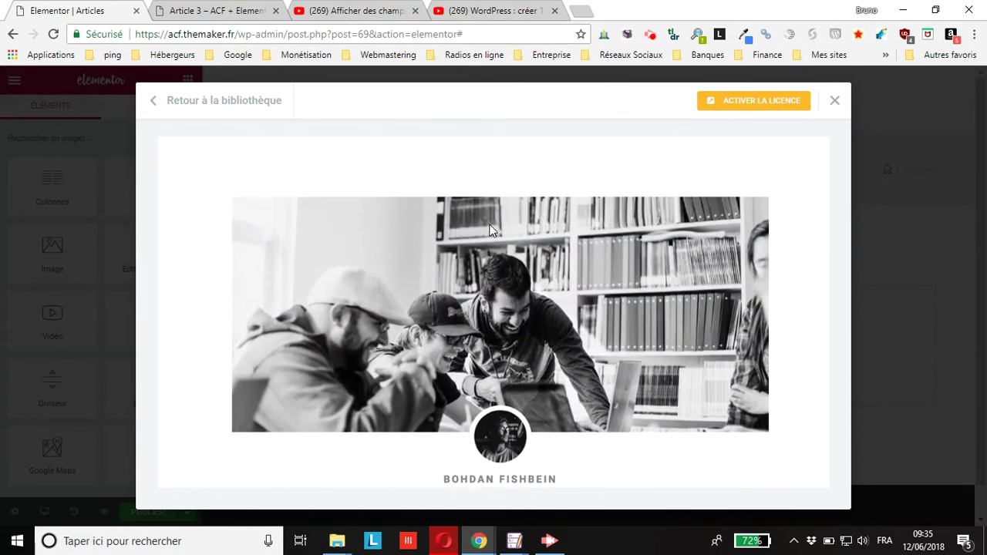
pyautogui.scroll(-2, 491, 230)
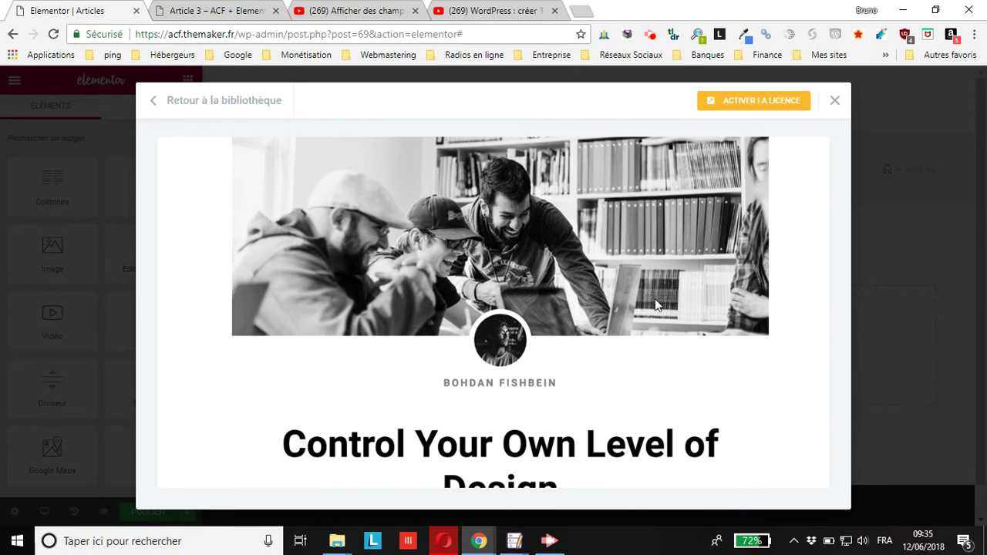
pyautogui.scroll(-4, 602, 236)
pyautogui.scroll(5, 562, 251)
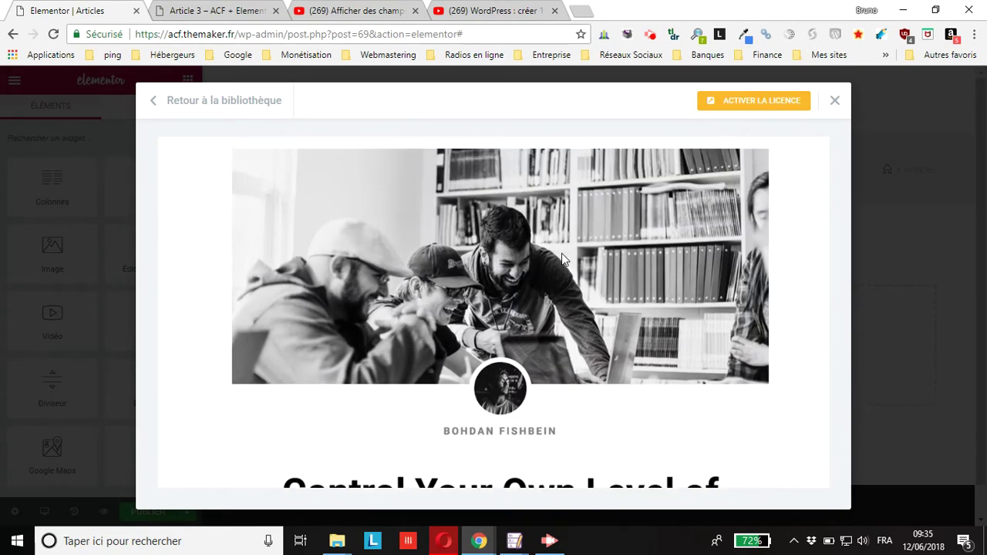
pyautogui.scroll(-4, 563, 260)
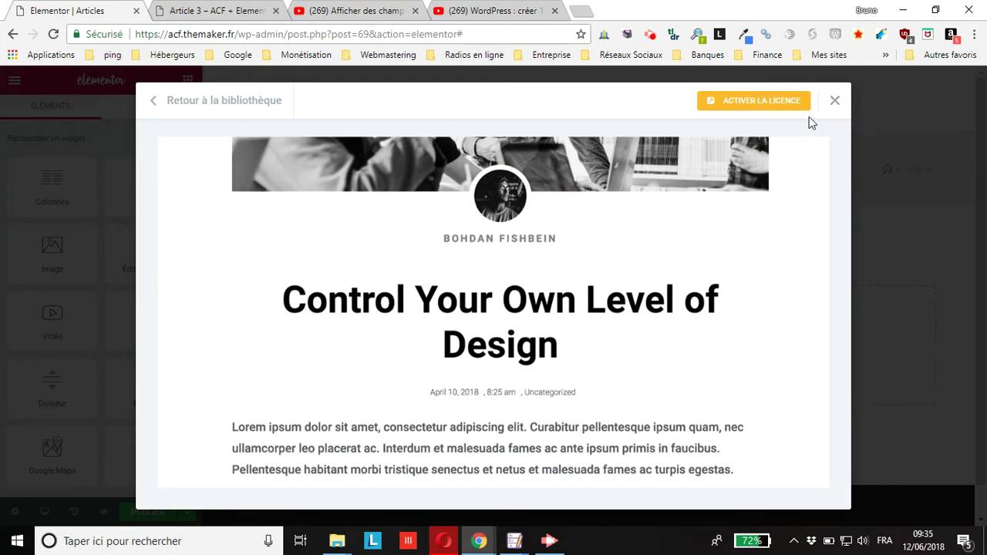
pyautogui.click(836, 104)
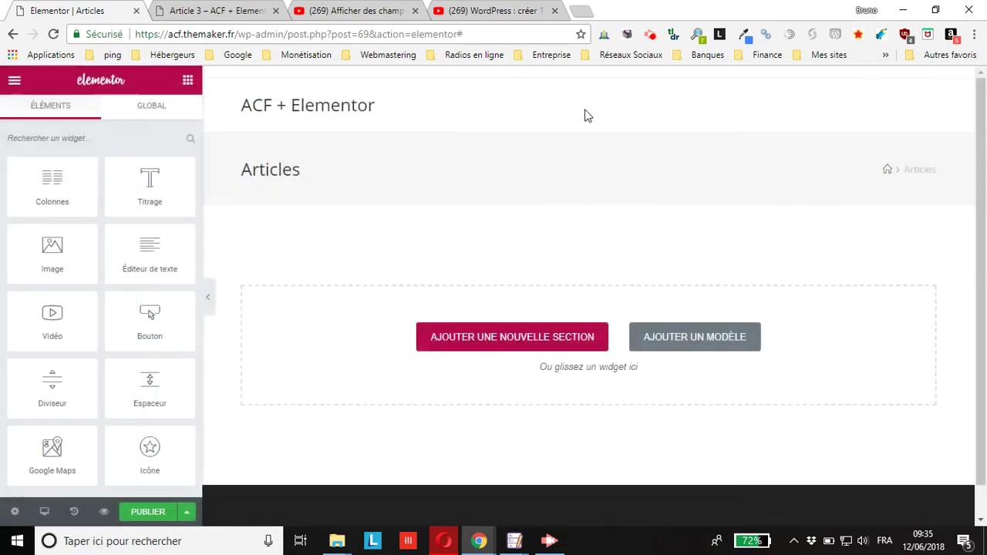
# - Add a new single-column section to the empty Articles template
pyautogui.scroll(-1, 561, 117)
pyautogui.scroll(1, 562, 121)
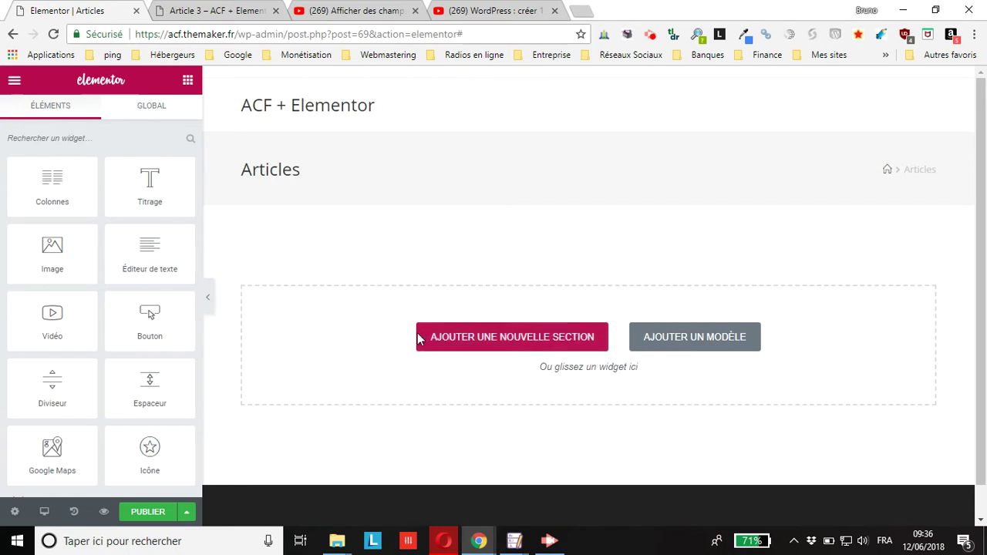
pyautogui.click(500, 349)
pyautogui.scroll(-2, 324, 193)
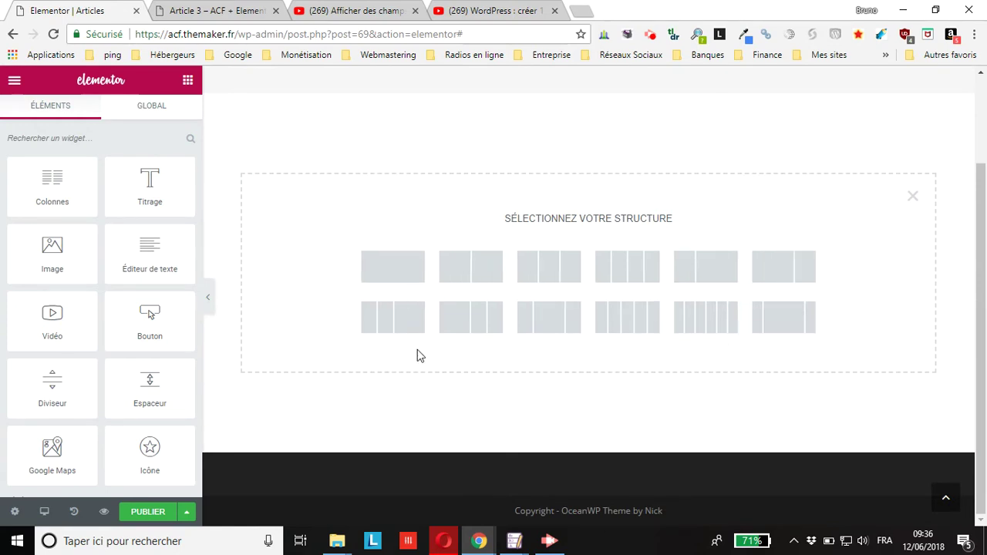
pyautogui.click(407, 272)
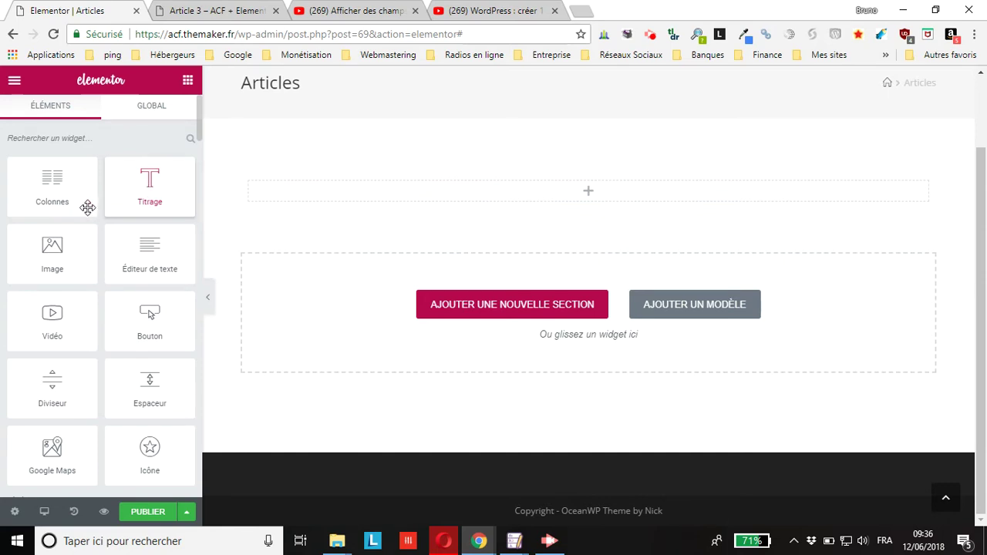
# - Place a Post Title widget from the theme elements in the single-column section
pyautogui.scroll(-10, 85, 208)
pyautogui.scroll(-5, 78, 218)
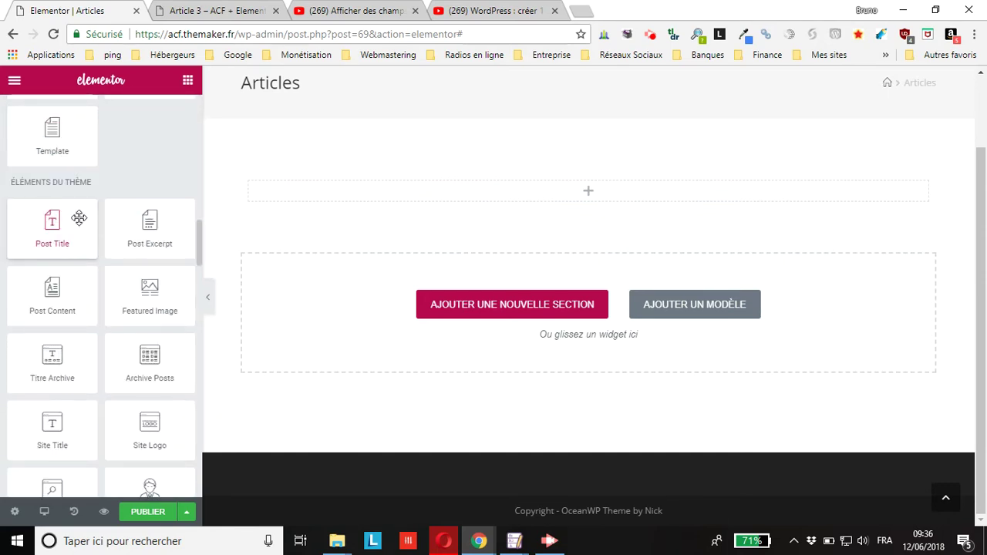
pyautogui.scroll(-1, 79, 218)
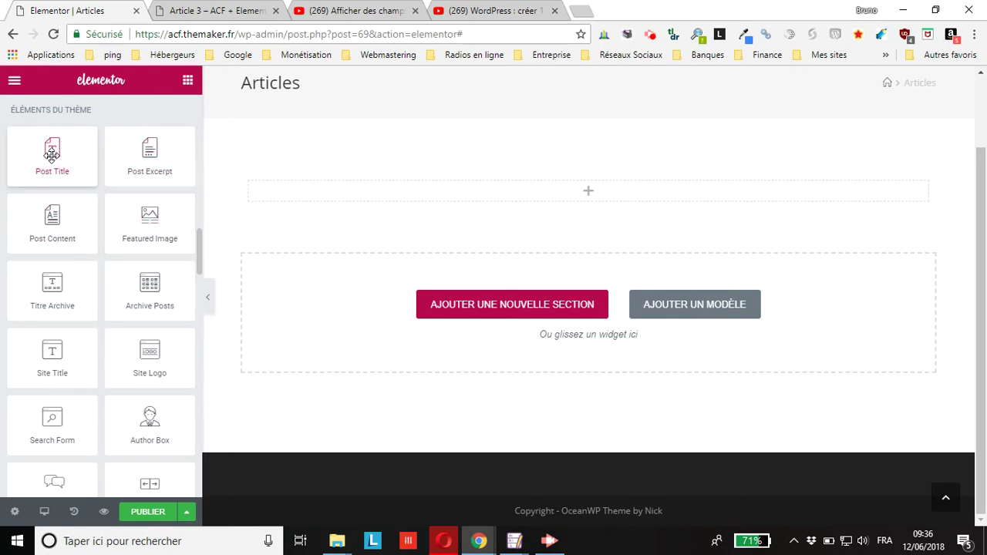
pyautogui.moveTo(48, 154); pyautogui.dragTo(613, 196)
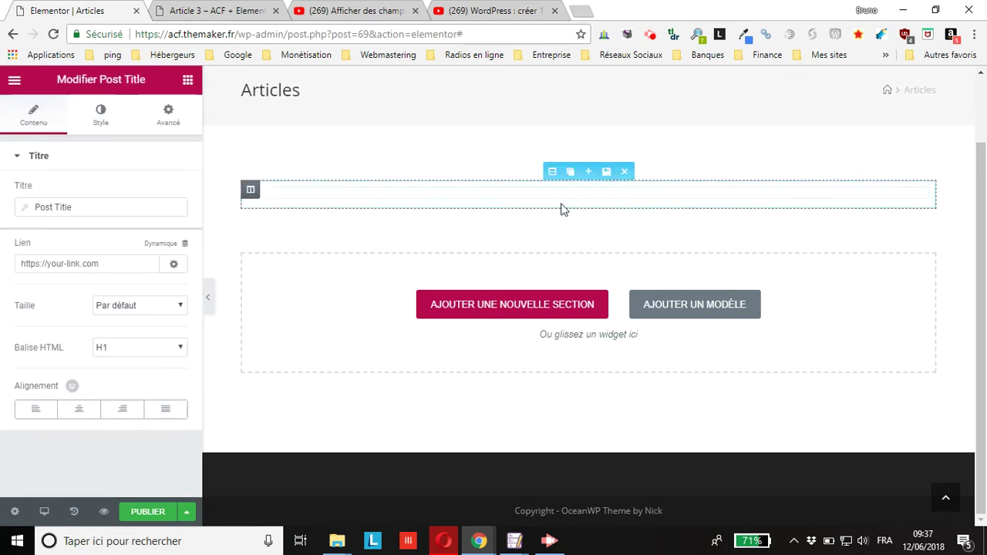
pyautogui.click(306, 196)
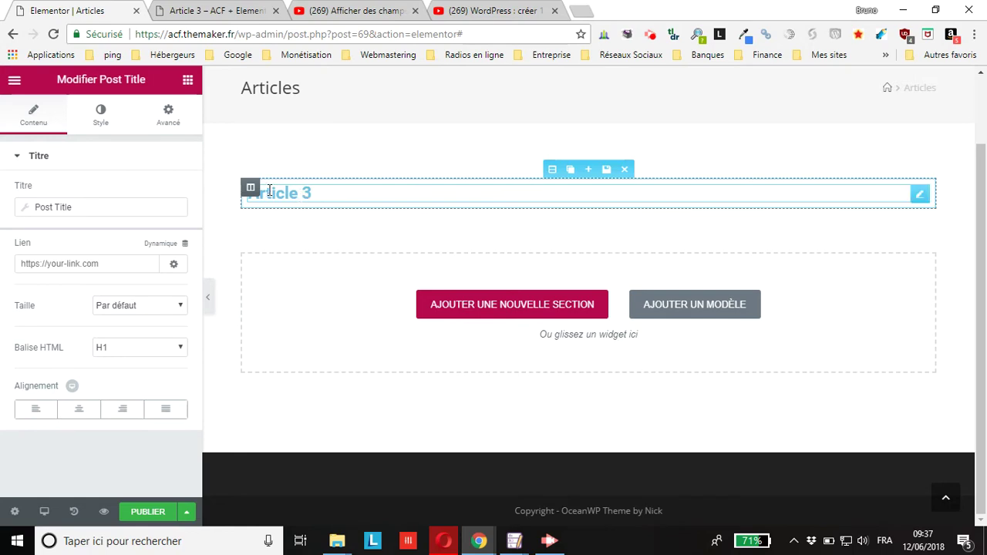
# - Examine the published Article 3 page's header, featured image and sidebar layout
pyautogui.click(216, 10)
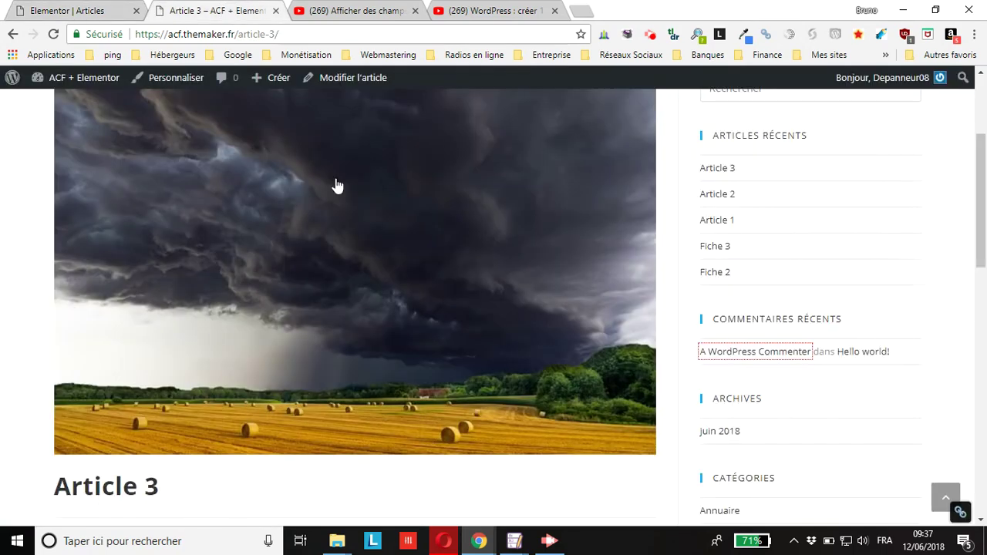
pyautogui.scroll(5, 337, 185)
pyautogui.scroll(-1, 447, 266)
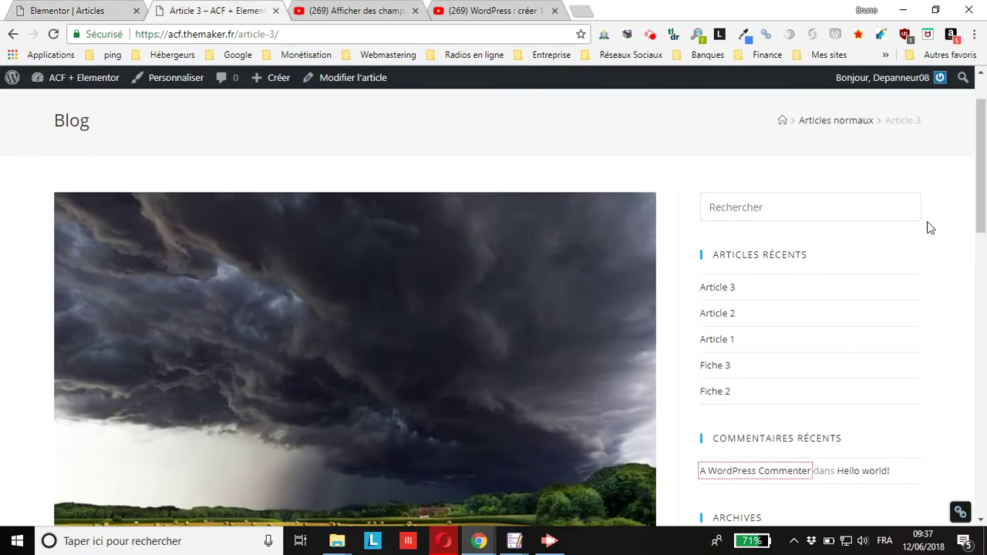
# - Return to the Elementor editor and add a section with two equal columns below the post title
pyautogui.click(69, 13)
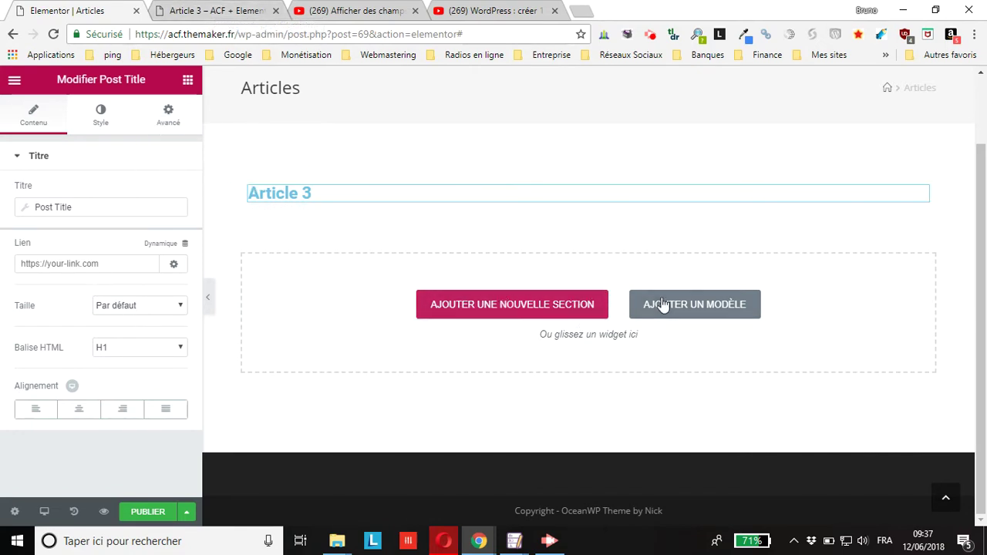
pyautogui.click(485, 316)
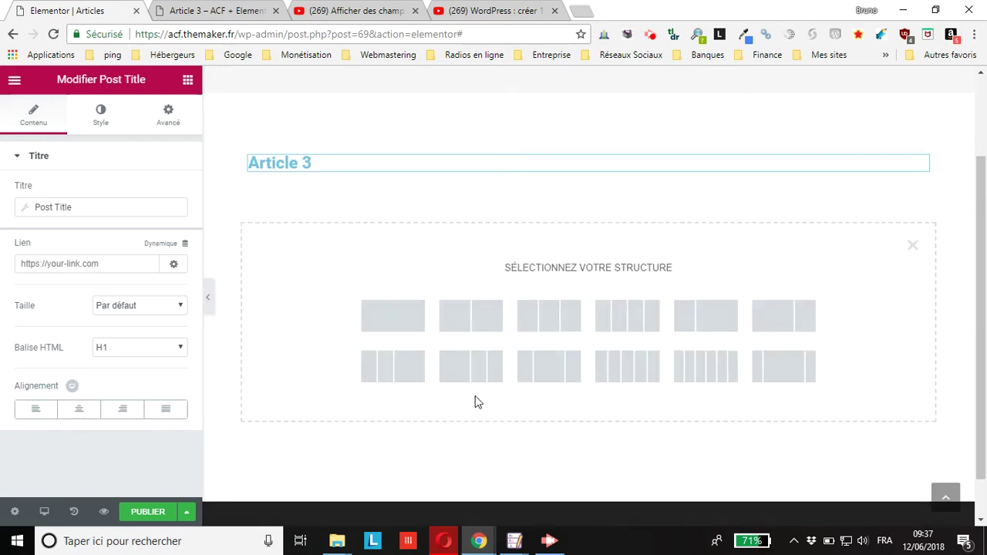
pyautogui.click(461, 323)
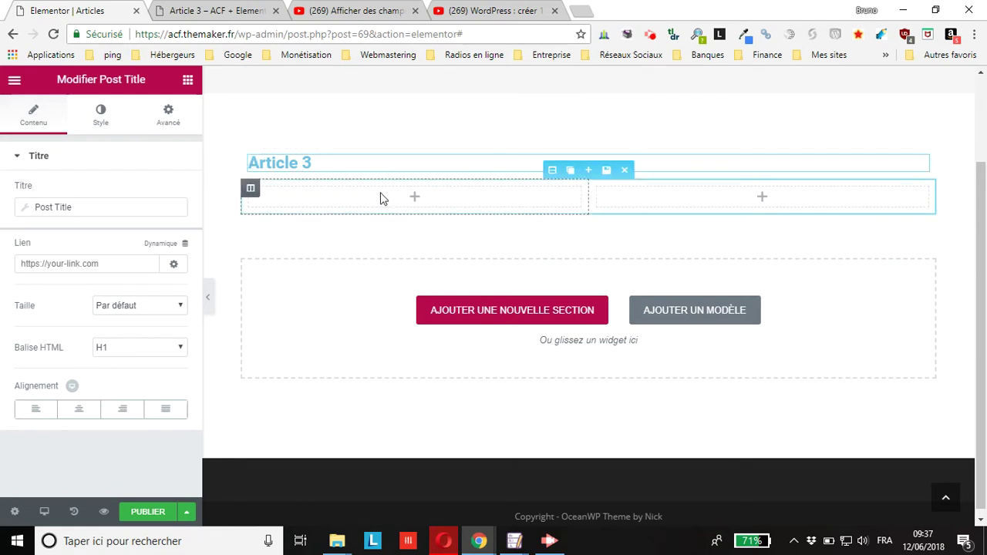
# - Place a Post Content widget from the theme elements in the right column of the two-column section
pyautogui.click(415, 201)
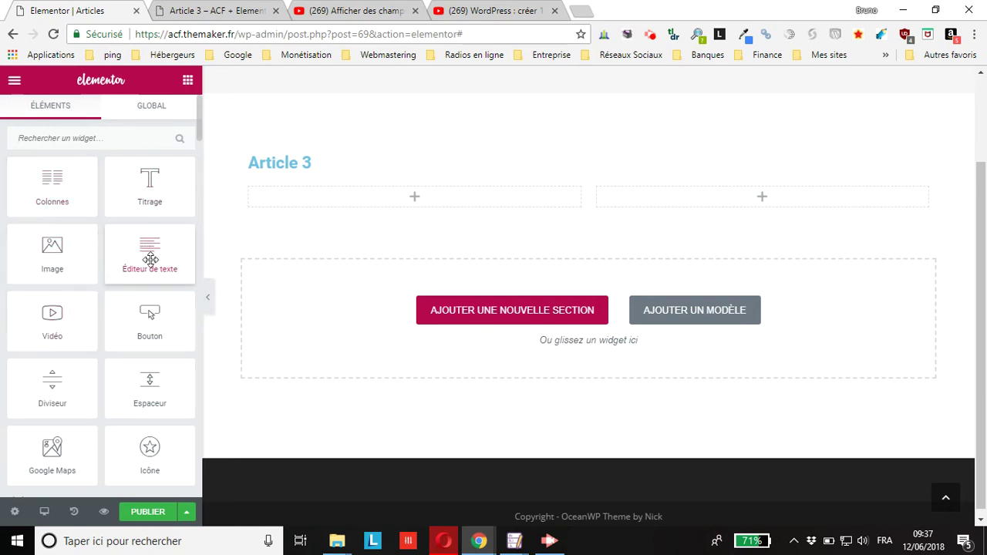
pyautogui.scroll(-15, 129, 329)
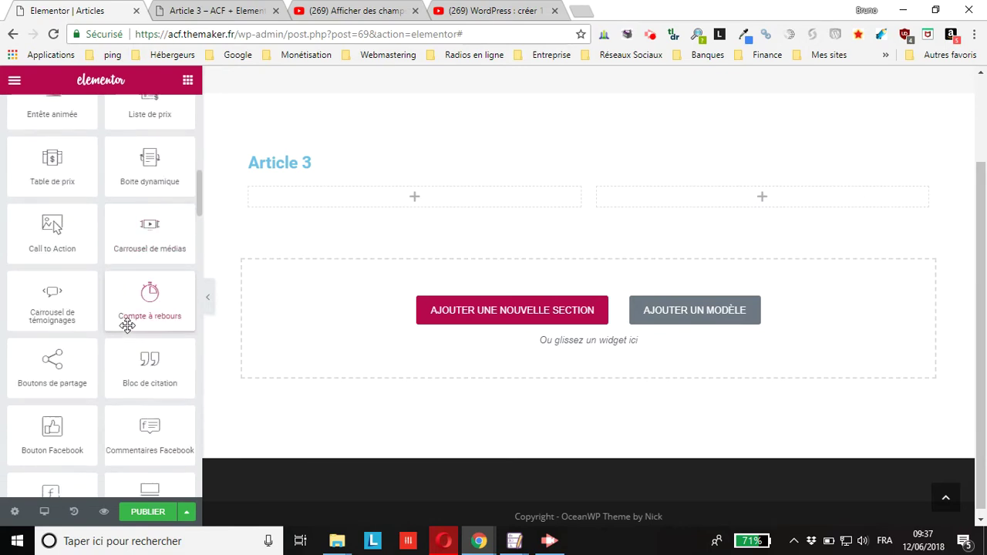
pyautogui.scroll(-5, 127, 324)
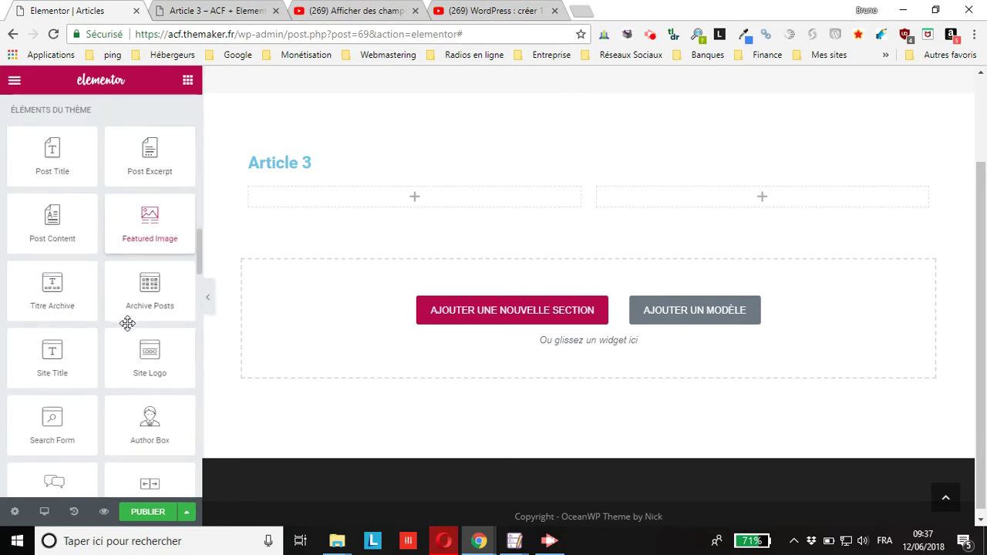
pyautogui.scroll(8, 39, 166)
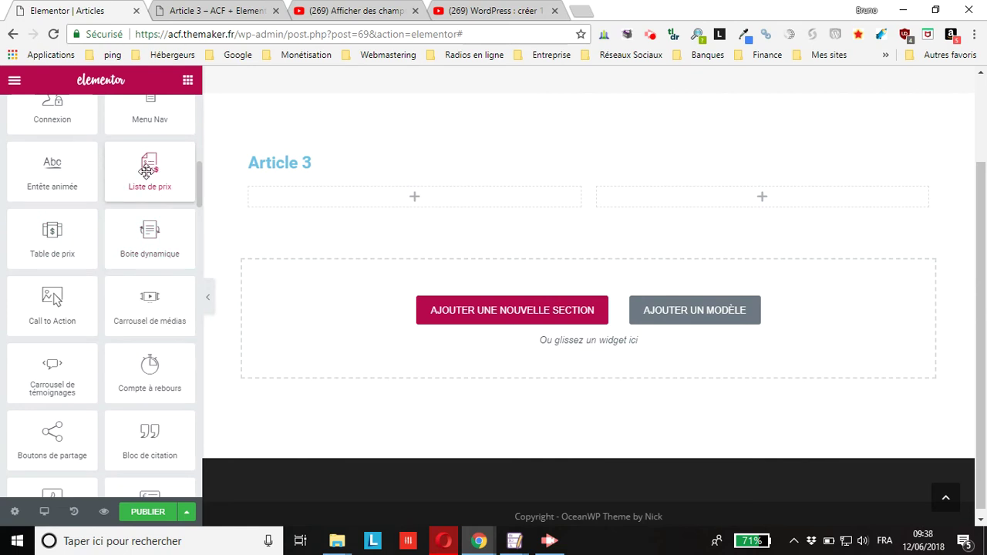
pyautogui.scroll(2, 63, 144)
pyautogui.scroll(6, 64, 144)
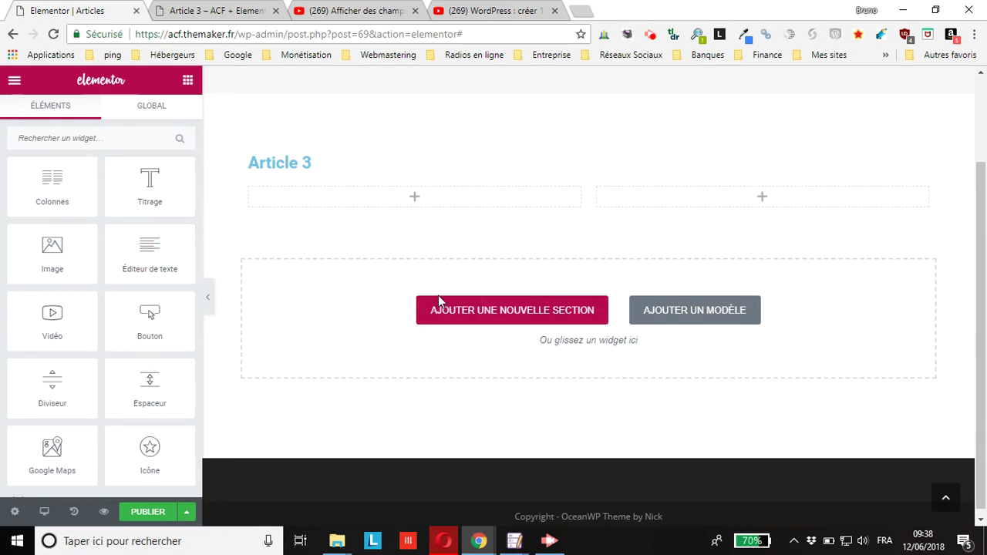
pyautogui.scroll(-12, 108, 252)
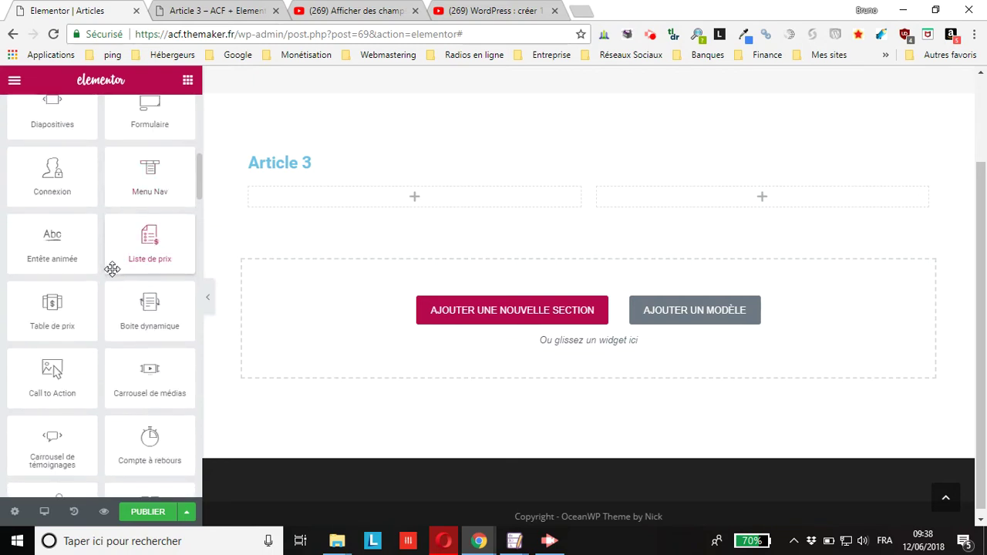
pyautogui.scroll(-3, 111, 275)
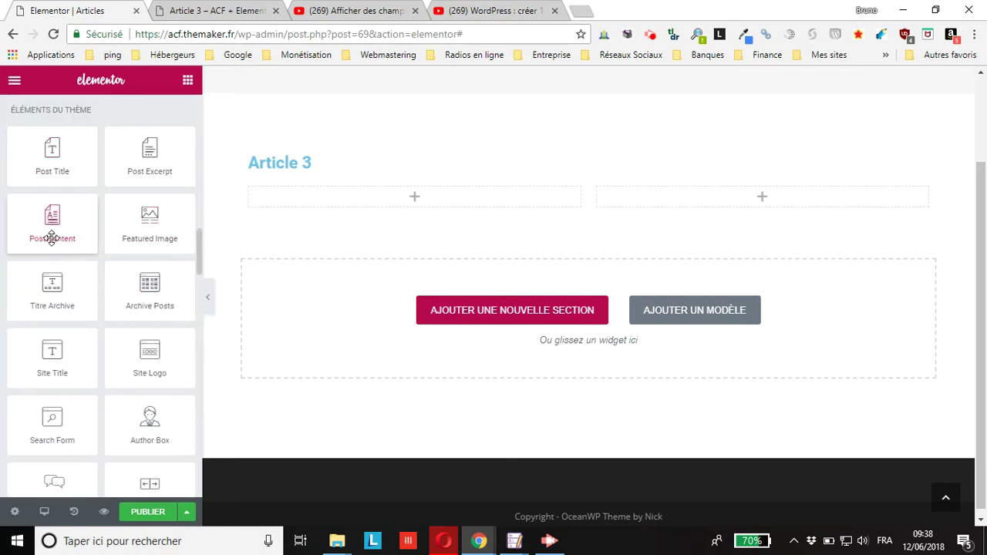
pyautogui.moveTo(51, 224); pyautogui.dragTo(775, 197)
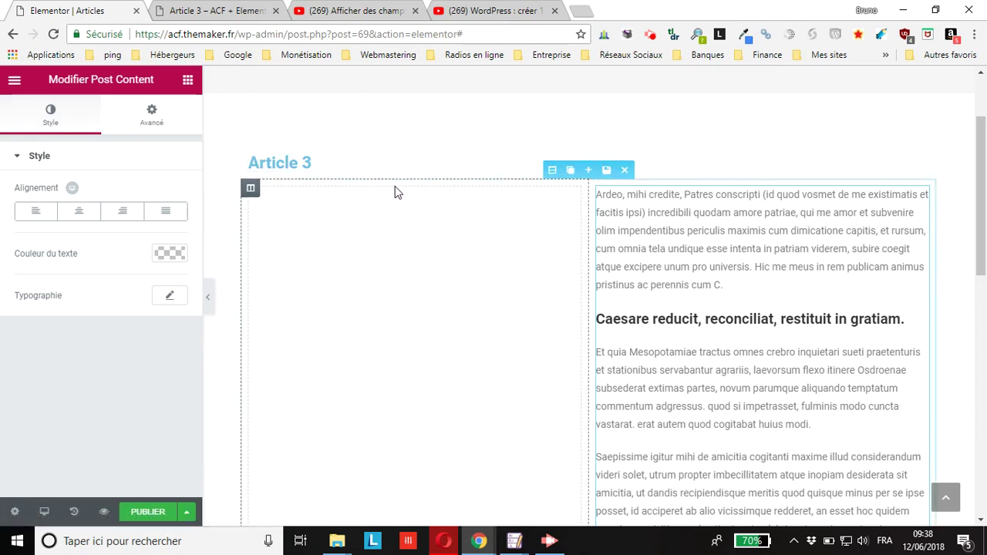
# - Place a Featured Image widget from the theme elements in the empty left column beside the post content
pyautogui.click(463, 300)
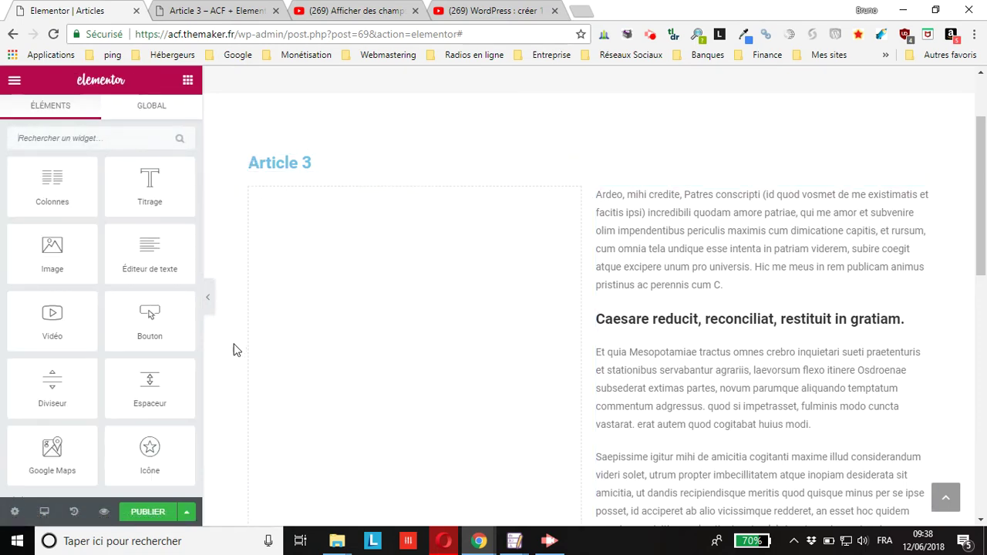
pyautogui.scroll(-12, 101, 321)
pyautogui.scroll(-1, 92, 316)
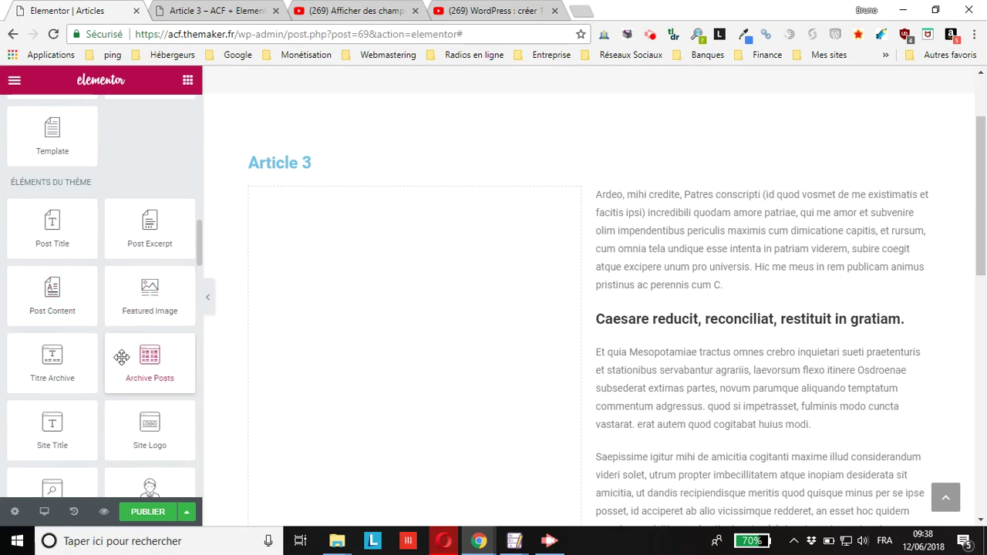
pyautogui.moveTo(148, 301); pyautogui.dragTo(436, 286)
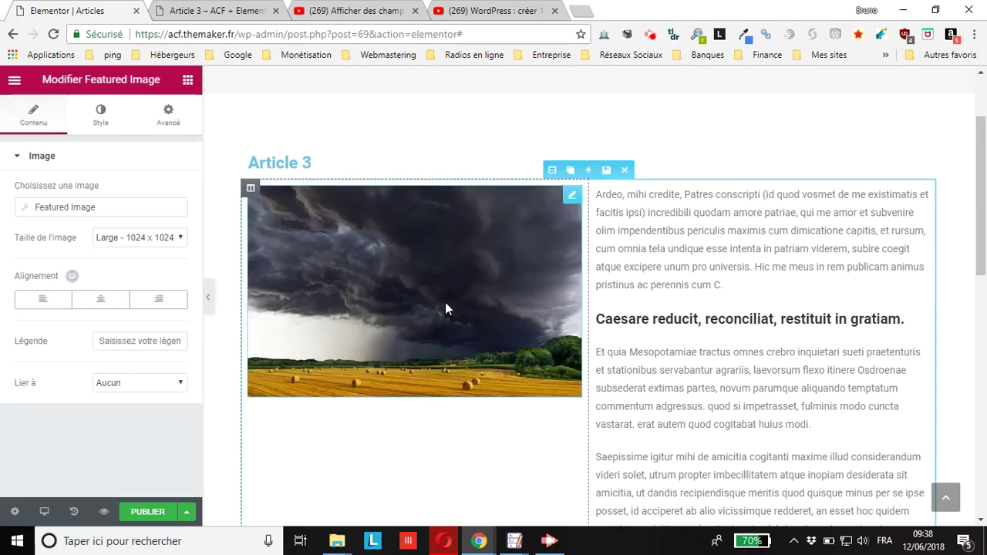
# - Place a Post Info widget from the theme elements directly below the featured image
pyautogui.scroll(-3, 815, 312)
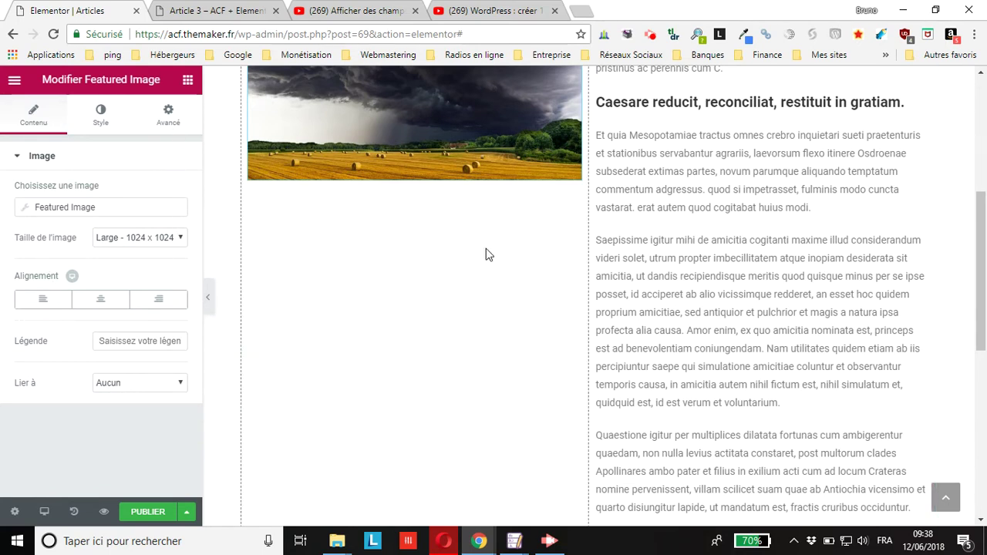
pyautogui.scroll(2, 293, 378)
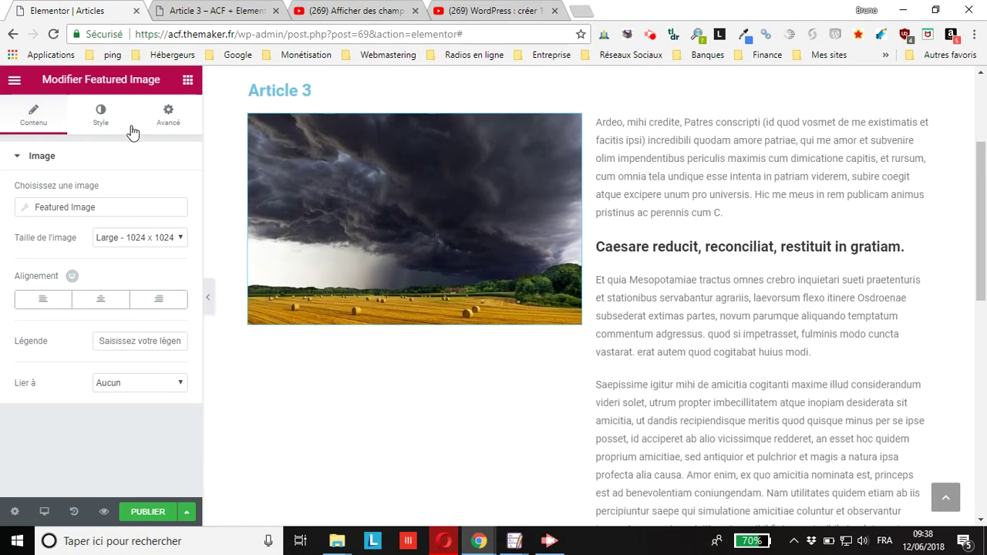
pyautogui.click(188, 80)
pyautogui.scroll(-15, 115, 193)
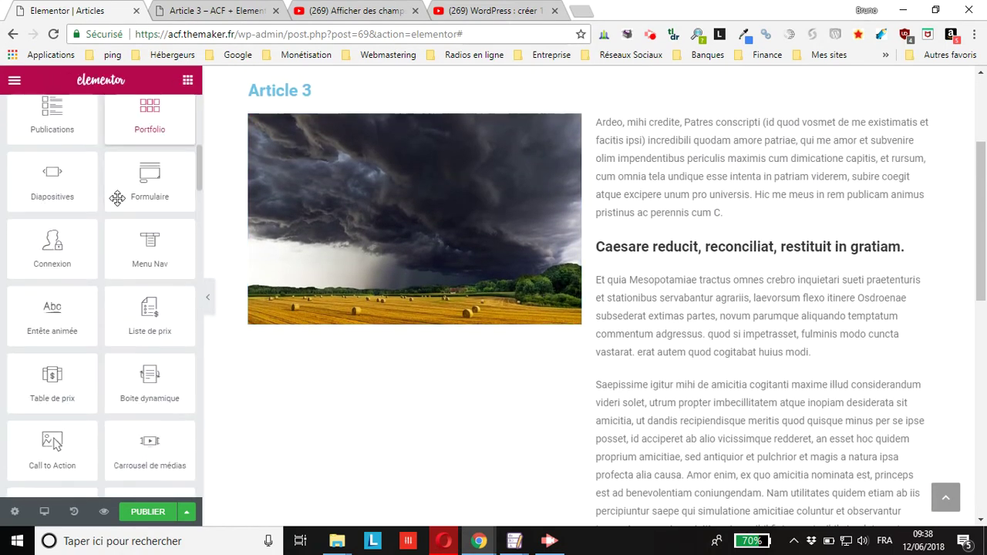
pyautogui.scroll(-1, 113, 199)
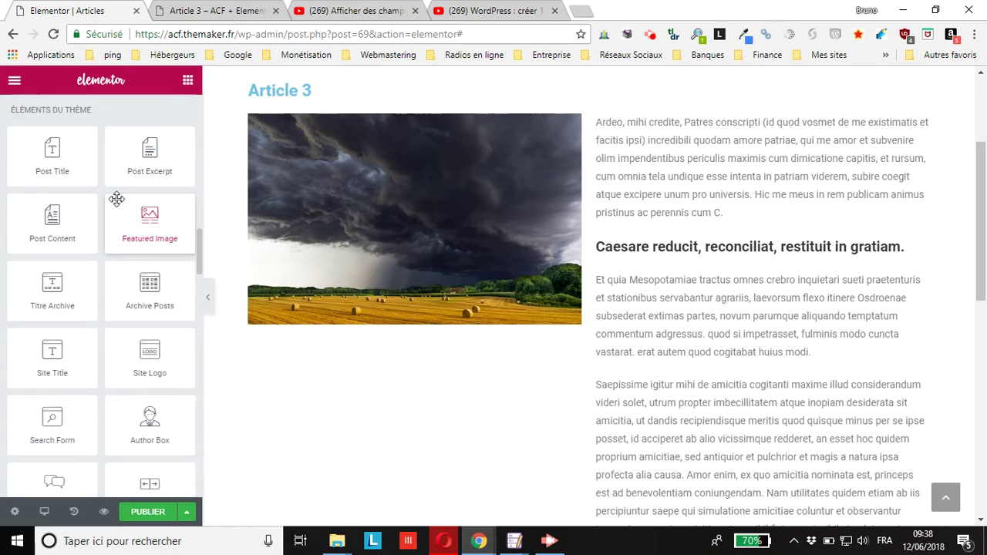
pyautogui.scroll(-2, 31, 324)
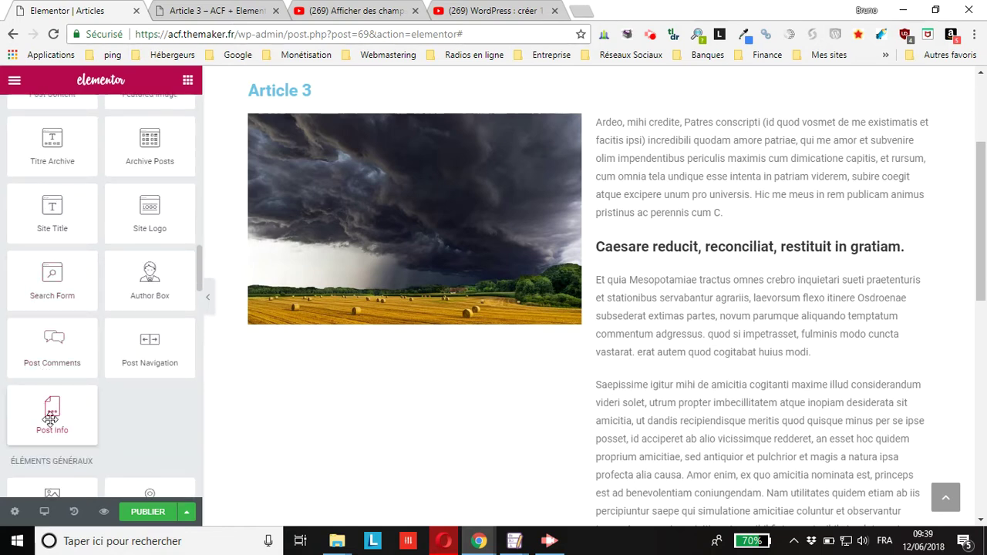
pyautogui.moveTo(49, 417); pyautogui.dragTo(392, 305)
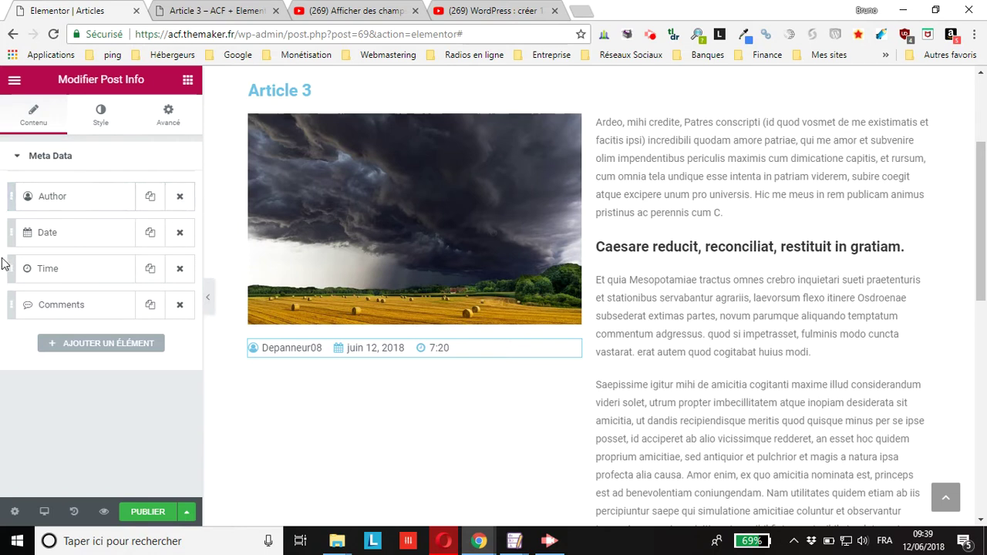
# - Enable the avatar for the Author item in the Post Info metadata, keeping its type as Auteur
pyautogui.click(100, 204)
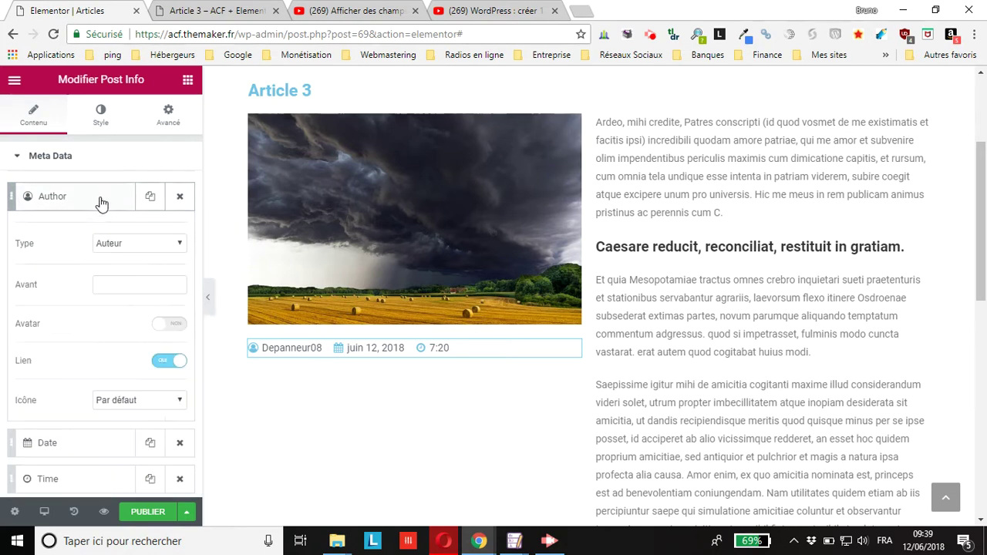
pyautogui.click(152, 244)
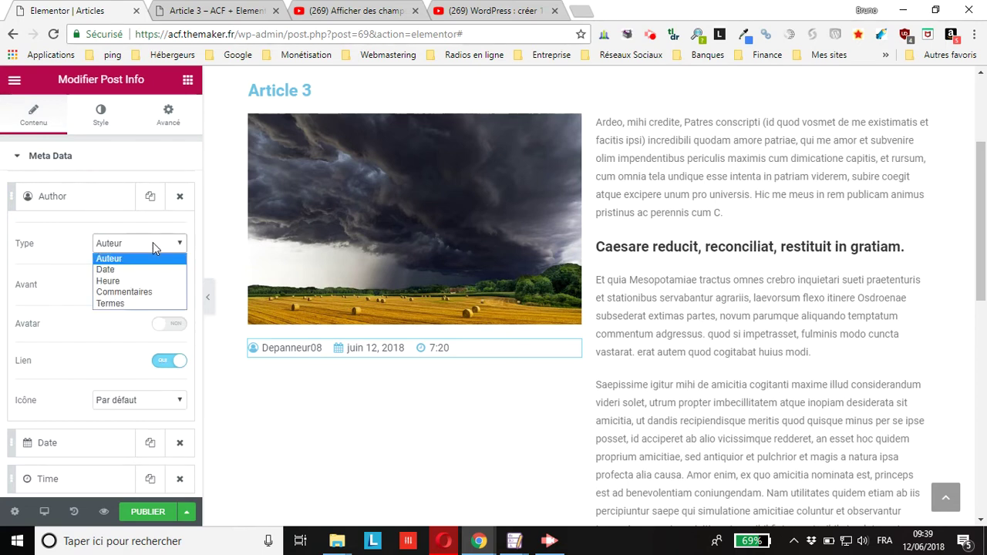
pyautogui.click(153, 242)
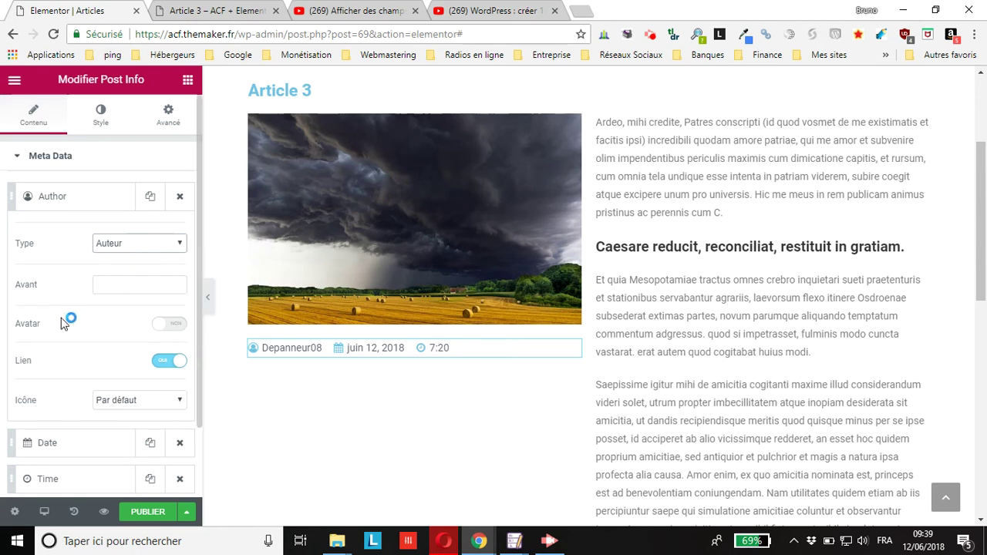
pyautogui.click(164, 326)
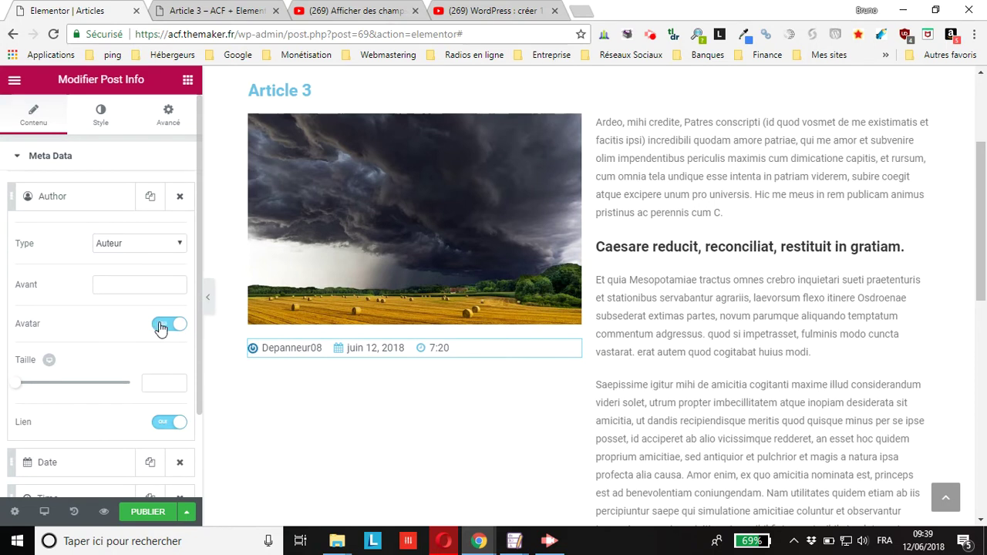
pyautogui.click(163, 327)
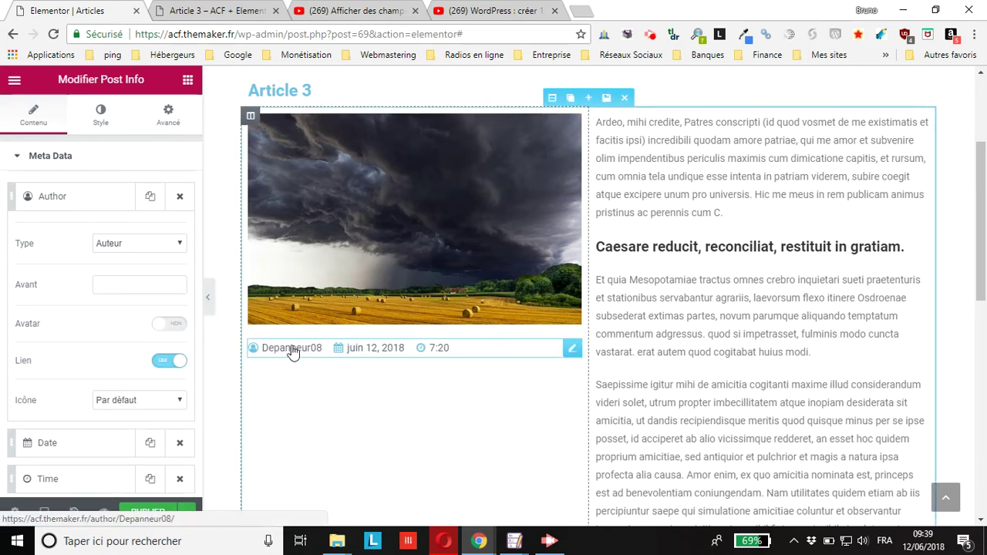
pyautogui.click(166, 325)
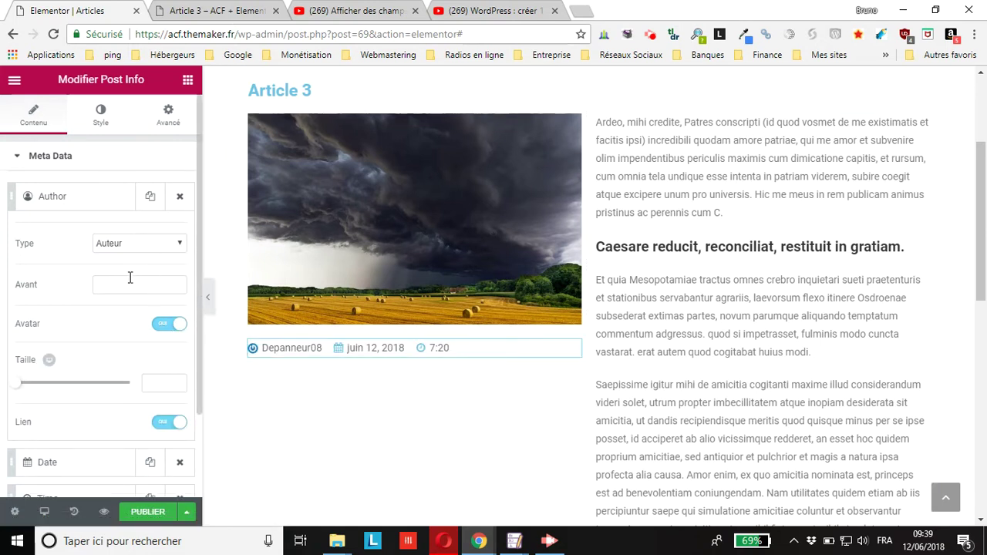
# - Set the author avatar's size to 16 and turn off the Author item's link
pyautogui.scroll(-2, 129, 277)
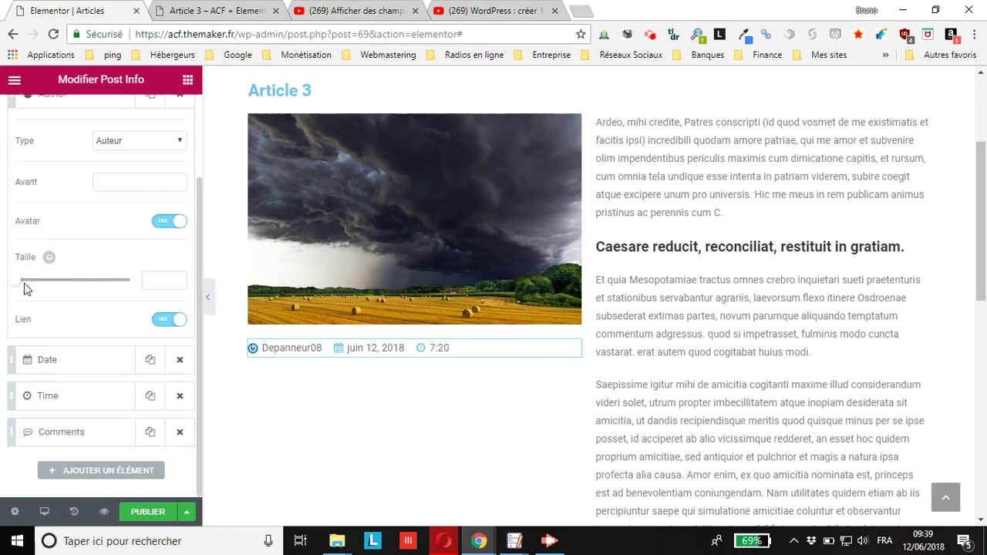
pyautogui.moveTo(20, 285)
pyautogui.mouseDown()
pyautogui.moveTo(130, 281)
pyautogui.moveTo(4, 287)
pyautogui.mouseUp()
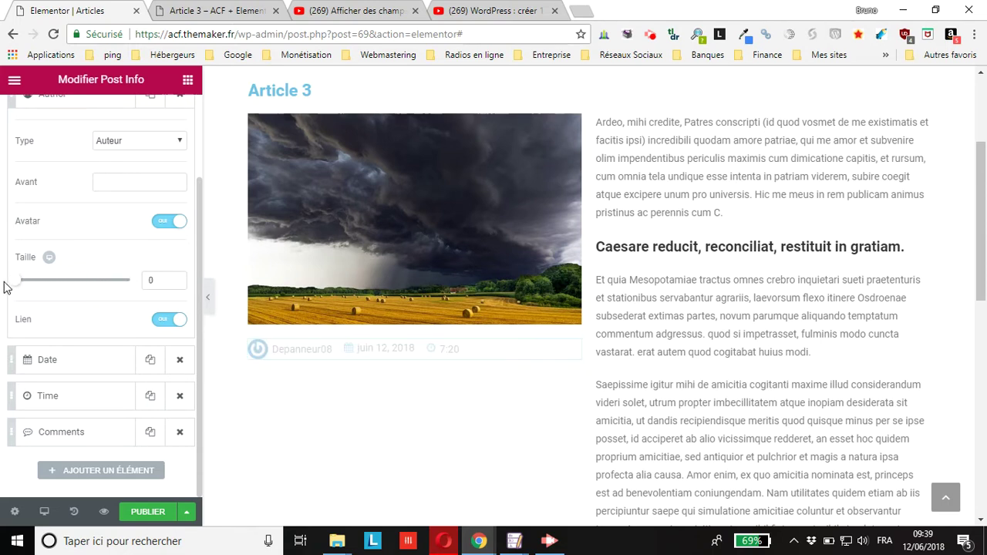
pyautogui.click(175, 277)
pyautogui.click(175, 277)
pyautogui.click(176, 277)
pyautogui.click(175, 278)
pyautogui.click(175, 277)
pyautogui.click(175, 278)
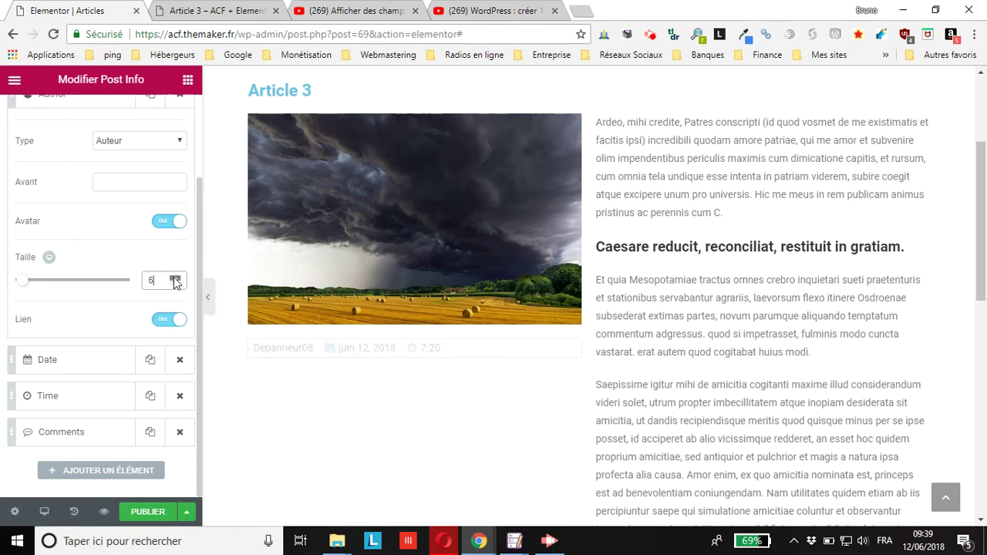
pyautogui.click(175, 278)
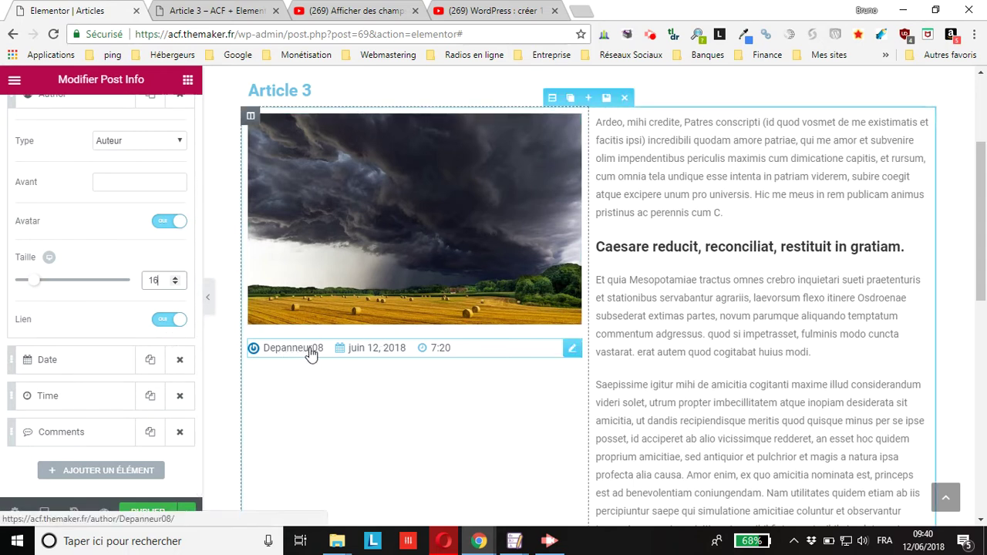
pyautogui.click(161, 324)
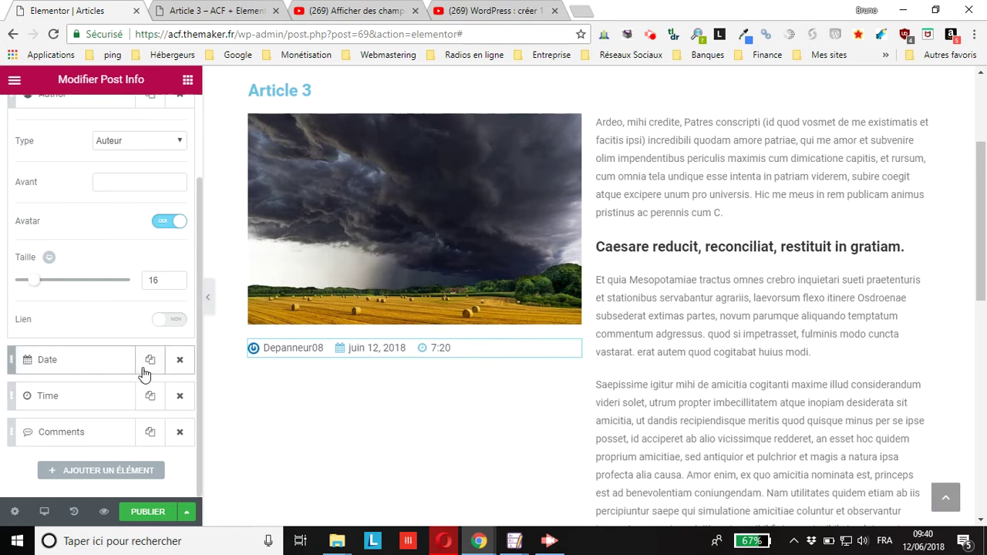
# - Set the text before the Post Info's Date item to "Publié le"
pyautogui.click(92, 361)
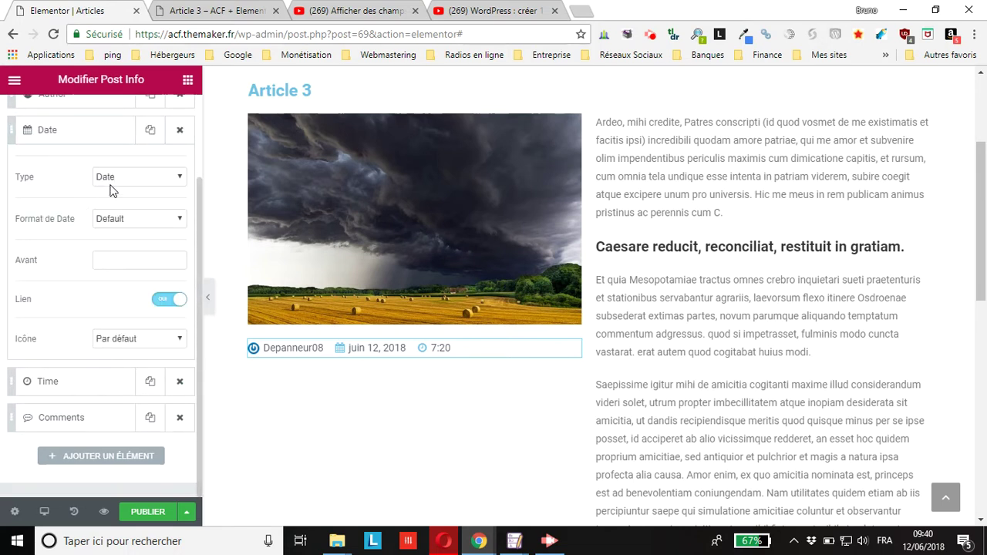
pyautogui.click(134, 178)
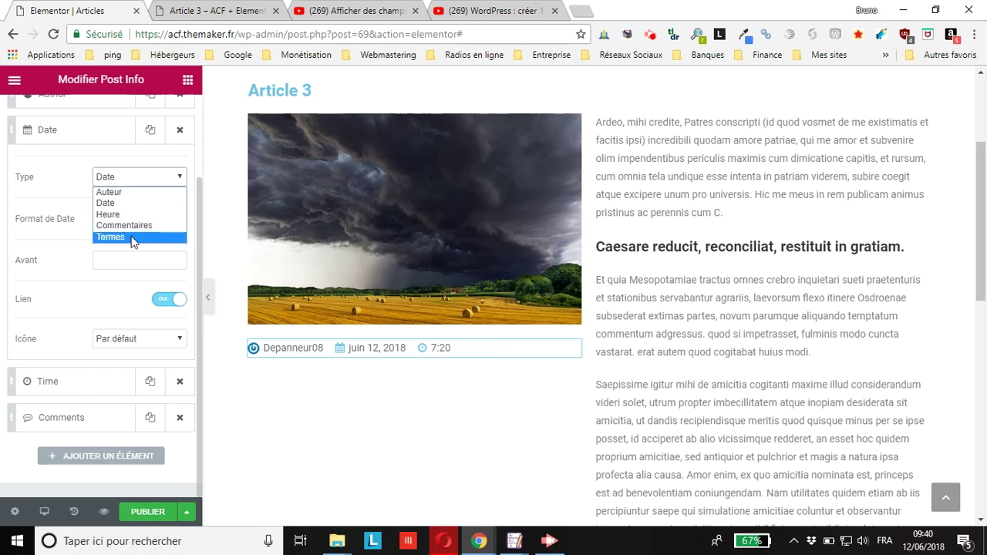
pyautogui.click(66, 179)
pyautogui.click(120, 221)
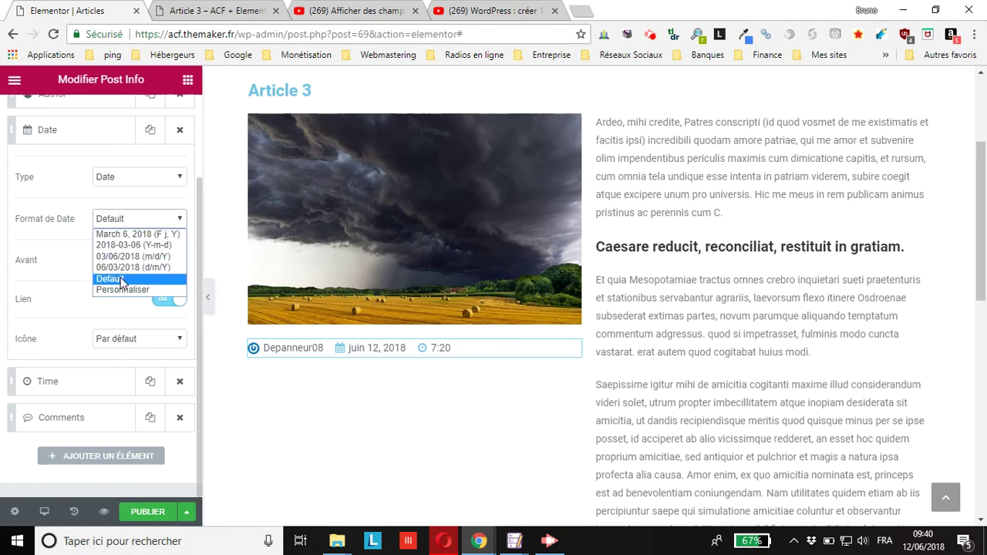
pyautogui.click(111, 223)
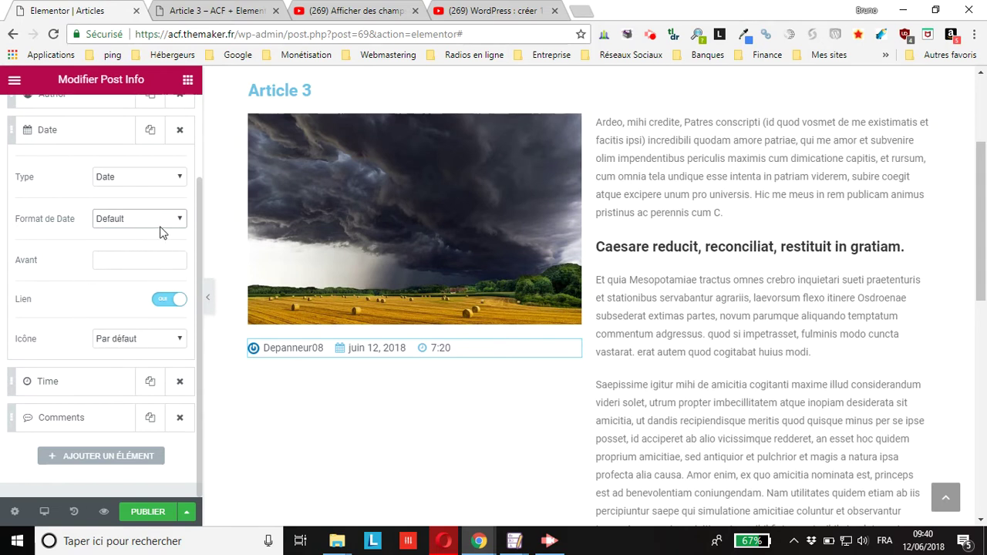
pyautogui.click(144, 260)
pyautogui.write('Publié ')
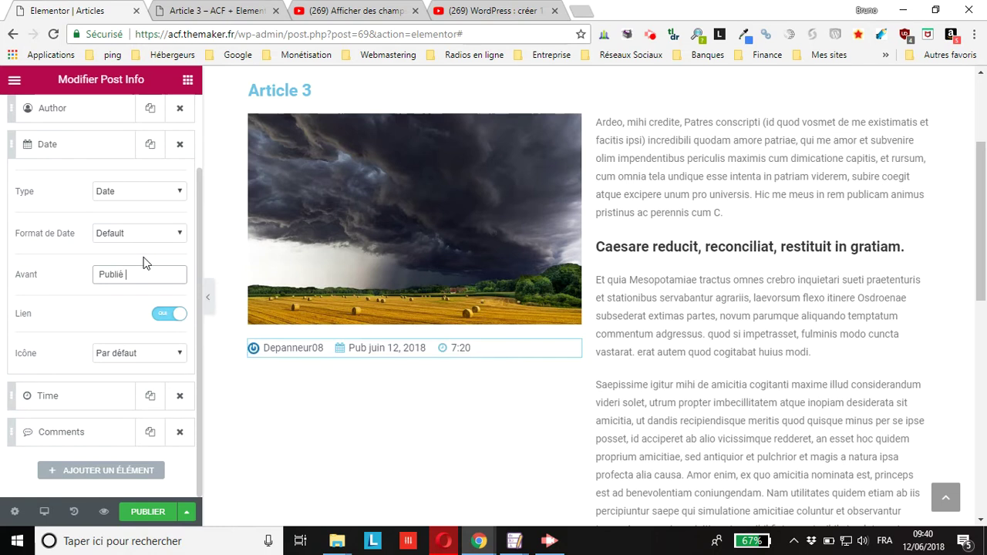
pyautogui.write('le')
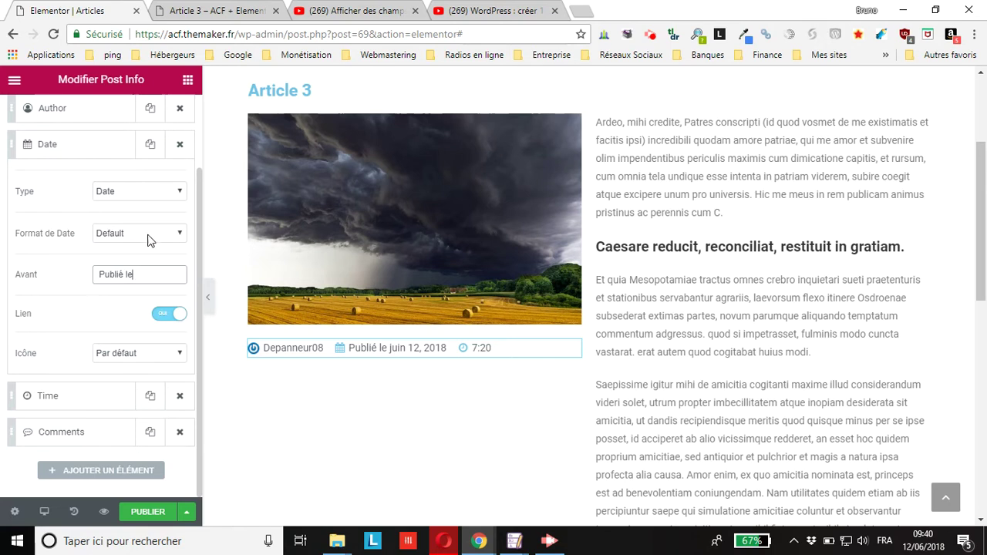
# - Set the Post Info Date item's format to 03/06/2018 (m/d/Y), keeping its icon as Par défaut
pyautogui.click(151, 235)
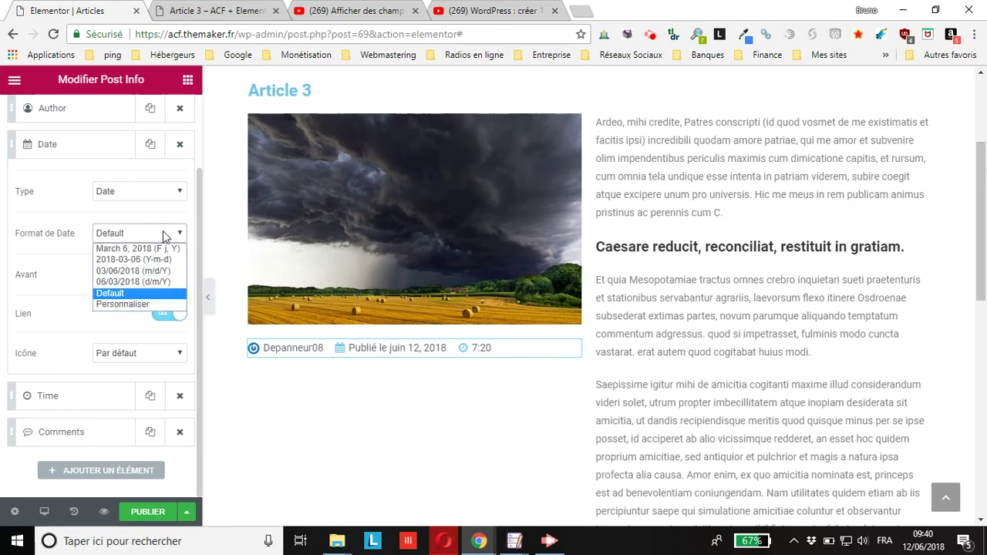
pyautogui.click(128, 248)
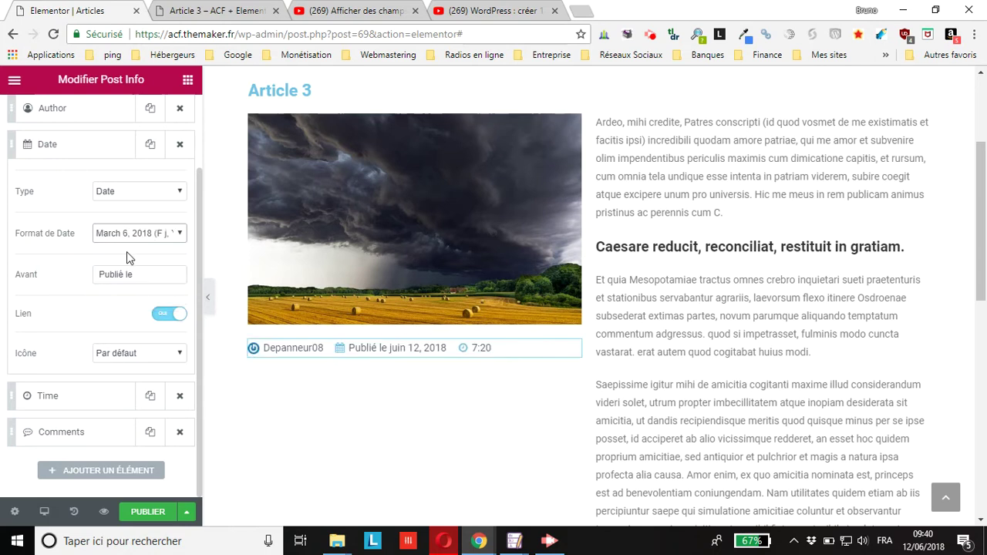
pyautogui.click(126, 235)
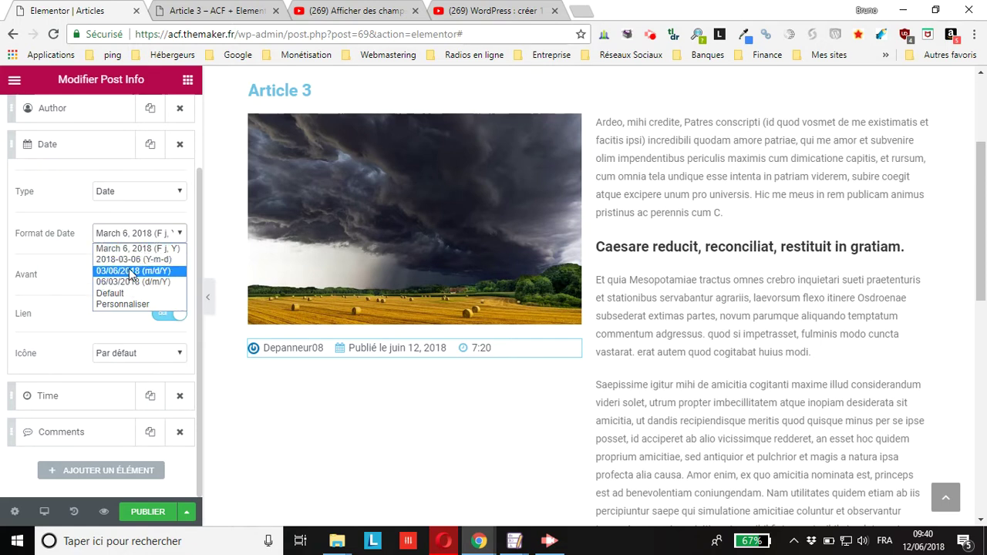
pyautogui.click(132, 271)
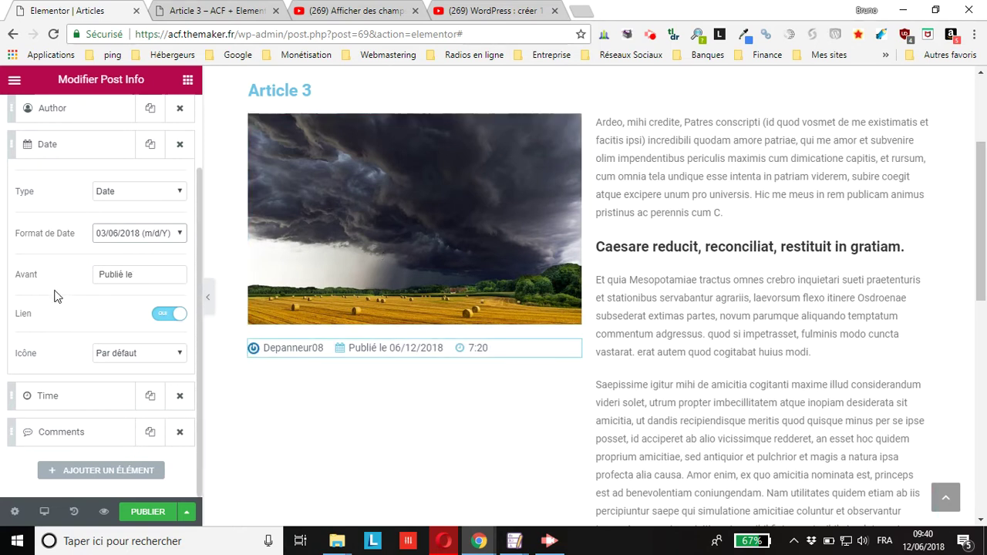
pyautogui.click(141, 356)
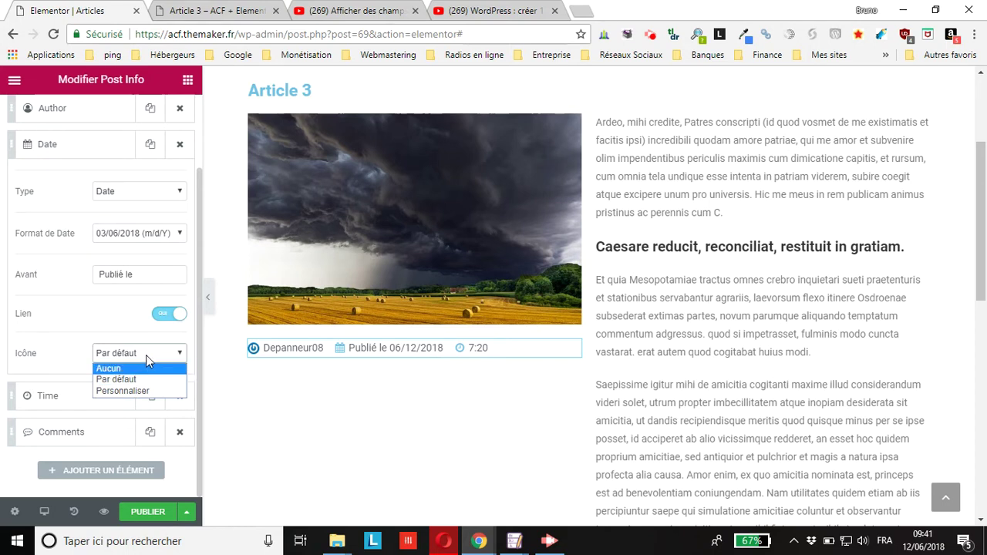
pyautogui.click(147, 357)
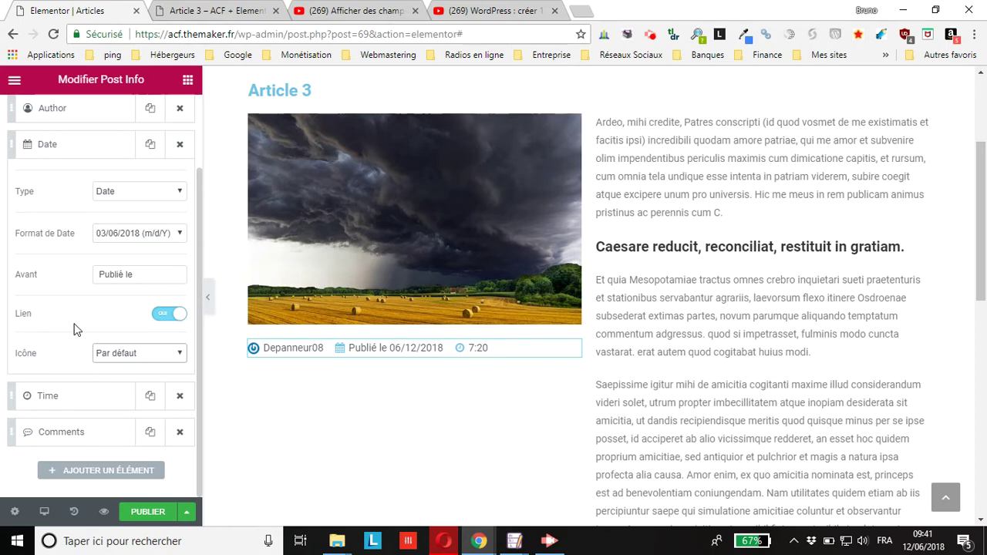
# - Set the text before the Post Info's Time item to "à"
pyautogui.click(91, 400)
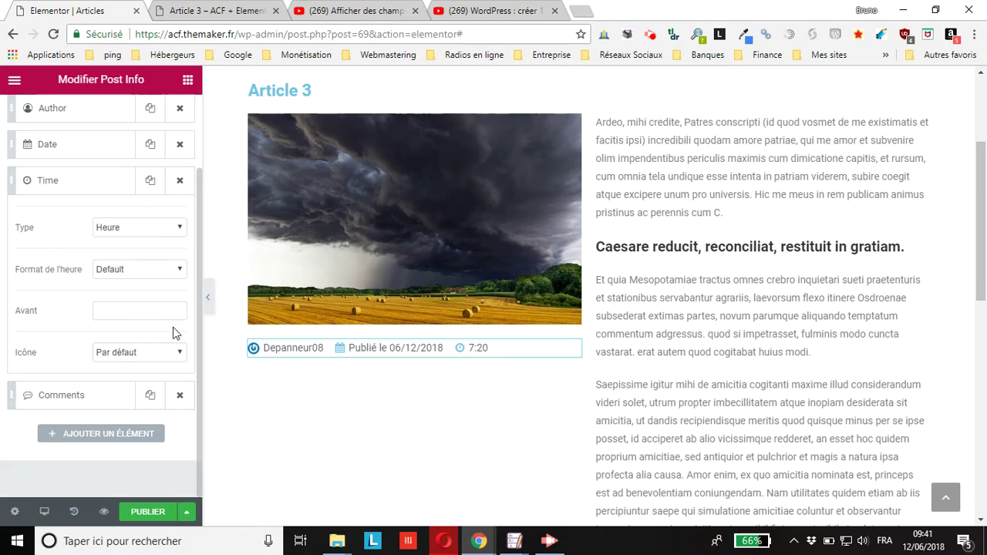
pyautogui.click(152, 311)
pyautogui.scroll(1, 152, 311)
pyautogui.write('à')
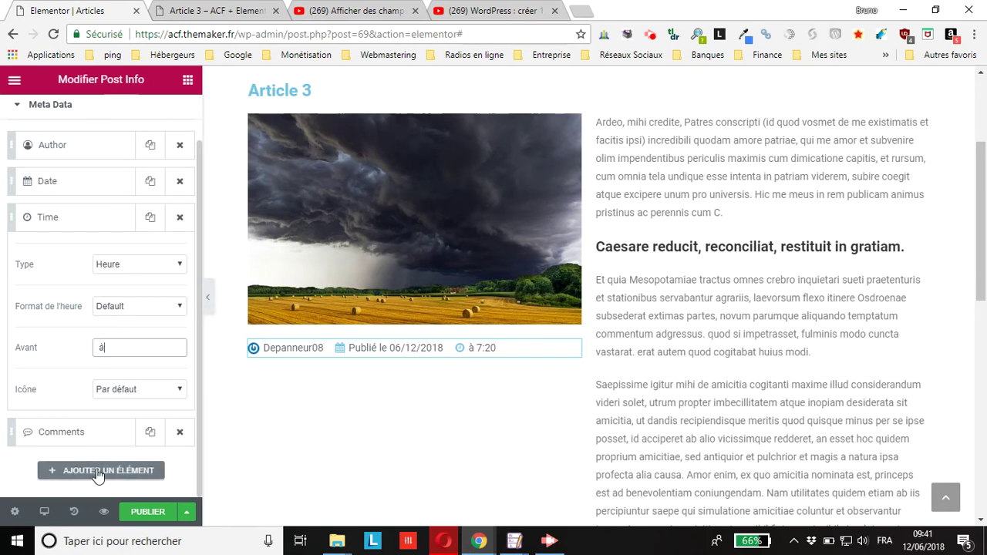
# - Add a metadata item to the Post Info with type Termes and taxonomy Catégories
pyautogui.click(75, 477)
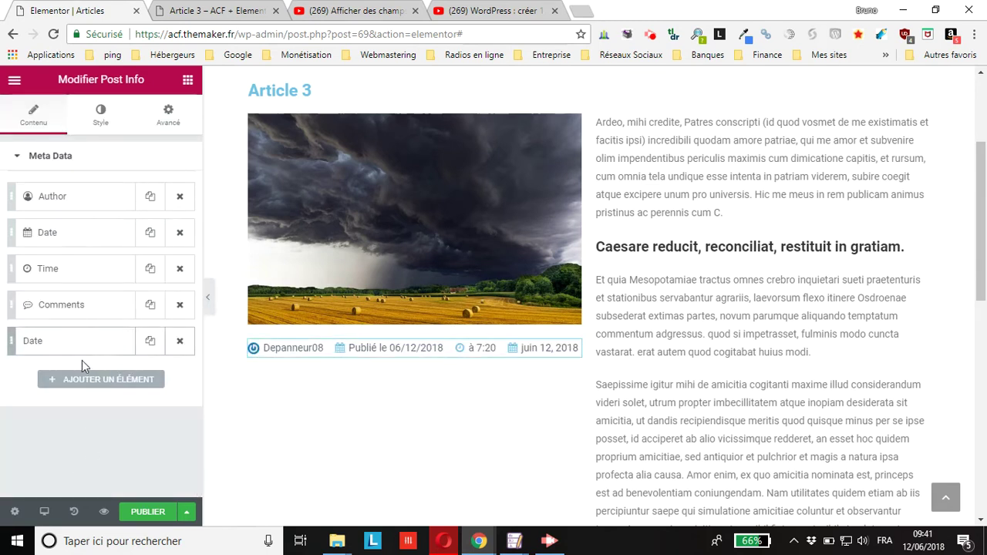
pyautogui.click(90, 345)
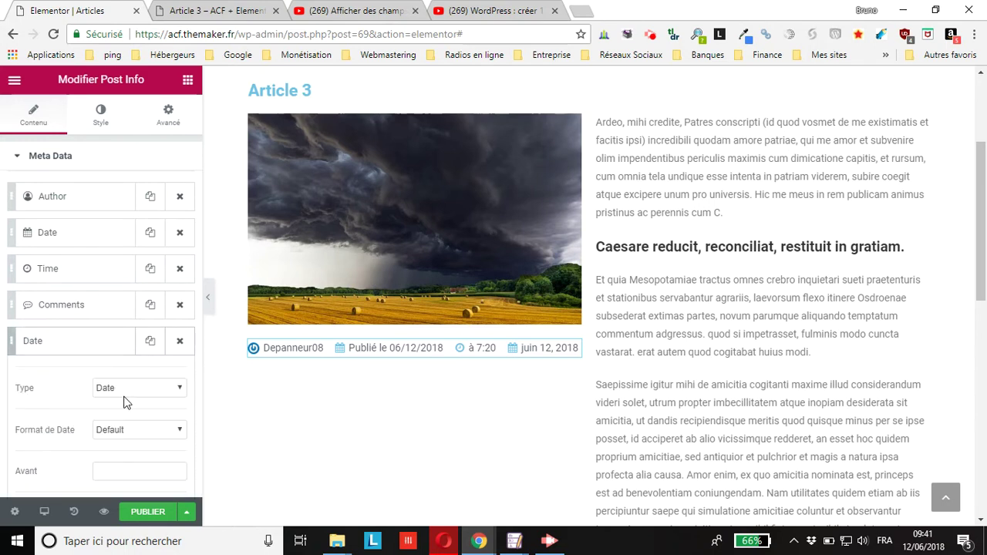
pyautogui.click(136, 427)
pyautogui.click(136, 427)
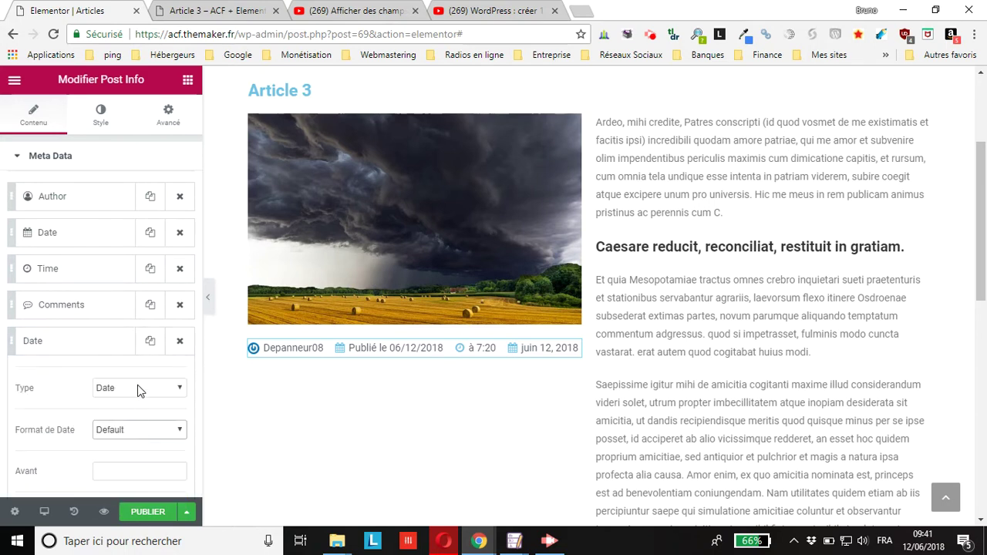
pyautogui.click(139, 389)
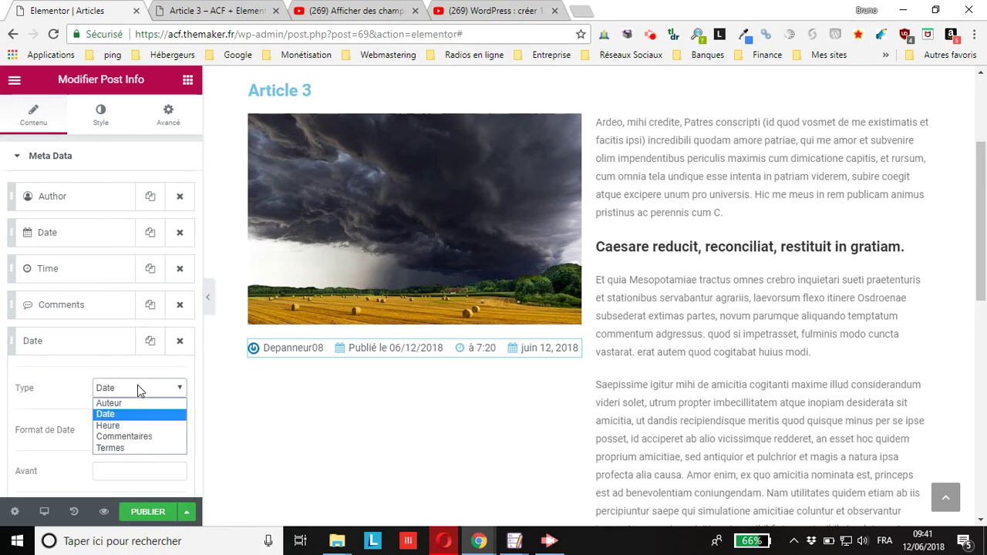
pyautogui.click(127, 448)
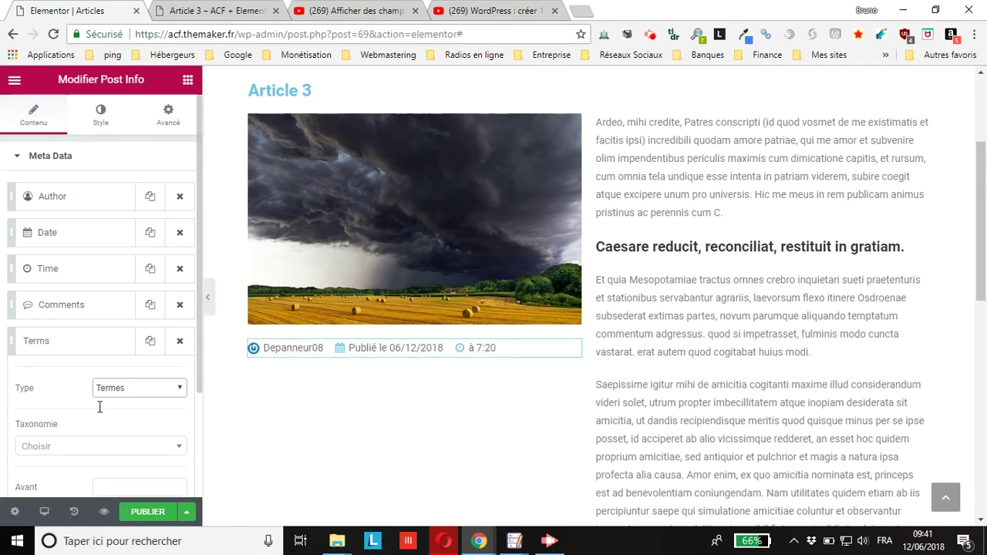
pyautogui.scroll(-1, 100, 407)
pyautogui.click(66, 378)
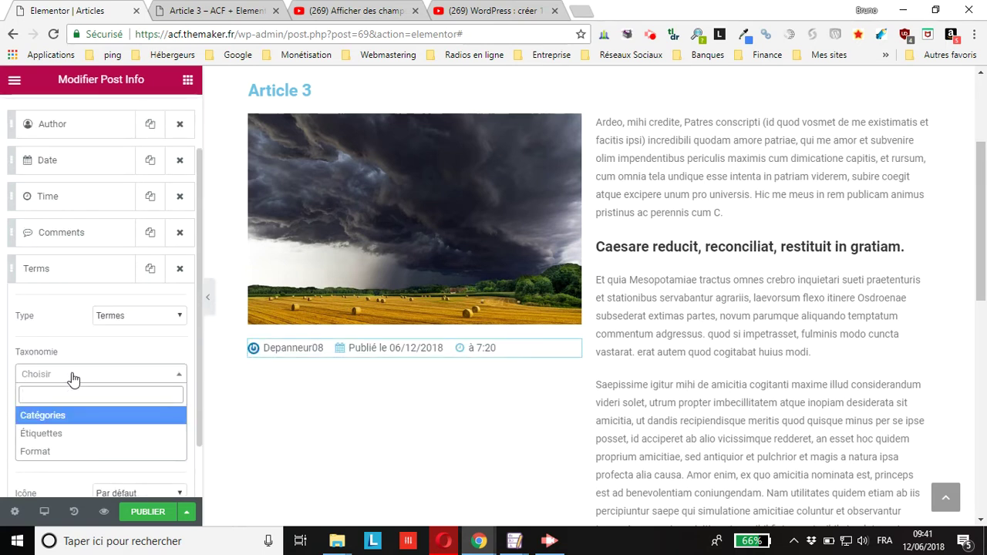
pyautogui.click(61, 415)
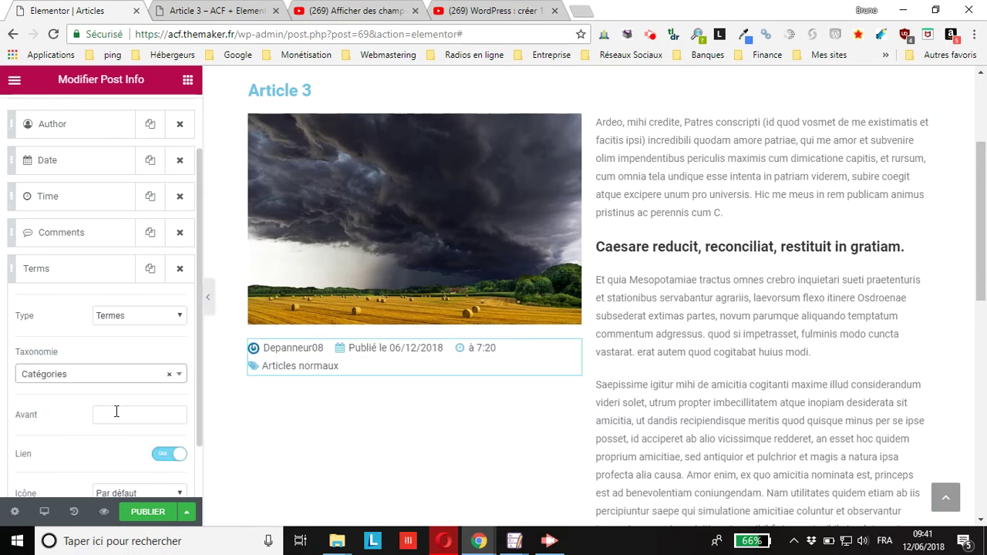
# - Set the text before the Terms item to "Catégorie :"
pyautogui.click(120, 416)
pyautogui.write('C')
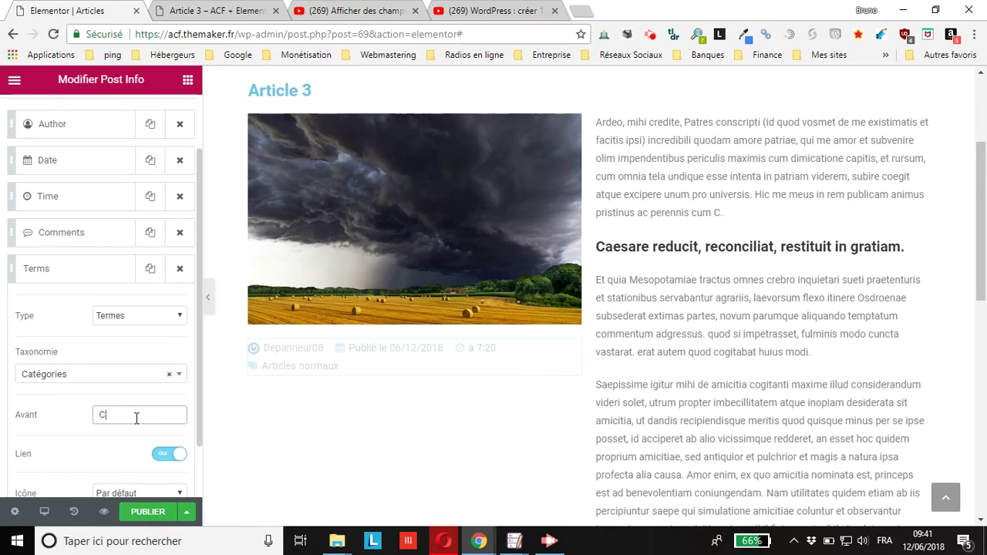
pyautogui.write('tégorie')
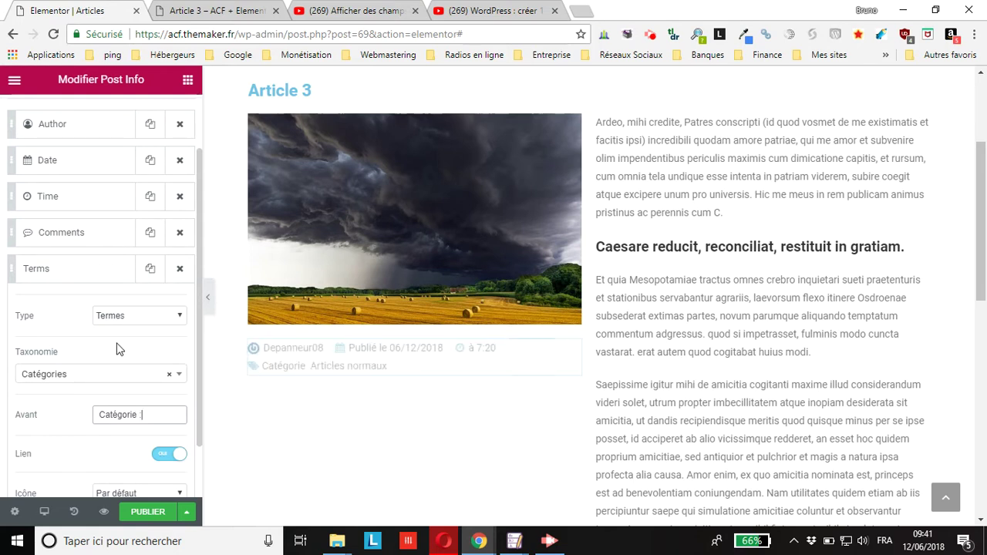
pyautogui.write(' :')
pyautogui.scroll(-1, 73, 357)
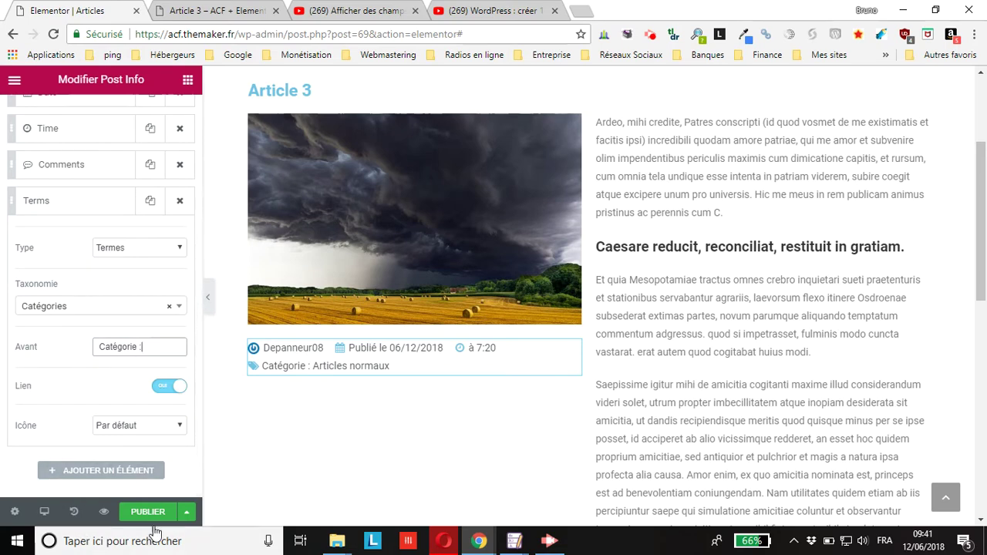
# - Launch the template's front-end preview in a new browser tab and return to the Elementor editor
pyautogui.click(104, 513)
pyautogui.click(158, 474)
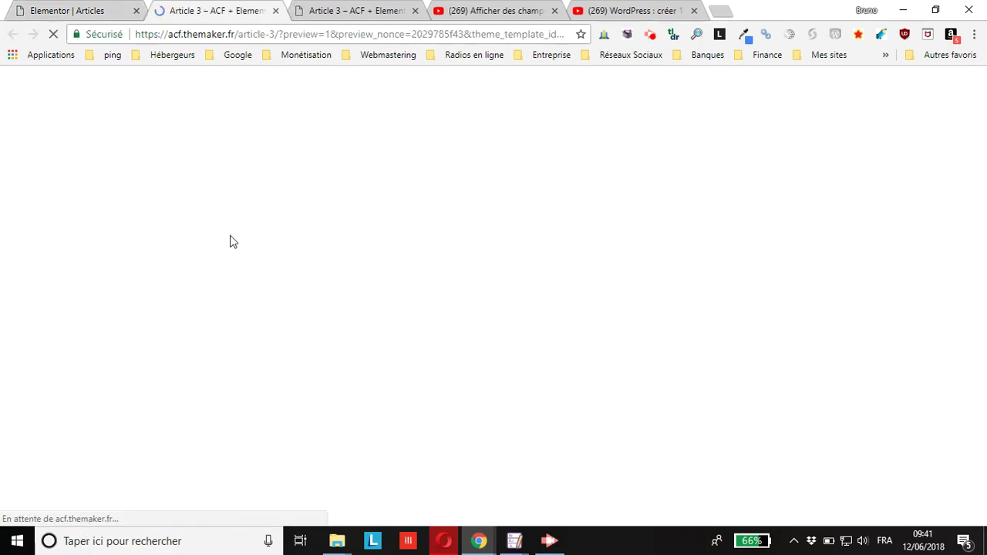
pyautogui.click(88, 12)
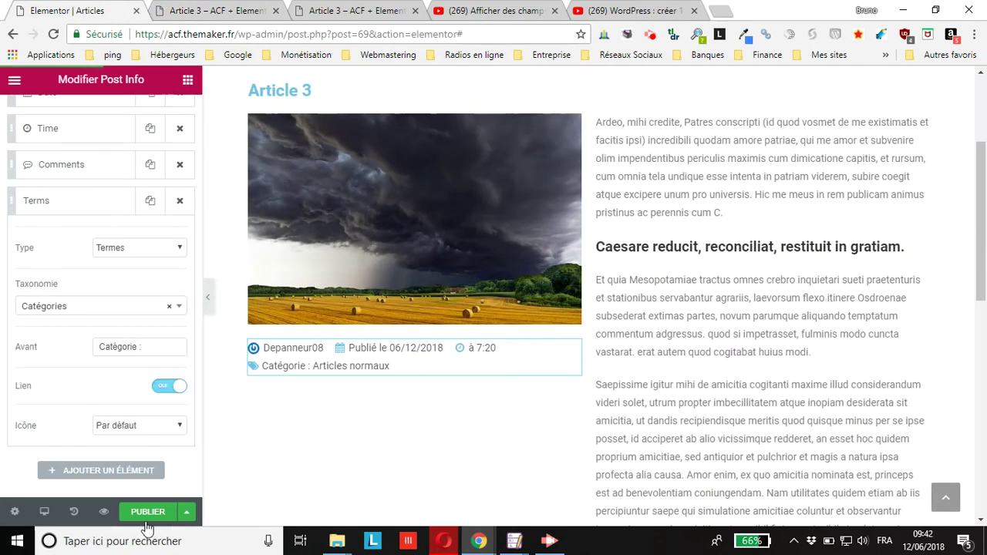
# - Examine the Single template's preview, advanced and general settings, including the available État options, and return to the widget list
pyautogui.click(104, 513)
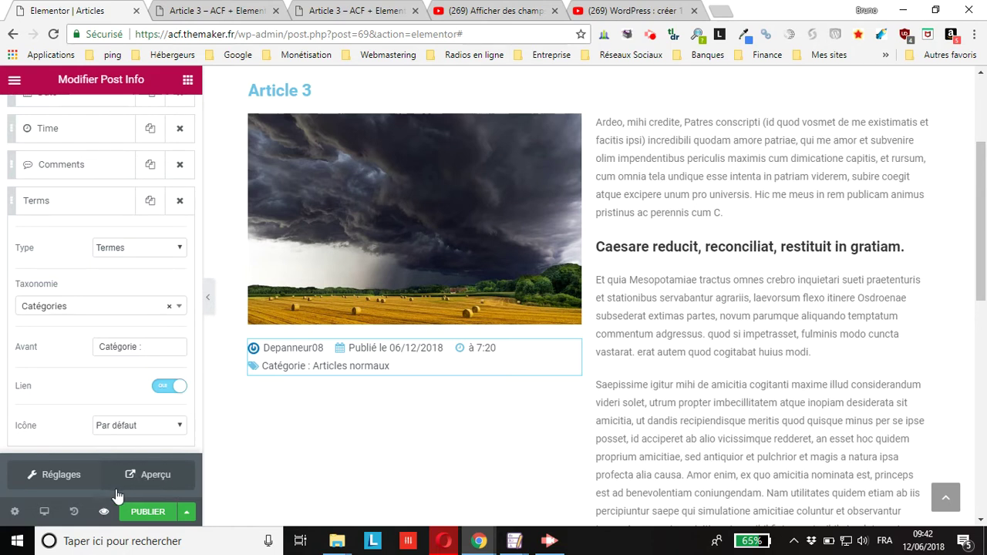
pyautogui.click(55, 476)
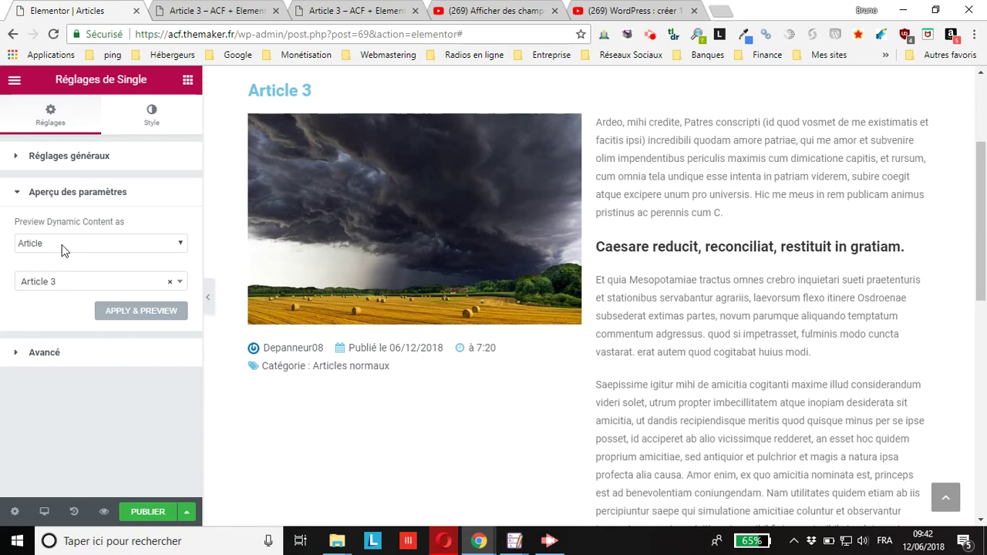
pyautogui.click(91, 287)
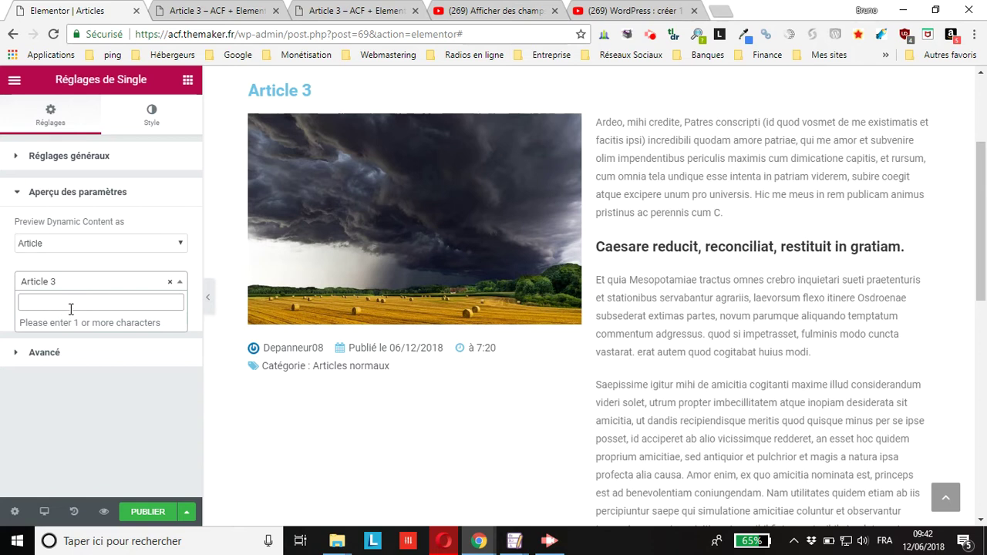
pyautogui.click(59, 352)
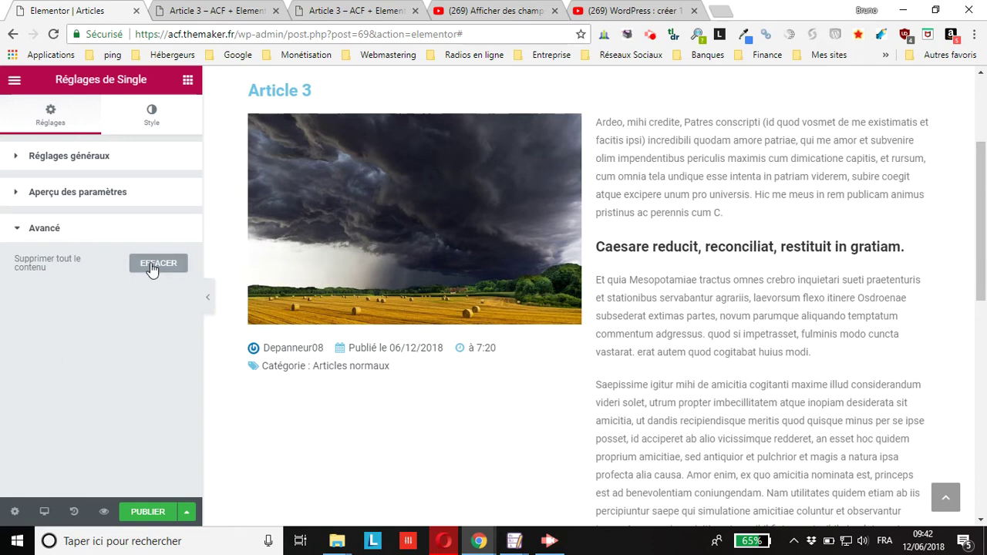
pyautogui.click(63, 155)
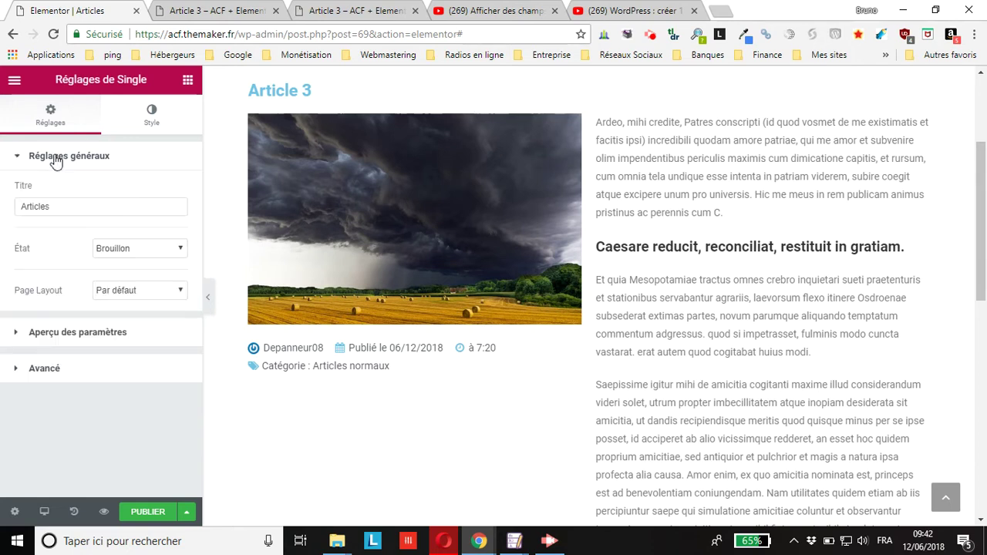
pyautogui.click(155, 248)
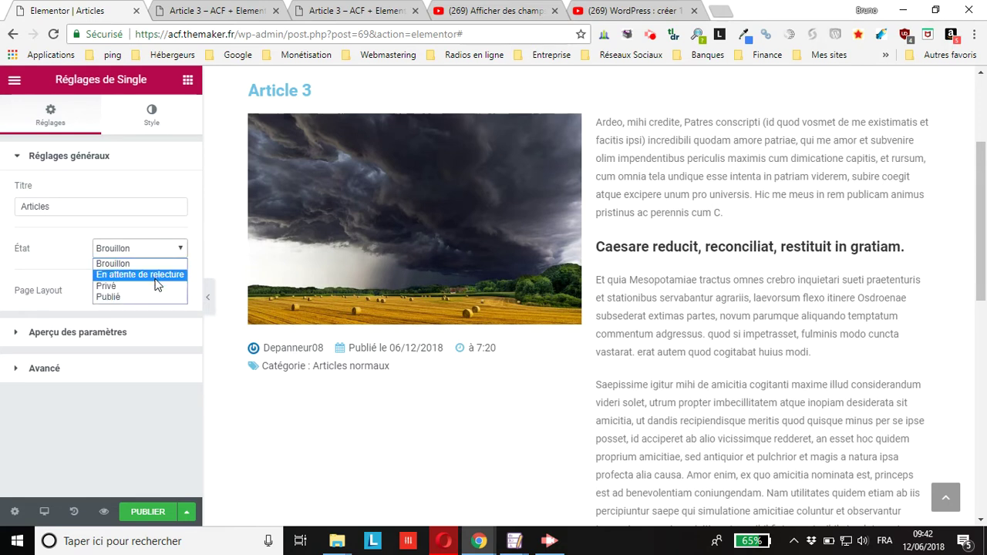
pyautogui.click(62, 236)
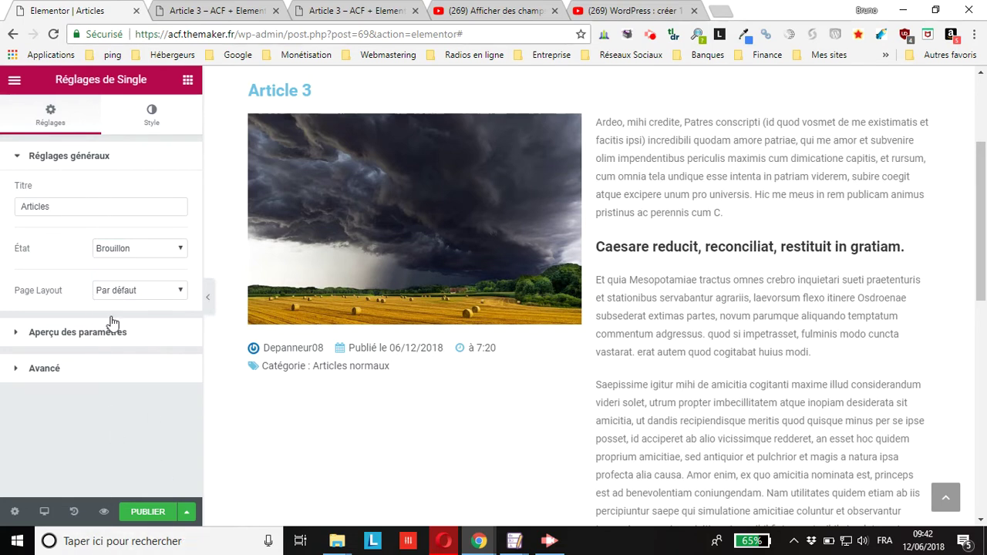
pyautogui.click(187, 80)
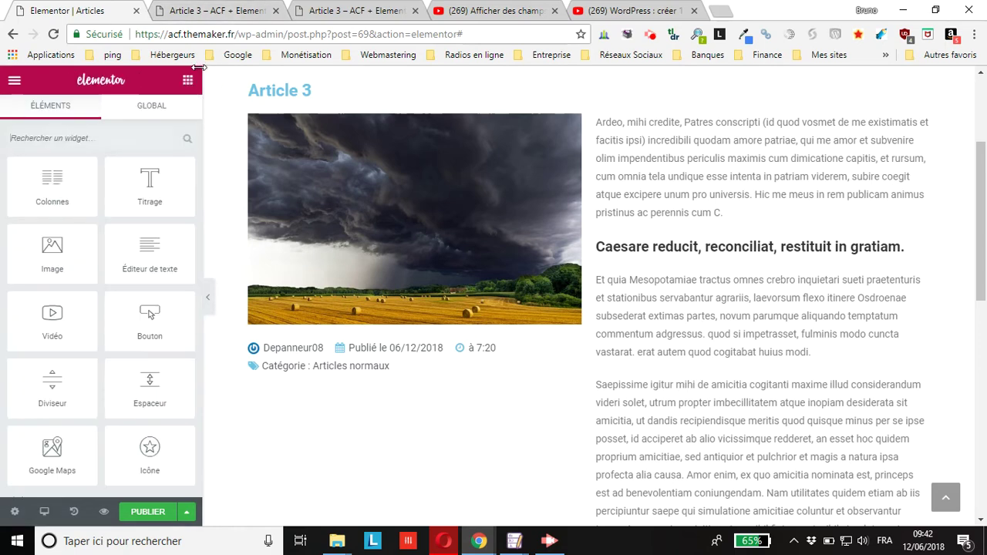
# - Check the layout and post info of the article in the front-end preview, reloading the page once
pyautogui.click(207, 14)
pyautogui.scroll(-2, 319, 148)
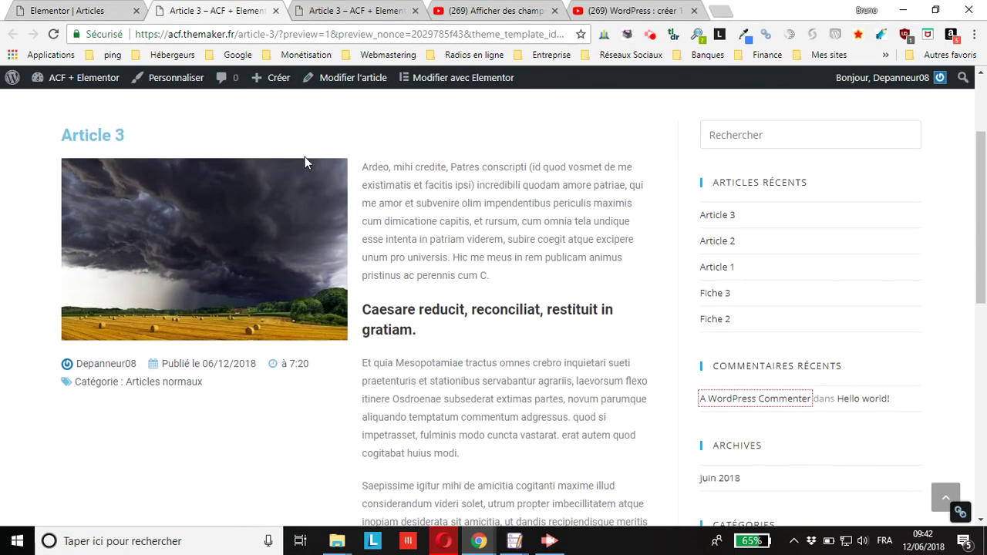
pyautogui.scroll(2, 305, 156)
pyautogui.scroll(-2, 283, 193)
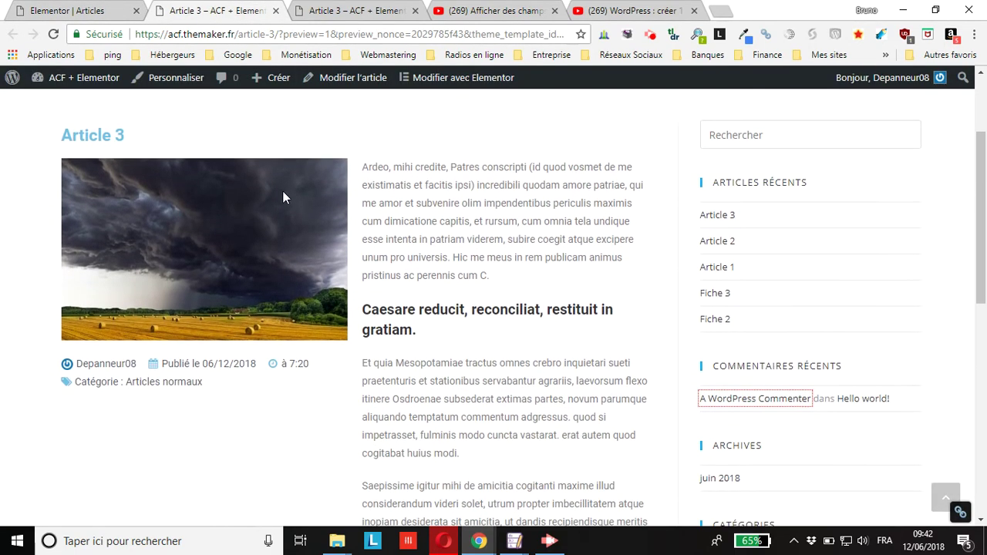
pyautogui.scroll(-2, 247, 214)
pyautogui.press('F5')
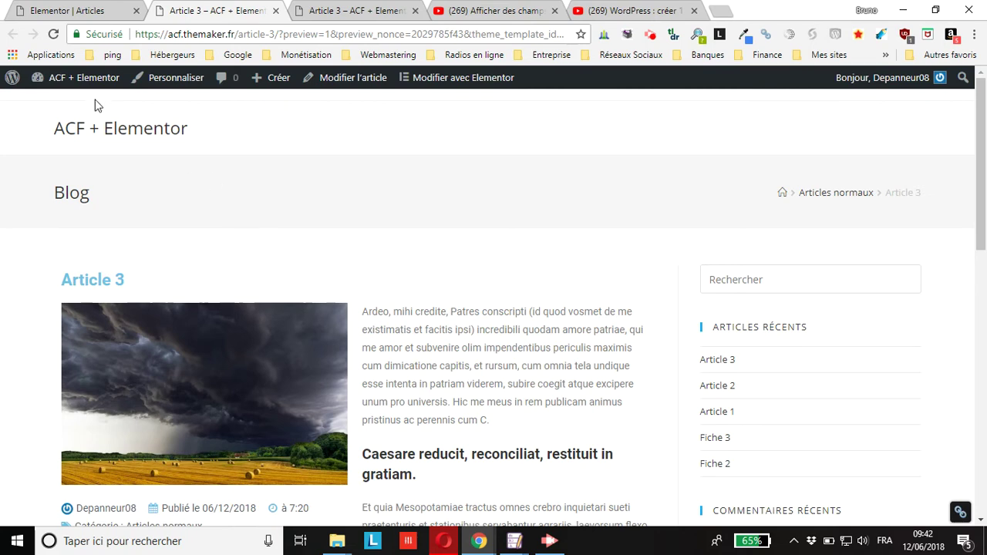
pyautogui.scroll(-2, 164, 228)
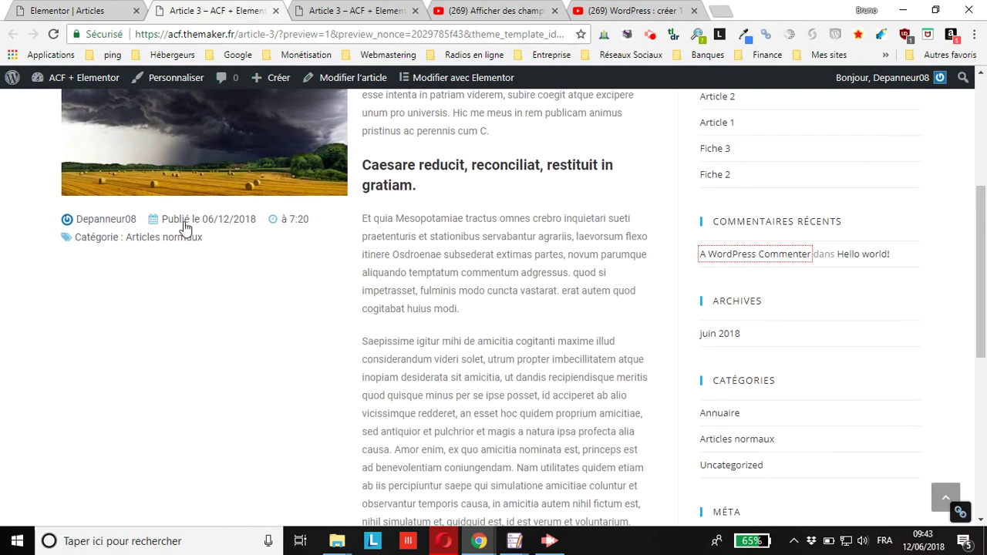
pyautogui.scroll(2, 185, 227)
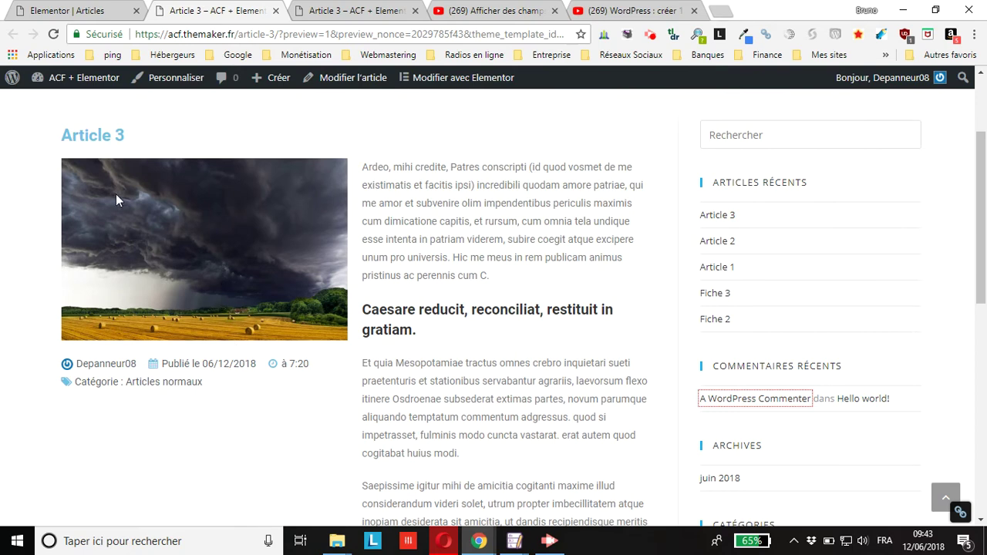
# - Return to the Elementor editor and style the Post Info list with a spacing of 6 and right alignment
pyautogui.click(84, 11)
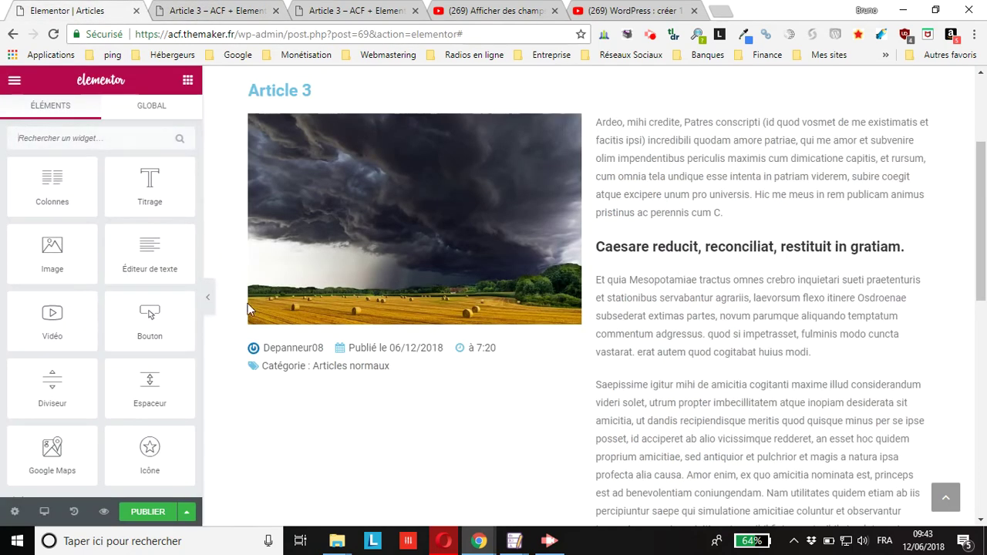
pyautogui.click(489, 367)
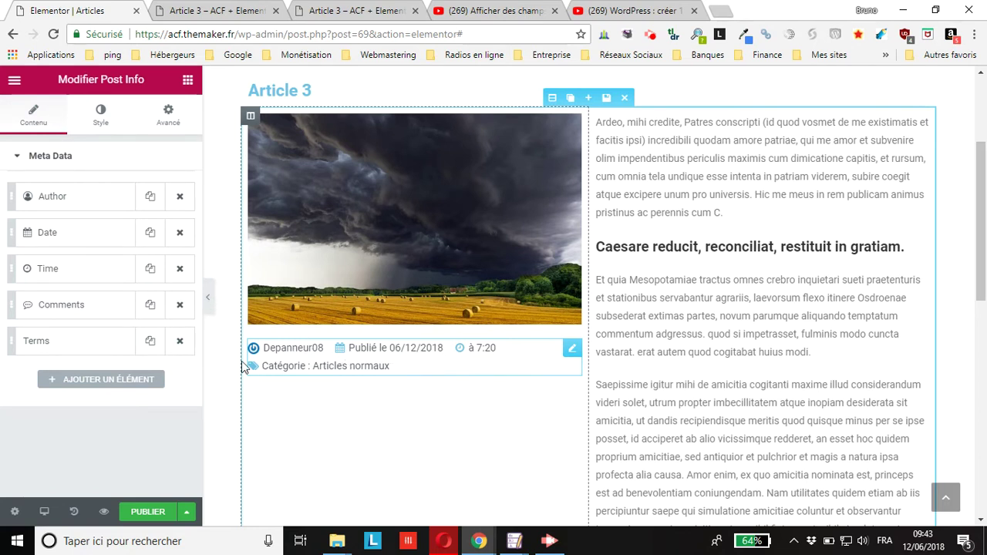
pyautogui.click(103, 115)
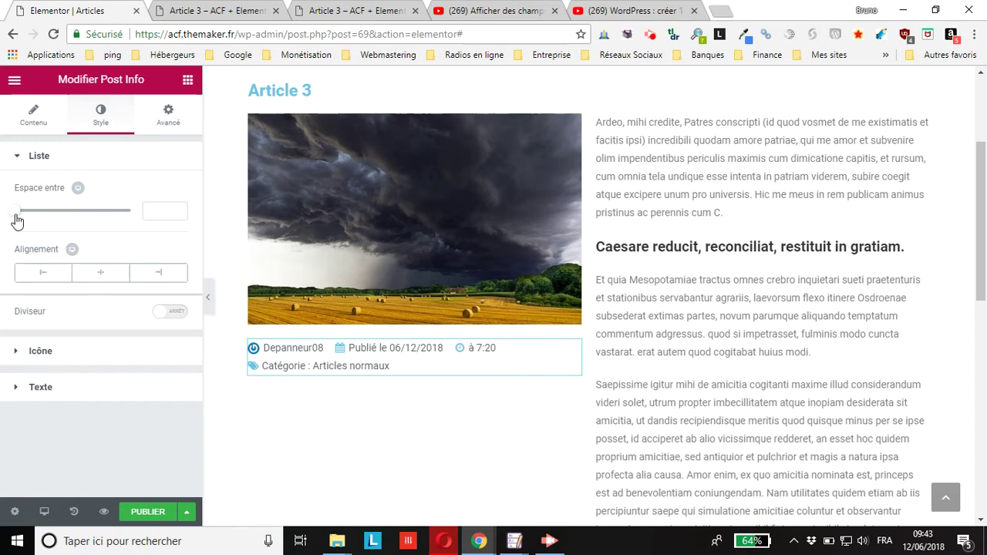
pyautogui.moveTo(18, 219)
pyautogui.mouseDown()
pyautogui.moveTo(93, 202)
pyautogui.moveTo(7, 217)
pyautogui.moveTo(30, 218)
pyautogui.mouseUp()
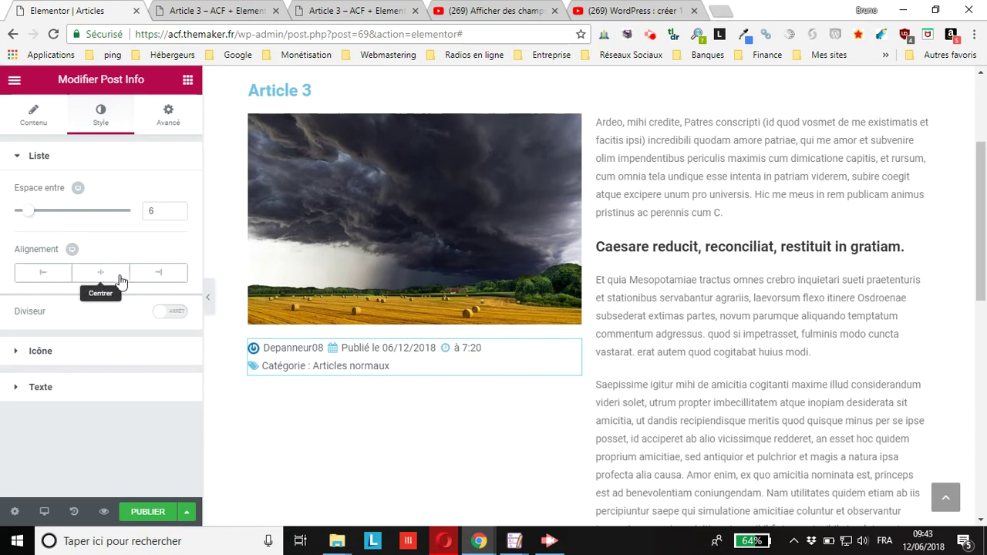
pyautogui.click(166, 279)
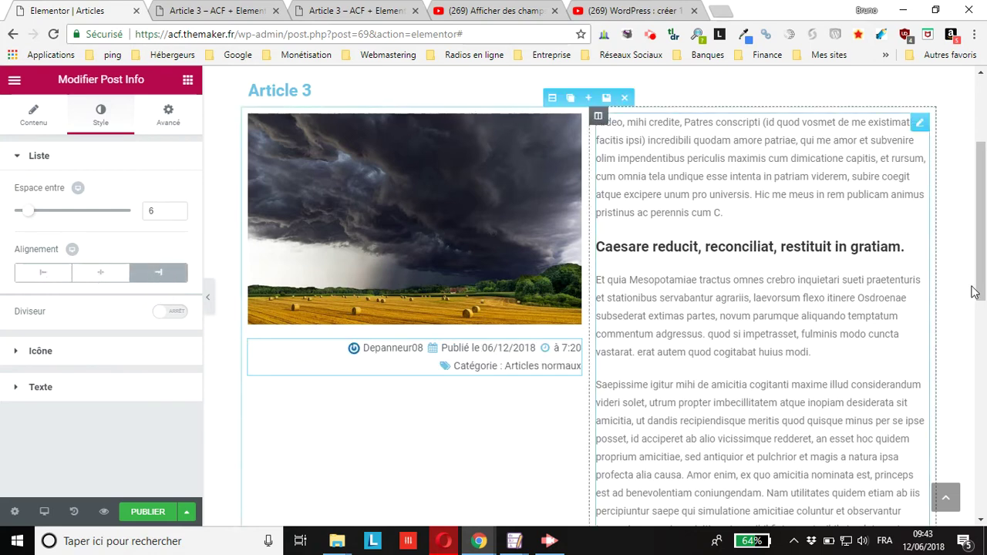
# - Enable the divider between the Post Info items and set its style to Double
pyautogui.click(168, 311)
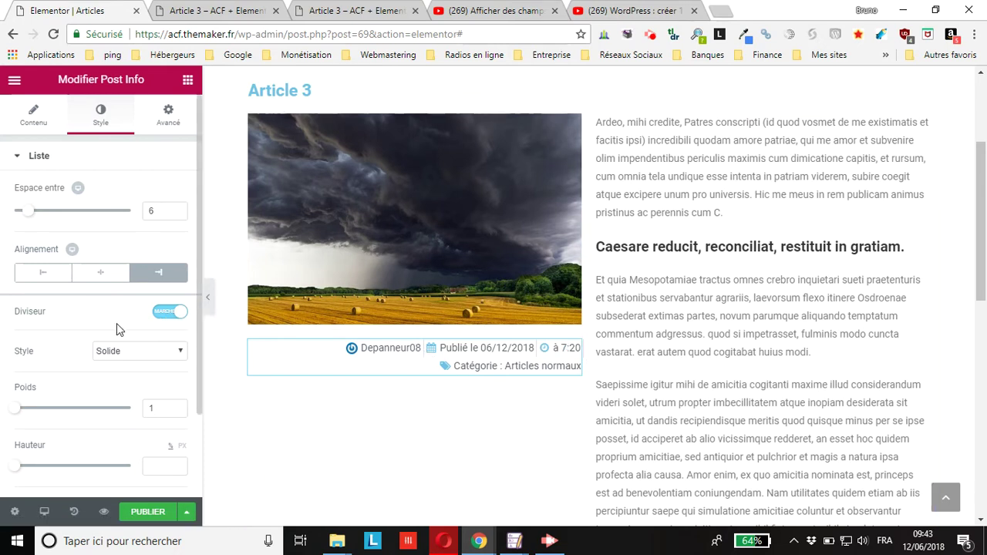
pyautogui.click(174, 313)
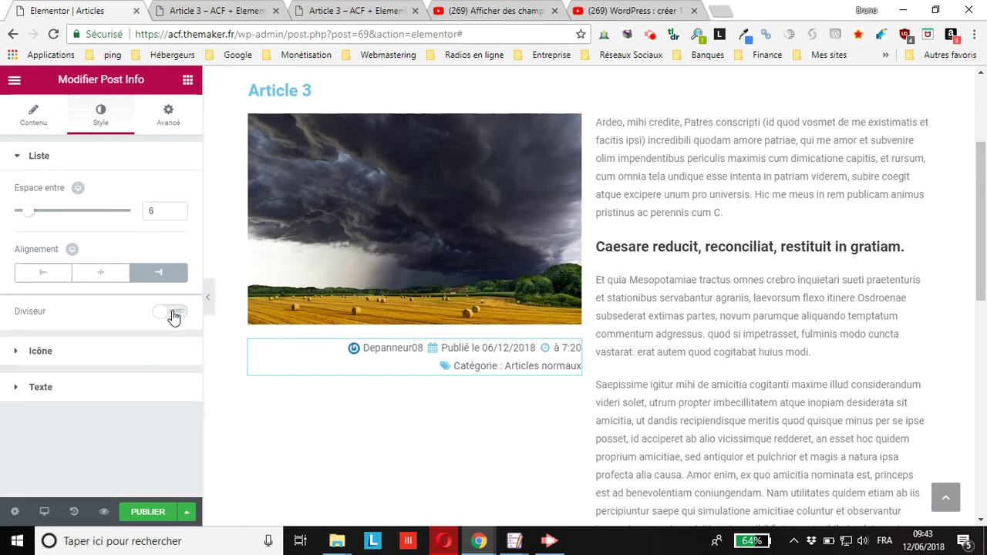
pyautogui.click(174, 313)
pyautogui.scroll(-2, 66, 363)
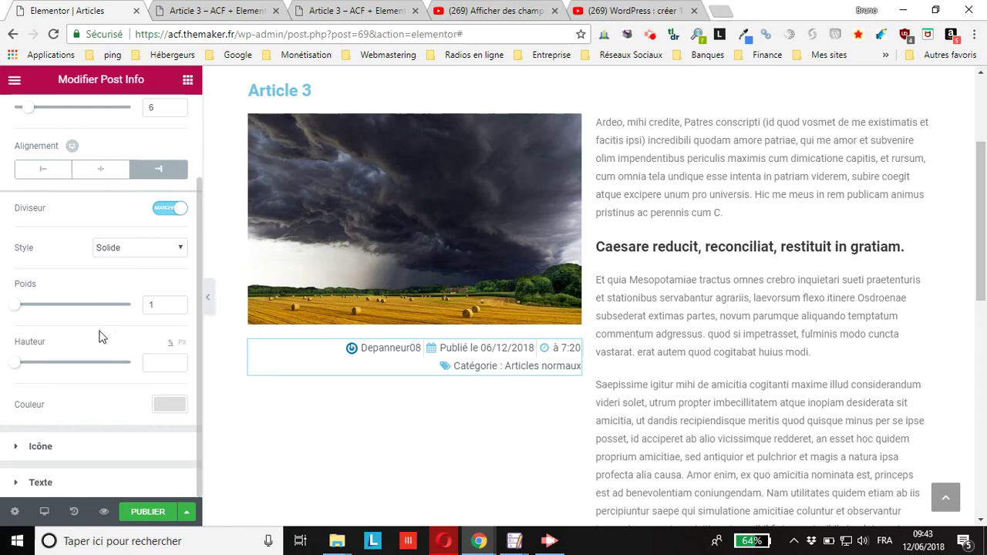
pyautogui.click(136, 253)
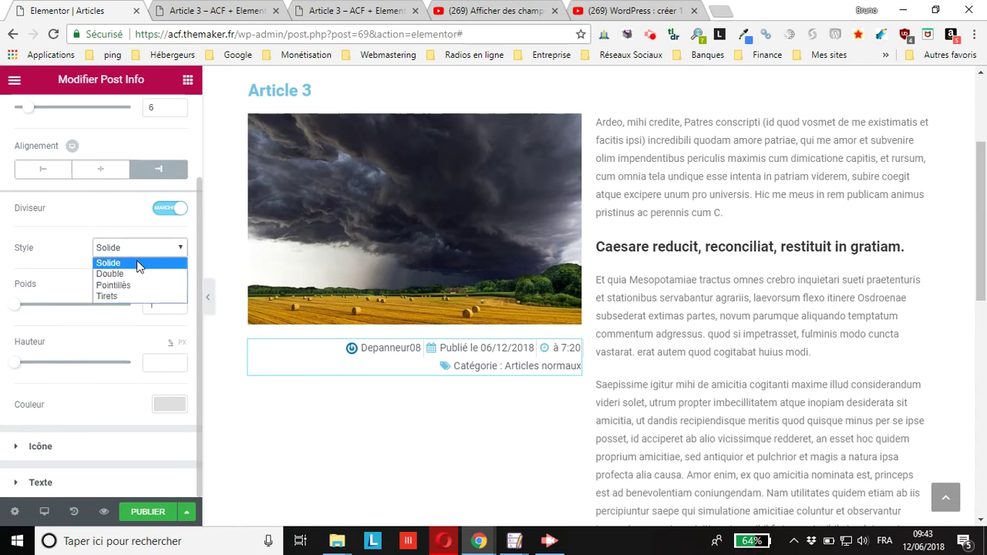
pyautogui.click(123, 274)
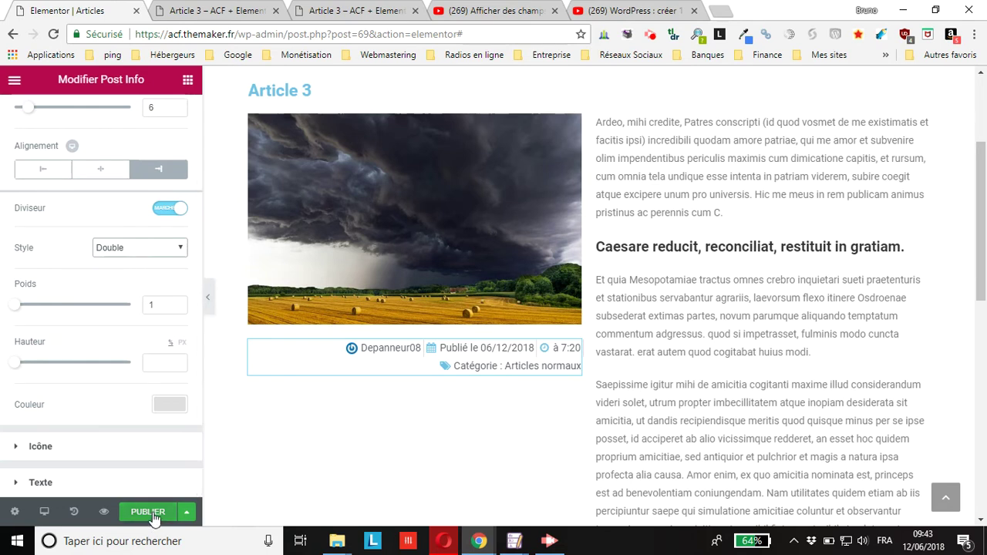
# - Launch the template's front-end preview and check the post info dividers beneath the article image
pyautogui.moveTo(106, 518)
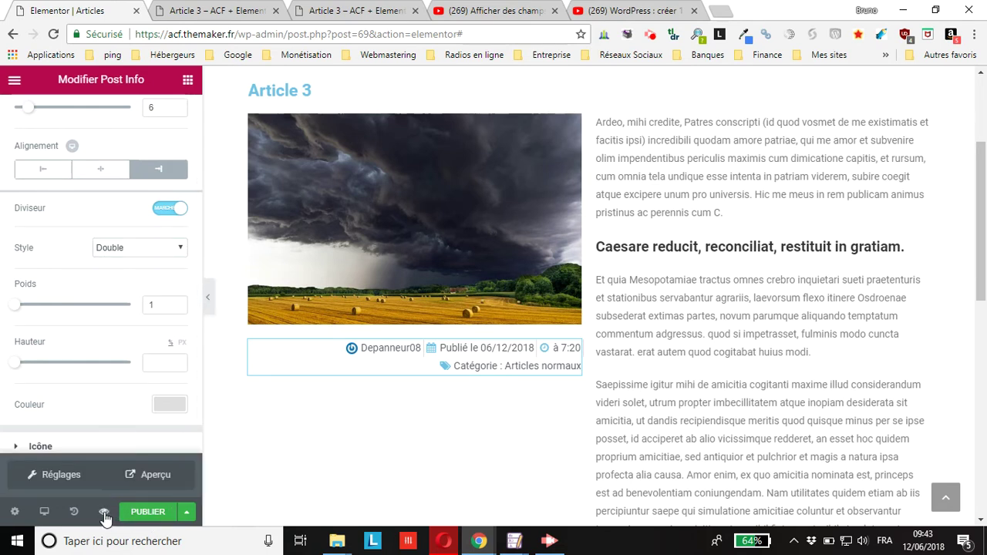
pyautogui.click(152, 473)
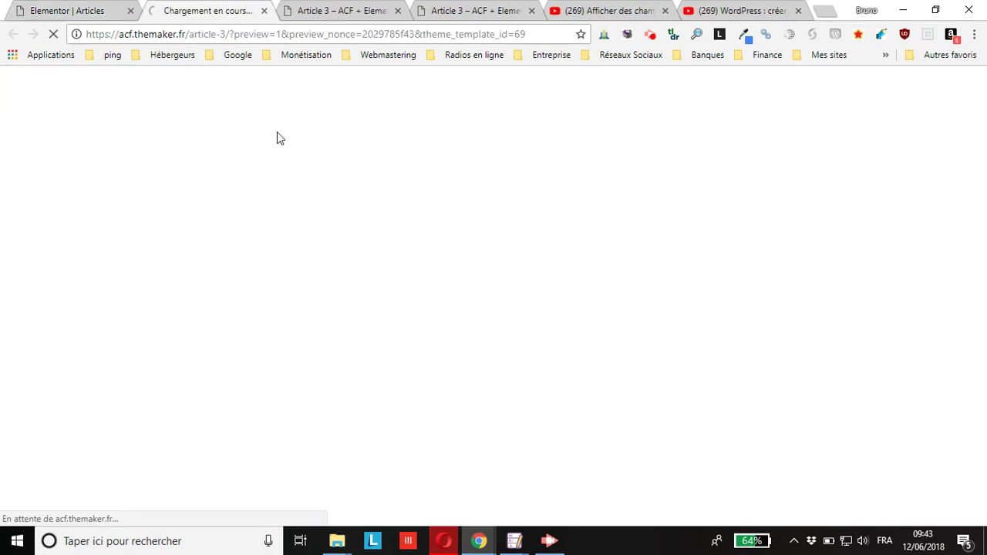
pyautogui.click(410, 10)
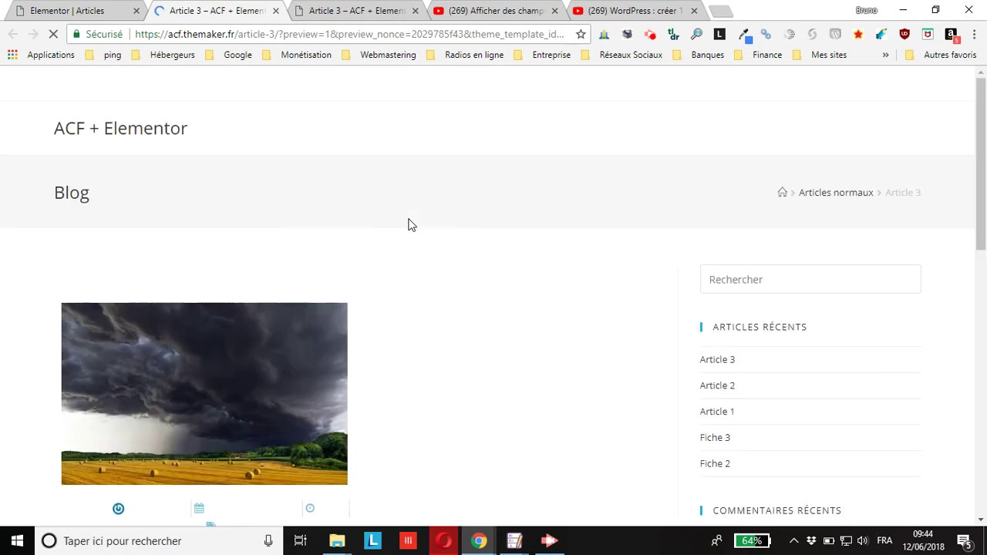
pyautogui.scroll(-5, 408, 223)
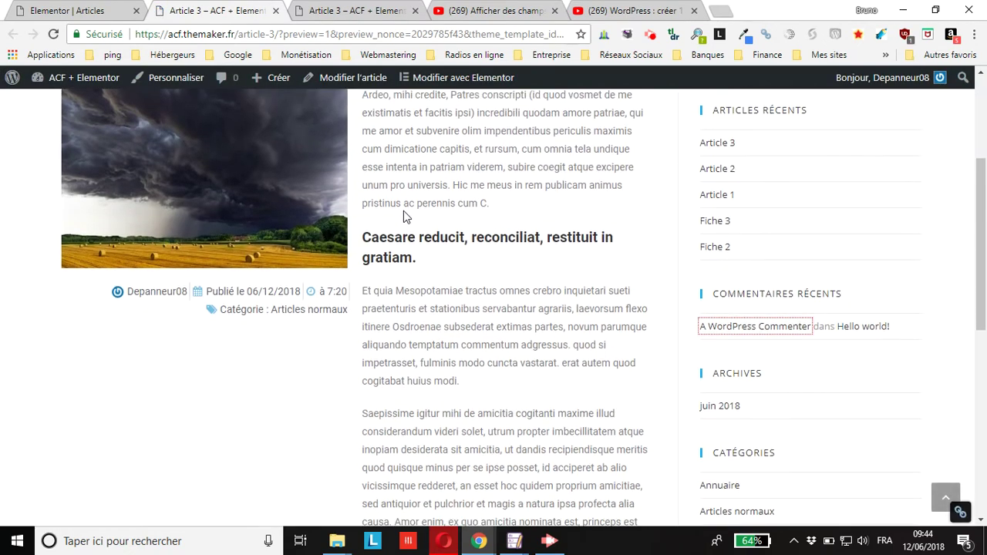
# - Back in the Elementor editor, try the Pointillés and Tirets styles for the Post Info divider
pyautogui.click(119, 11)
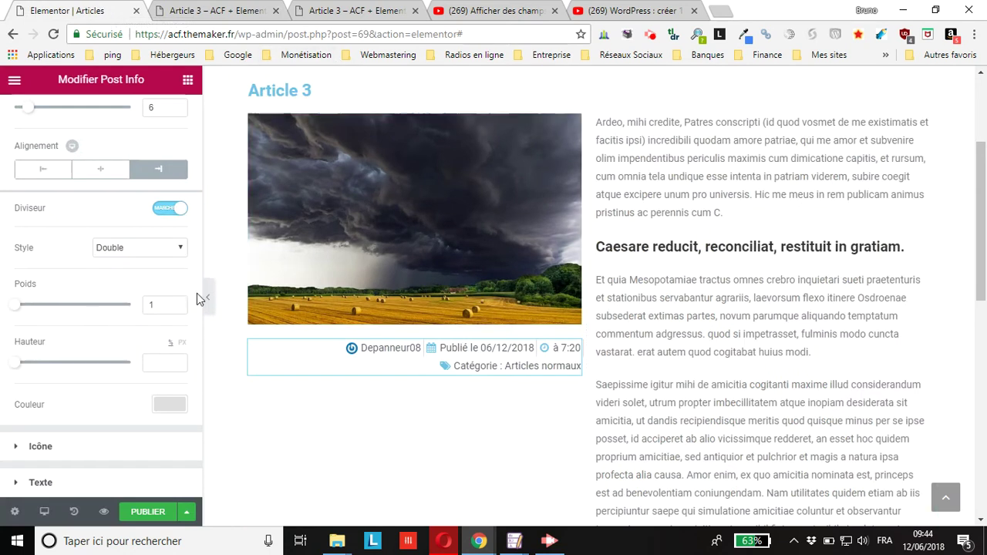
pyautogui.click(121, 253)
pyautogui.click(120, 287)
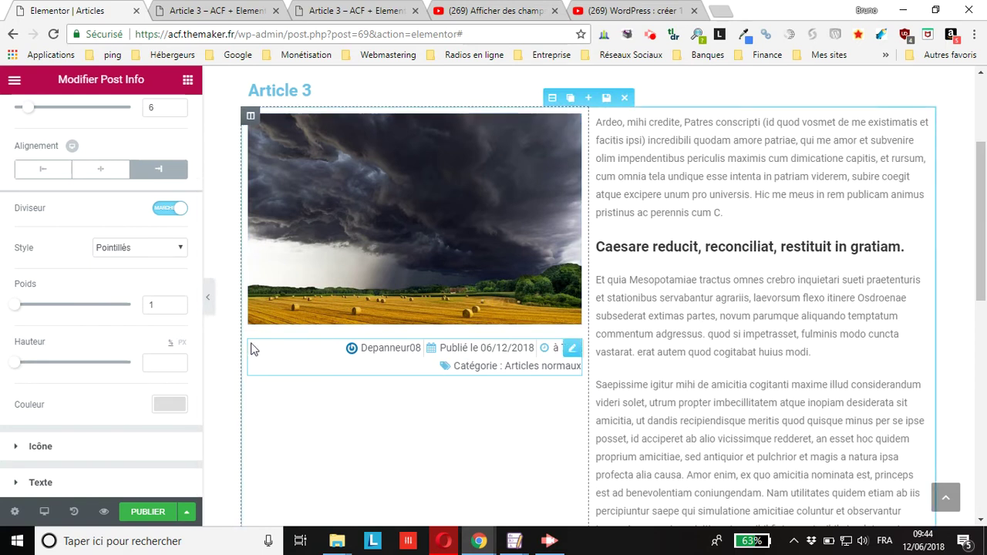
pyautogui.click(121, 251)
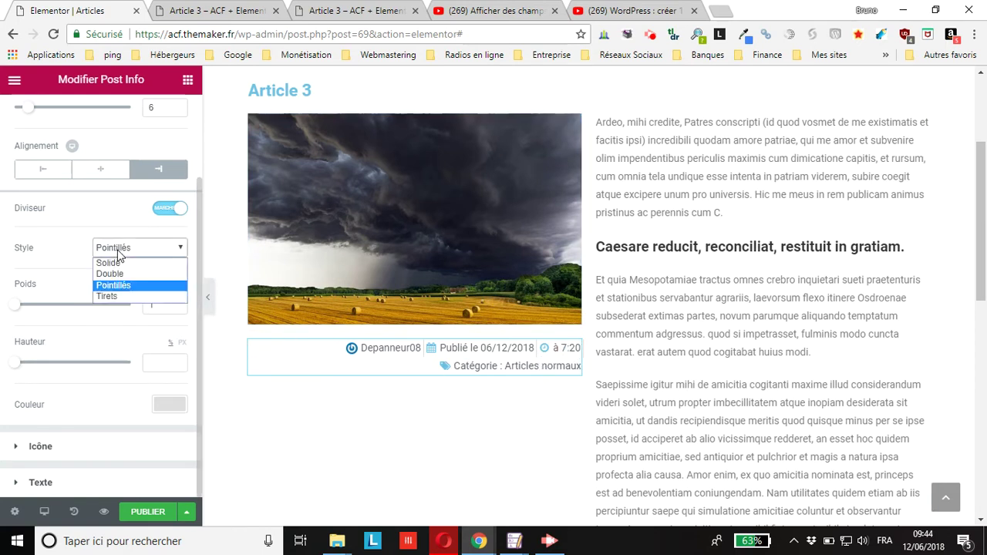
pyautogui.click(124, 297)
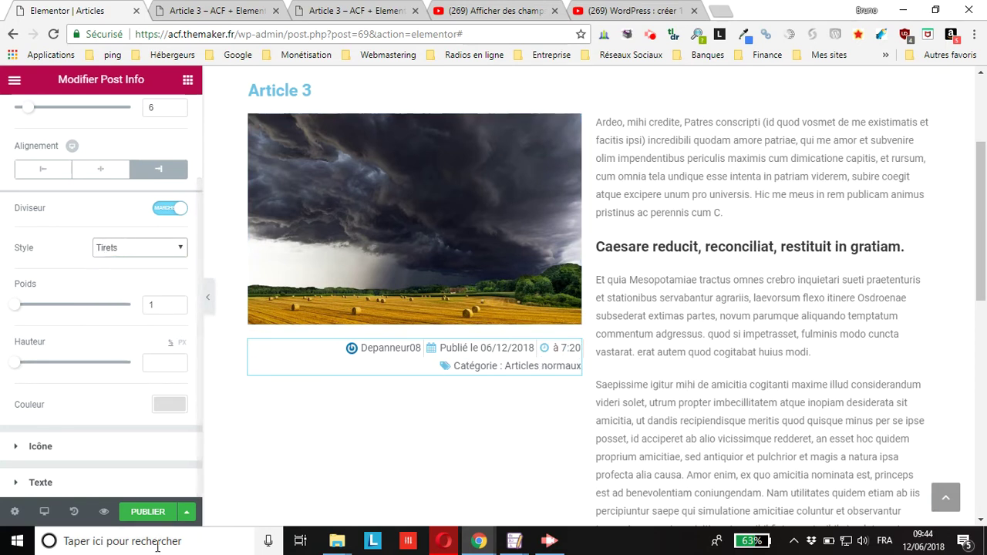
# - Save the template as a draft and reload the front-end preview to check the post info dividers
pyautogui.click(187, 512)
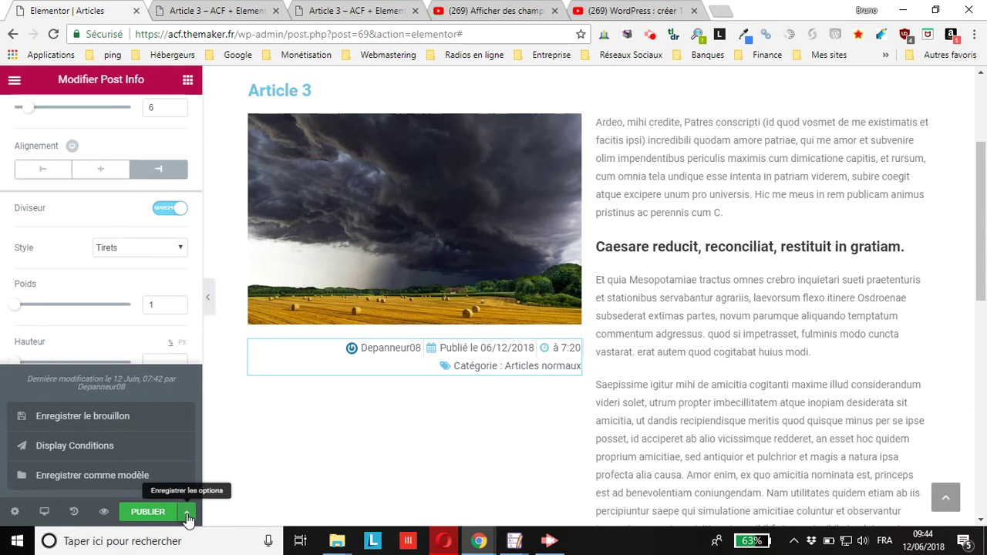
pyautogui.click(101, 424)
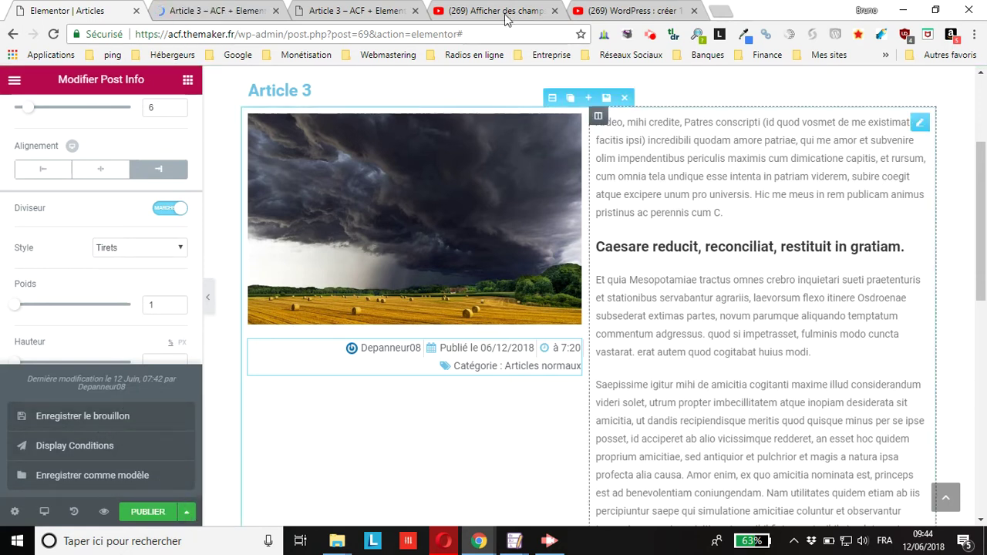
pyautogui.click(216, 11)
pyautogui.scroll(-4, 108, 155)
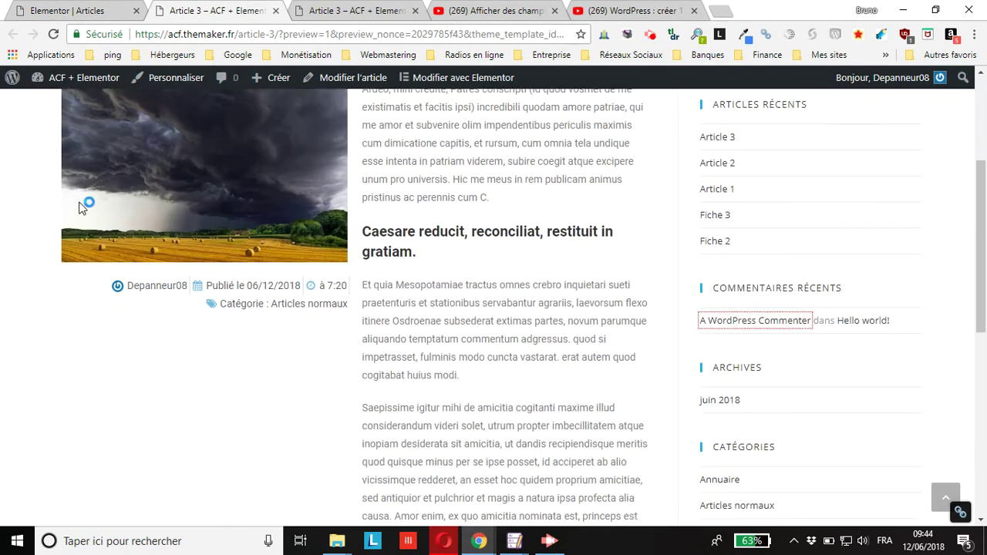
pyautogui.click(53, 36)
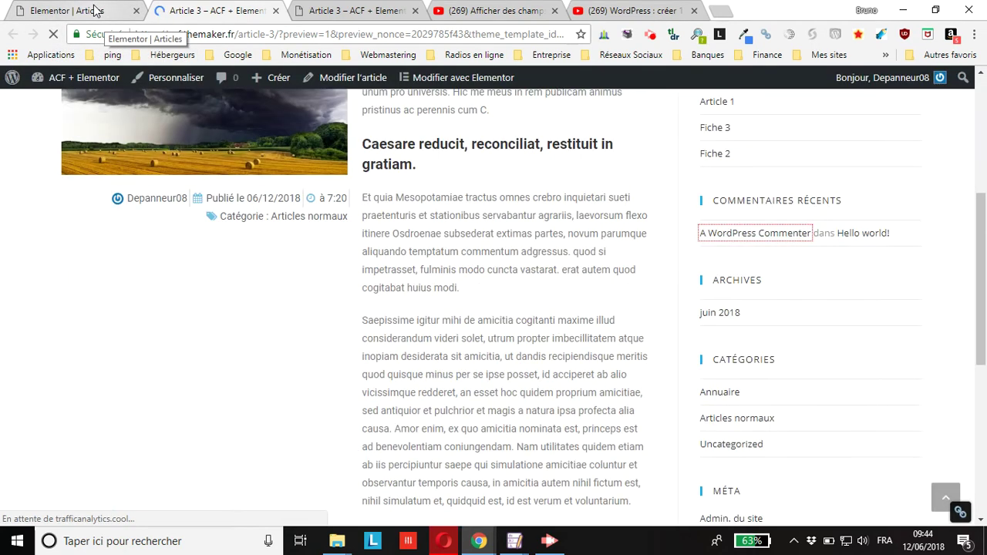
# - Return to the editor, try the green #61ce70 as the divider colour, and reset it to the default
pyautogui.click(82, 11)
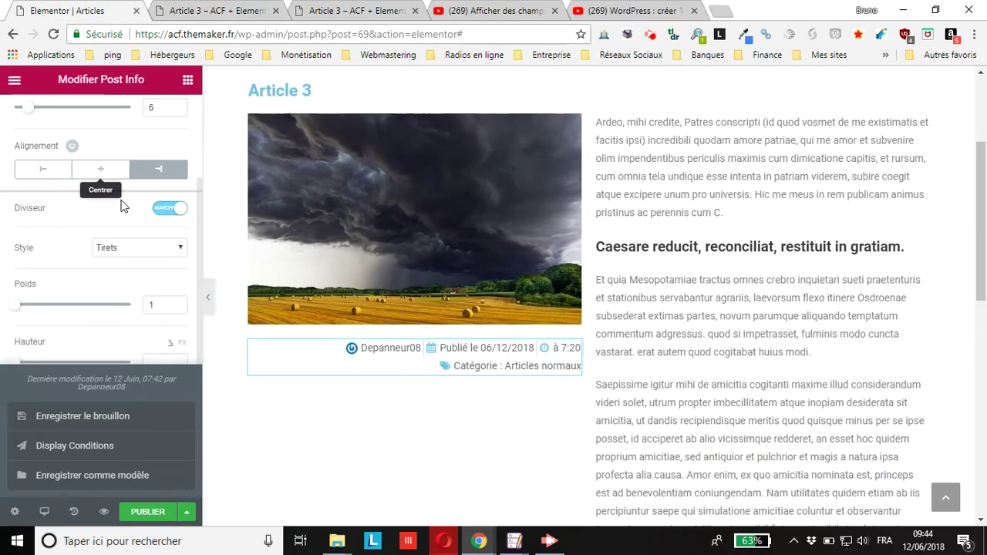
pyautogui.click(110, 282)
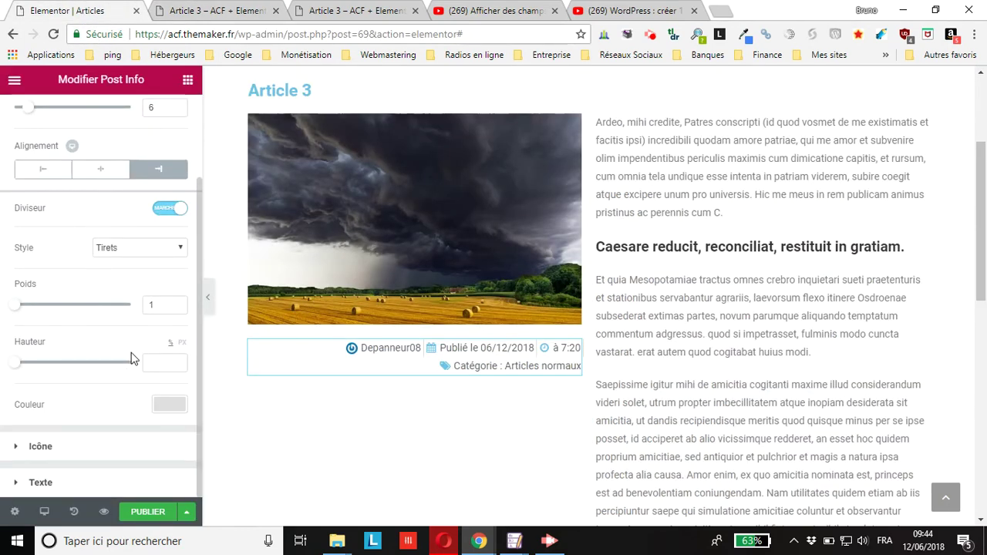
pyautogui.click(171, 406)
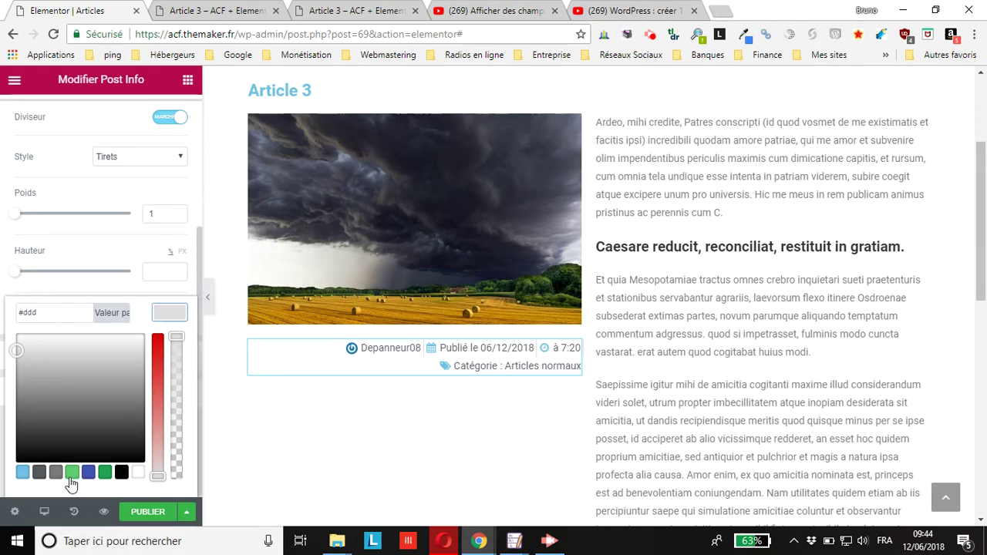
pyautogui.click(72, 474)
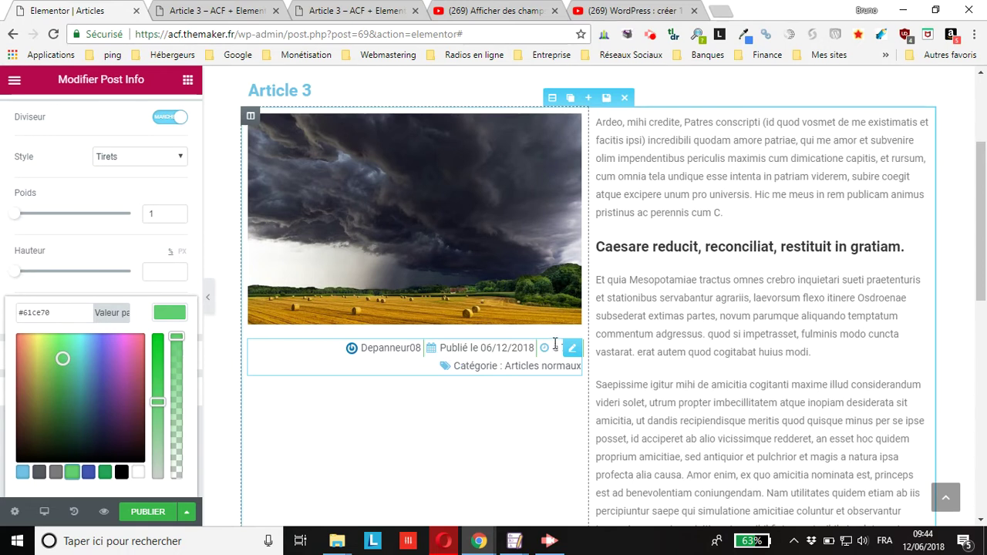
pyautogui.click(103, 312)
pyautogui.click(116, 290)
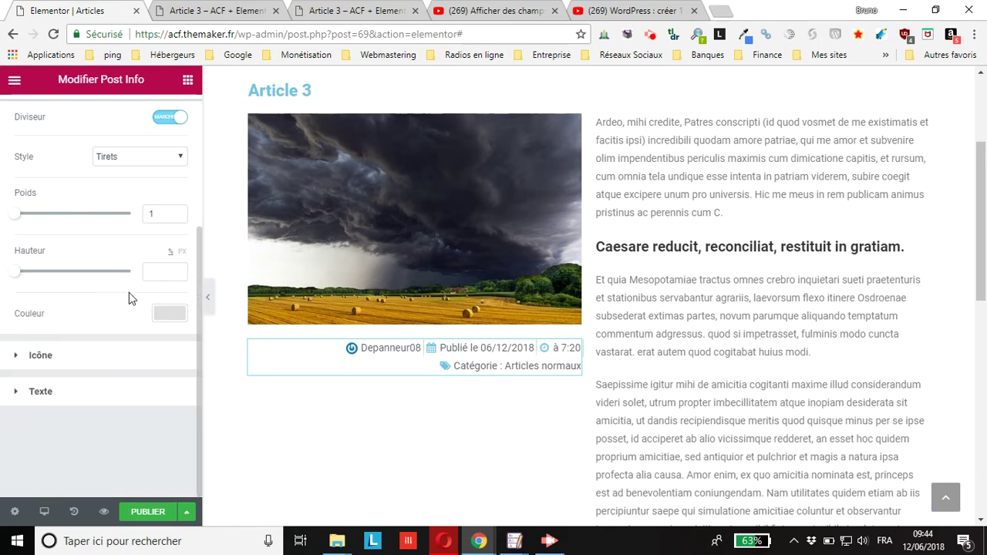
# - Set the Post Info divider's weight to 11 and its height to 24
pyautogui.scroll(1, 19, 277)
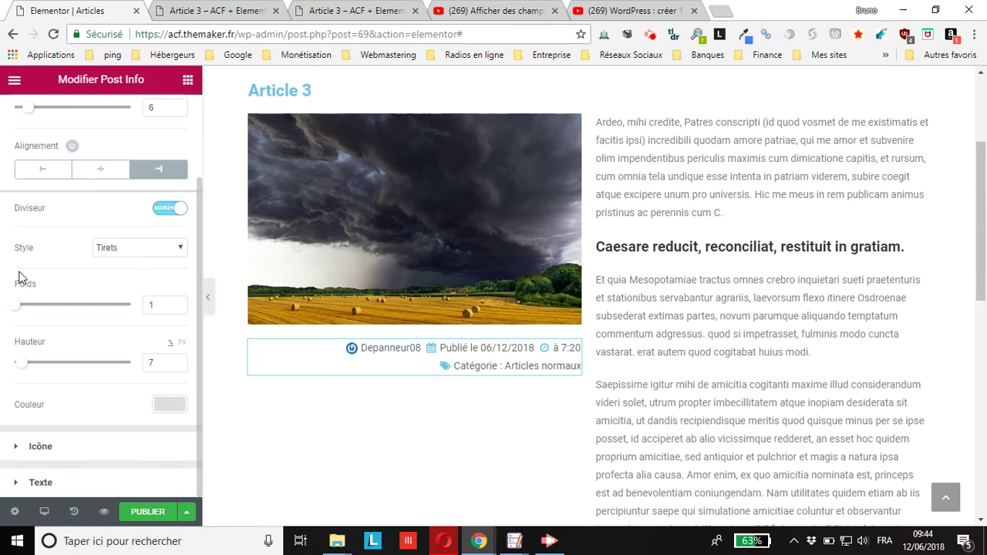
pyautogui.moveTo(29, 278); pyautogui.dragTo(77, 302)
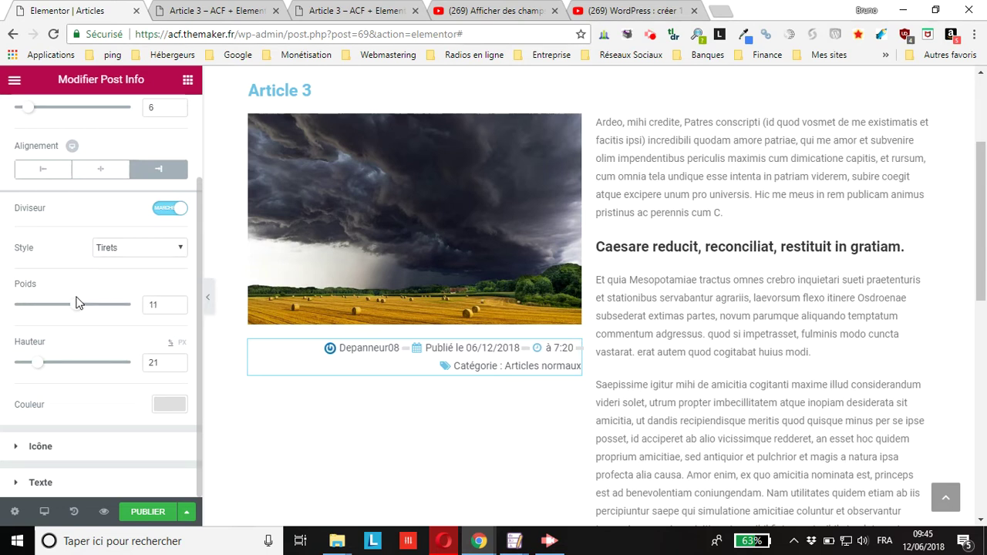
pyautogui.moveTo(39, 368); pyautogui.dragTo(73, 369)
pyautogui.moveTo(73, 363); pyautogui.dragTo(41, 363)
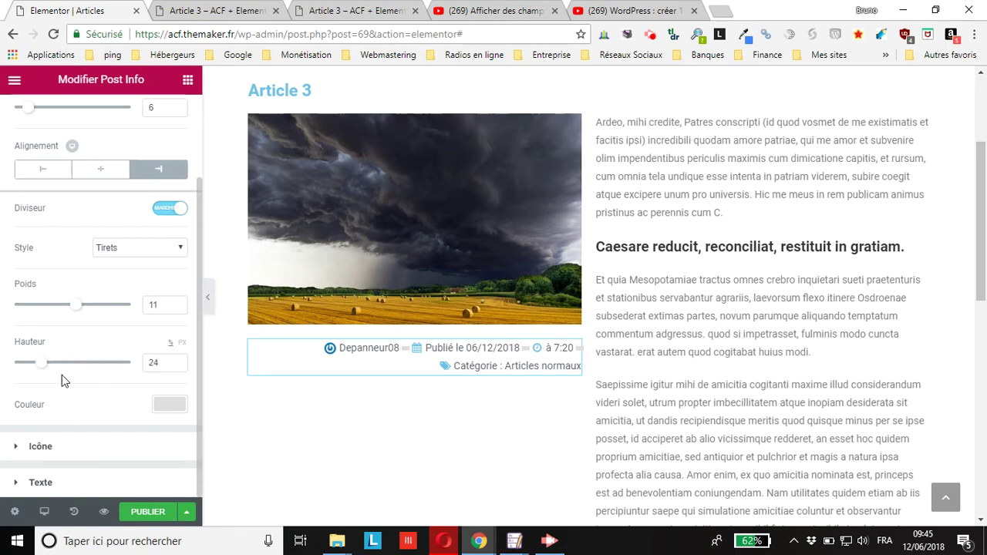
# - Set the Post Info divider's colour to the blue #4054b2
pyautogui.click(169, 406)
pyautogui.scroll(-3, 85, 399)
pyautogui.scroll(-1, 93, 432)
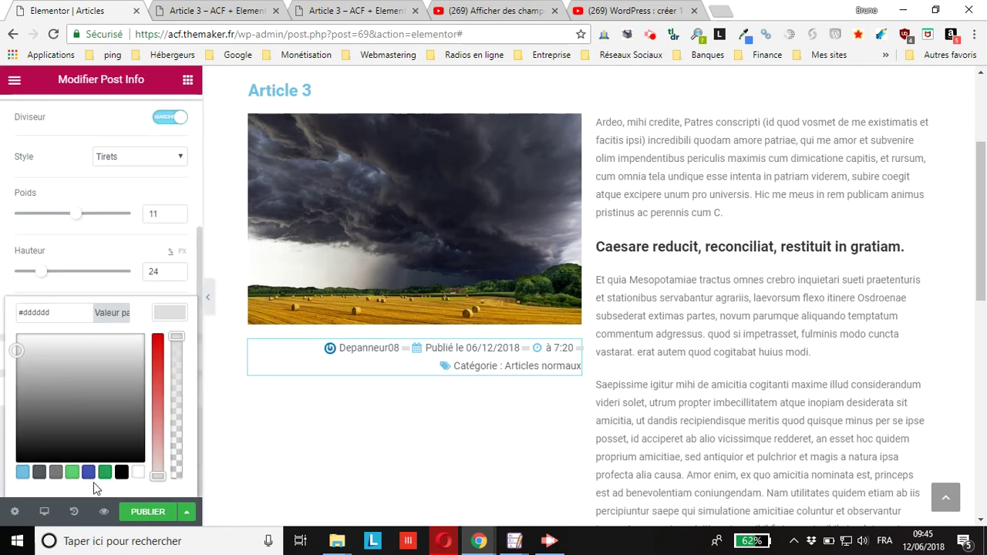
pyautogui.click(87, 473)
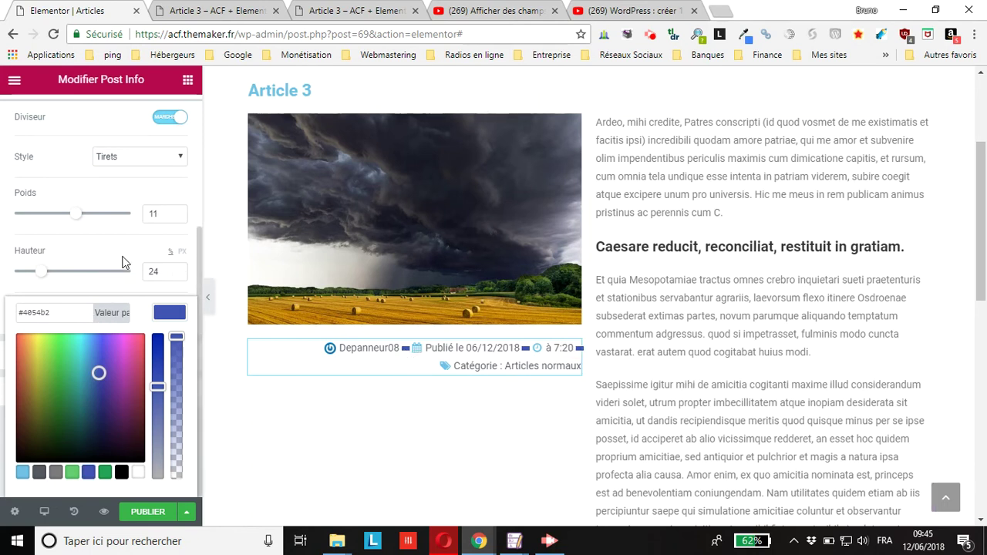
pyautogui.click(94, 231)
# - Change the Post Info divider's style to Solide and set its weight to 8
pyautogui.click(132, 157)
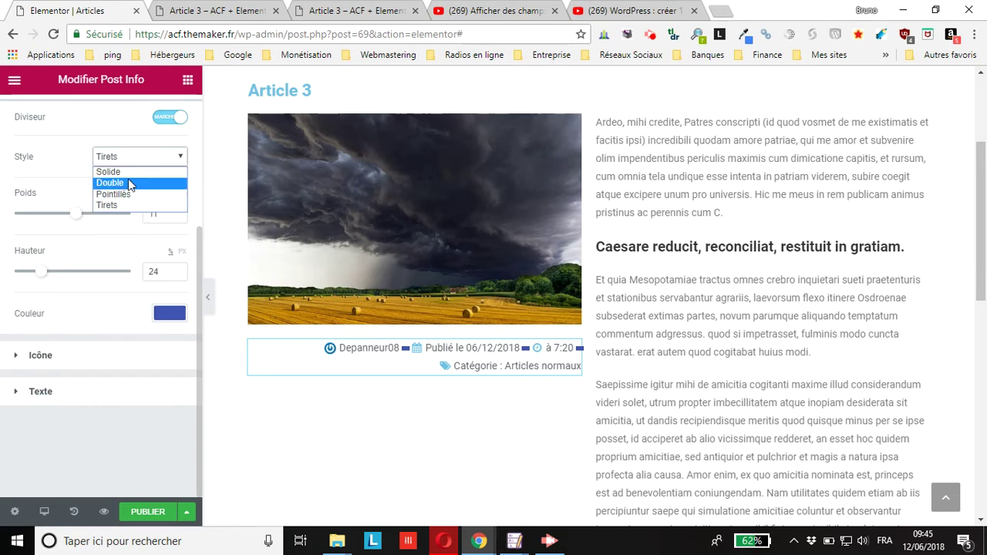
pyautogui.click(126, 172)
pyautogui.scroll(1, 123, 176)
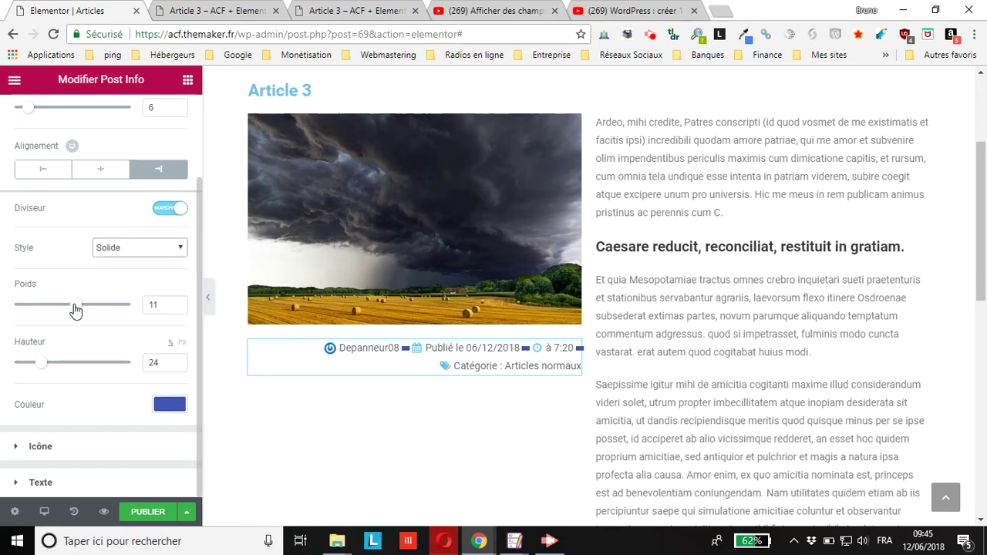
pyautogui.moveTo(74, 310); pyautogui.dragTo(59, 310)
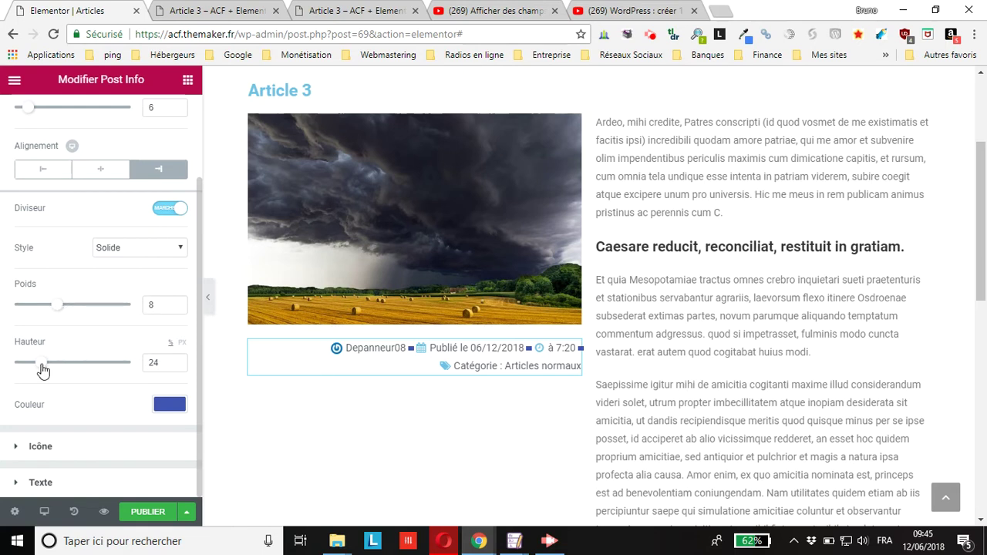
# - Set the Post Info divider's height to 18 and save the template as a draft without publishing it
pyautogui.moveTo(40, 369); pyautogui.dragTo(34, 369)
pyautogui.click(133, 514)
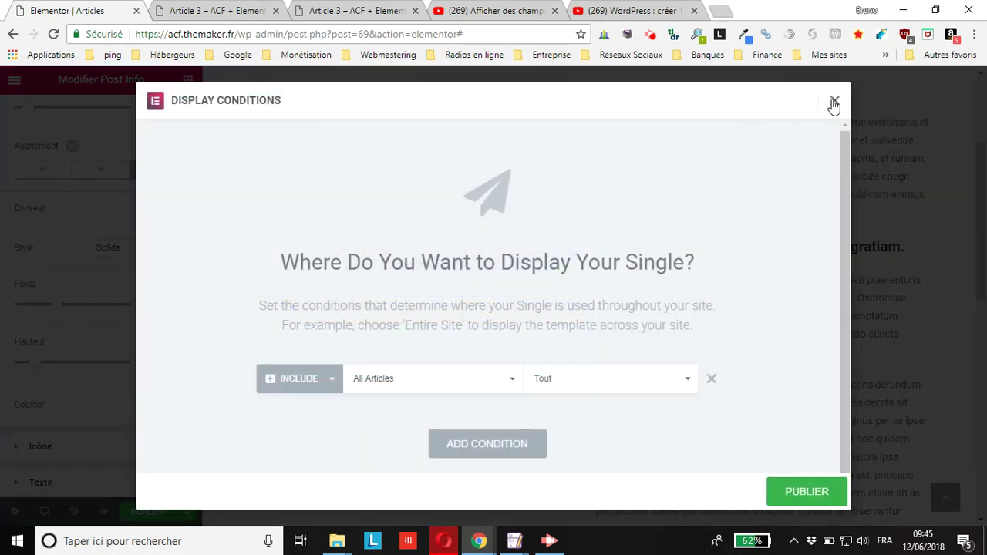
pyautogui.click(834, 100)
pyautogui.click(185, 512)
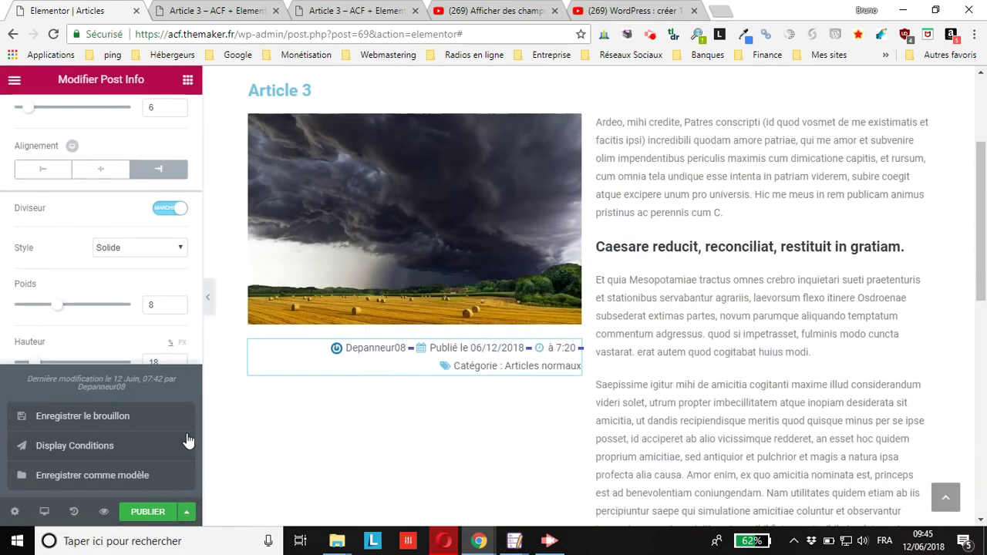
pyautogui.click(93, 425)
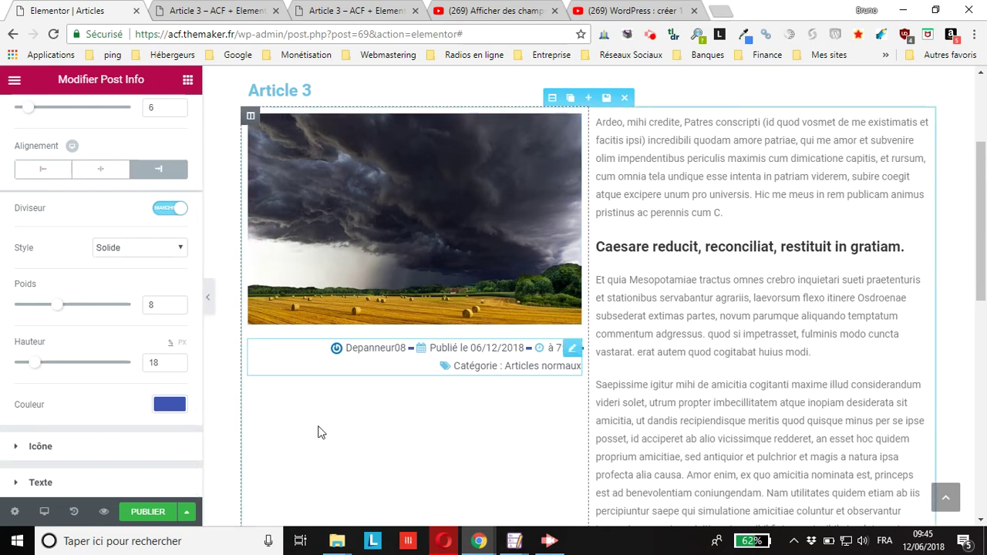
# - Set the Post Info icon colour to the green #61ce70
pyautogui.click(40, 447)
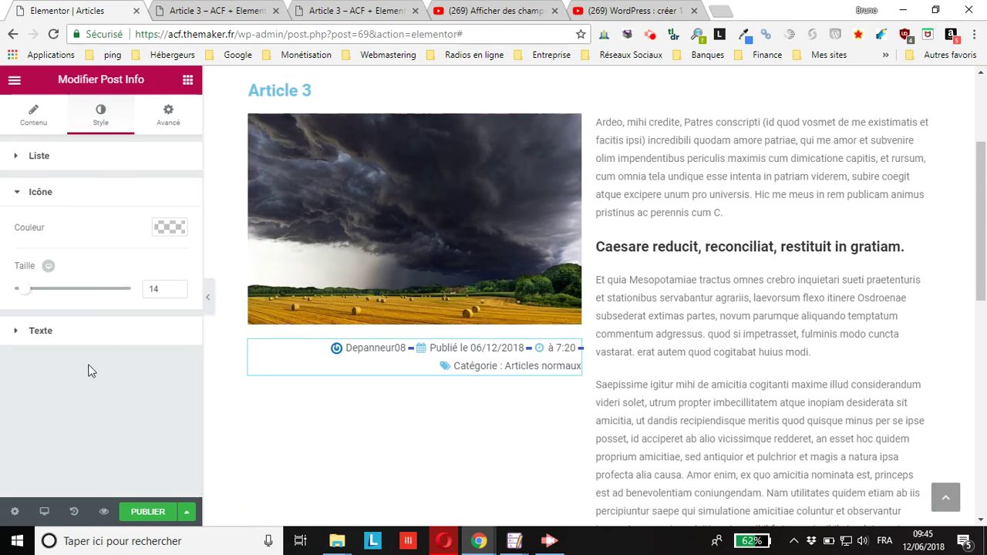
pyautogui.click(169, 229)
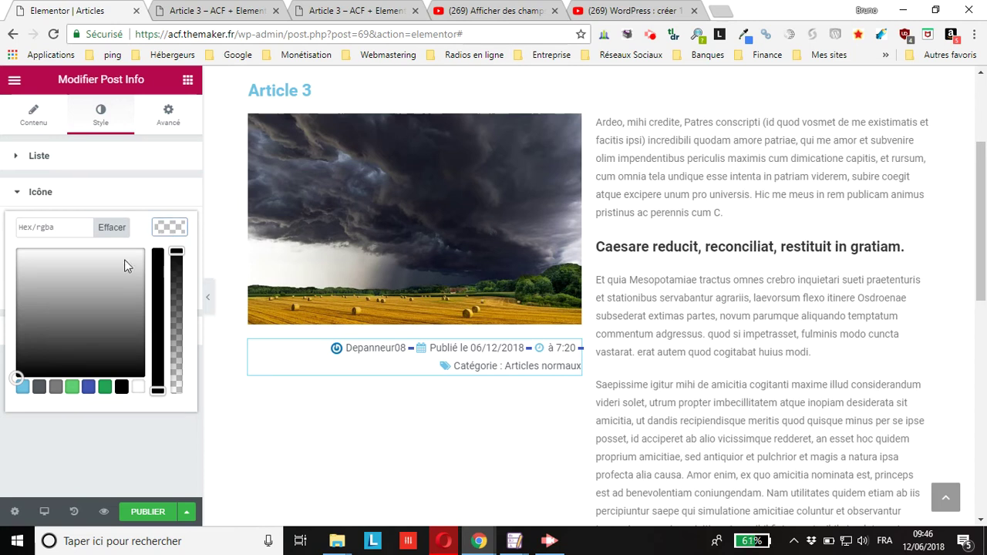
pyautogui.click(72, 387)
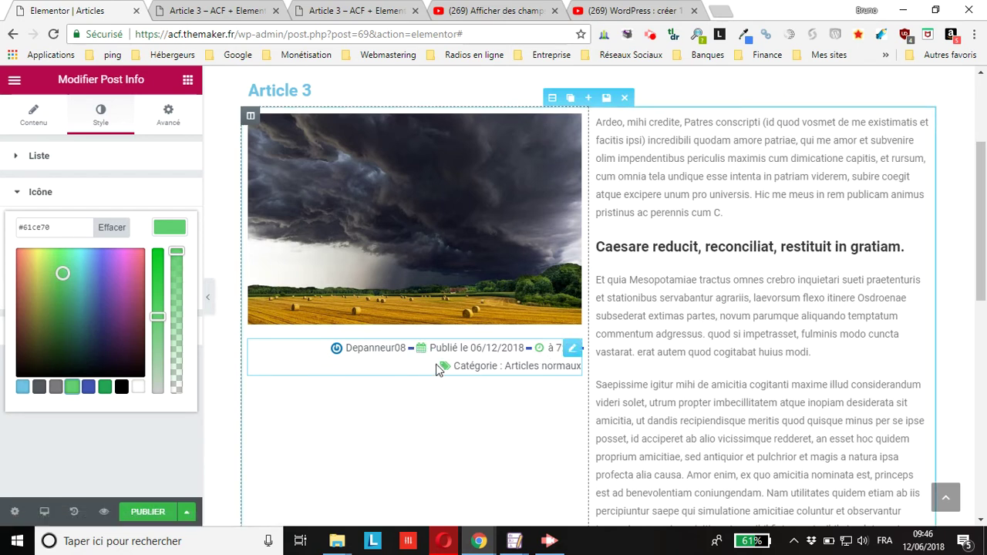
pyautogui.click(111, 193)
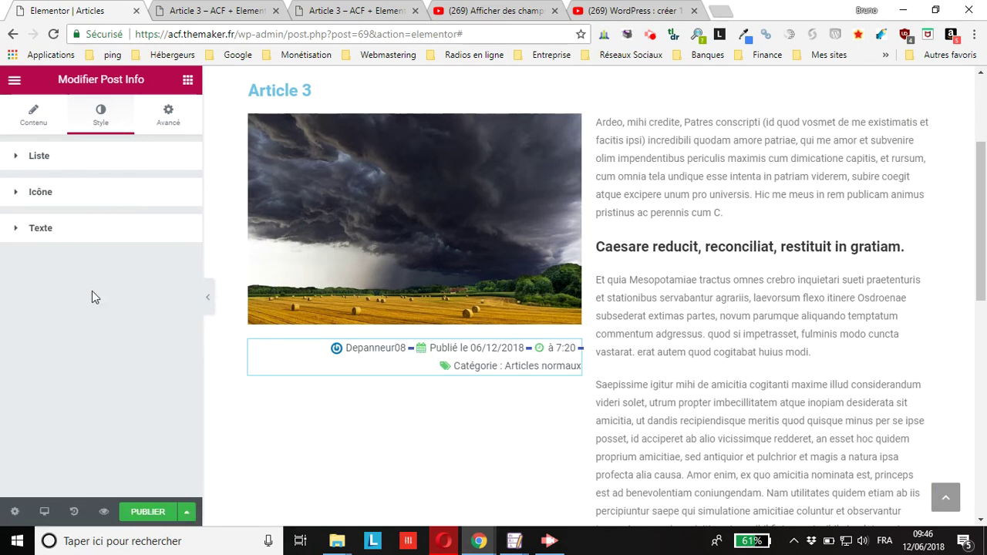
# - Try larger Post Info icon sizes of 33 and 30, and return the size to 14
pyautogui.click(43, 190)
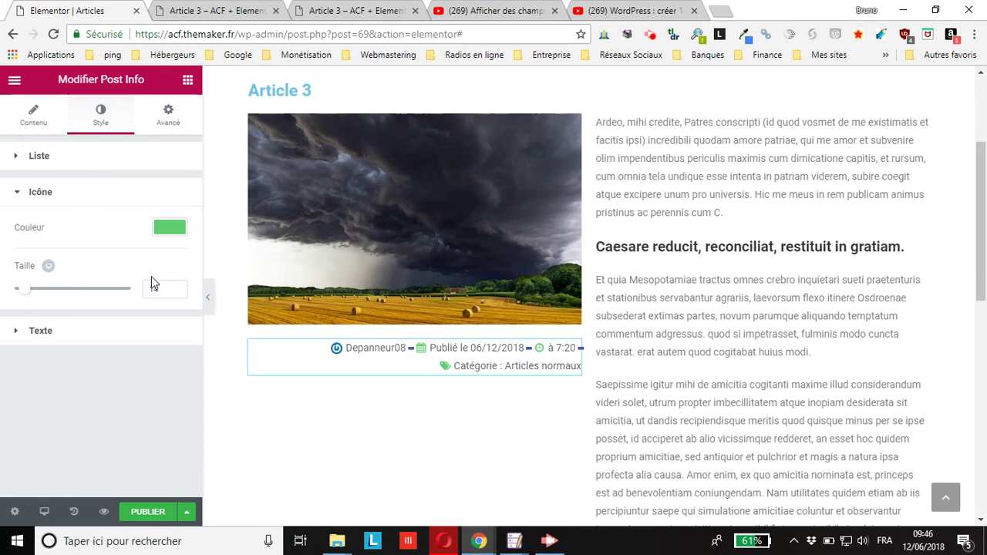
pyautogui.moveTo(23, 300); pyautogui.dragTo(48, 299)
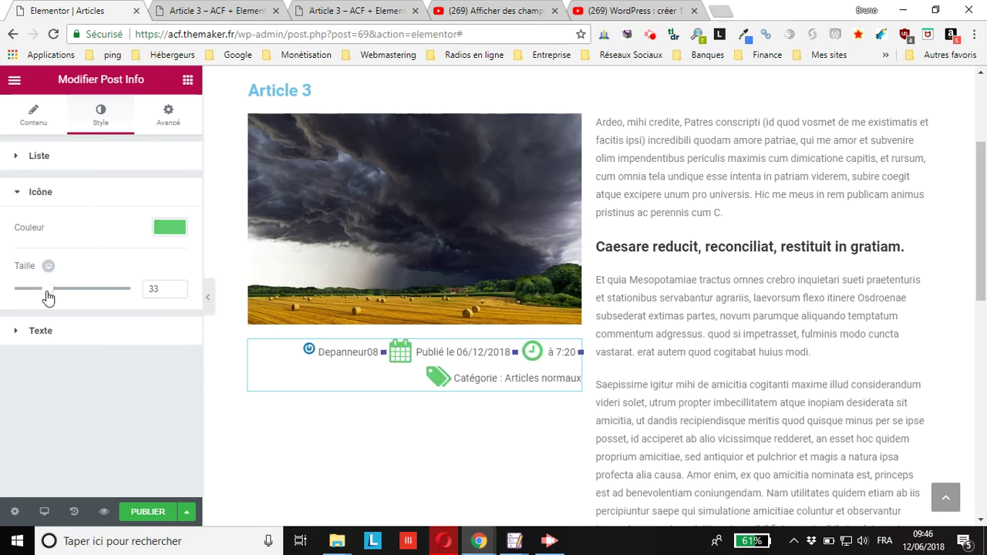
pyautogui.click(176, 293)
pyautogui.click(176, 294)
pyautogui.click(177, 295)
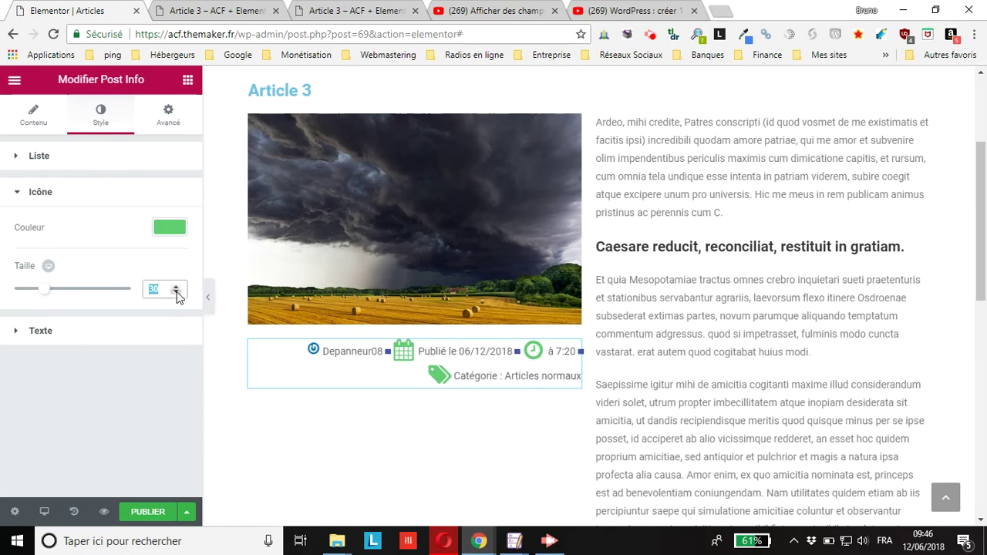
pyautogui.click(176, 296)
pyautogui.write('14')
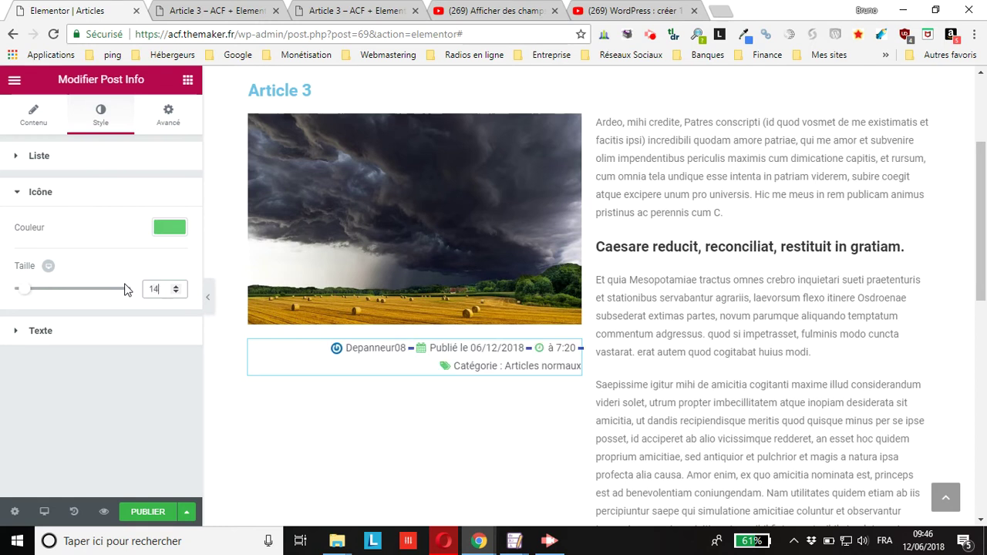
# - Set the Post Info text colour to the light blue #6ec1e4, leaving the text indent empty
pyautogui.click(41, 339)
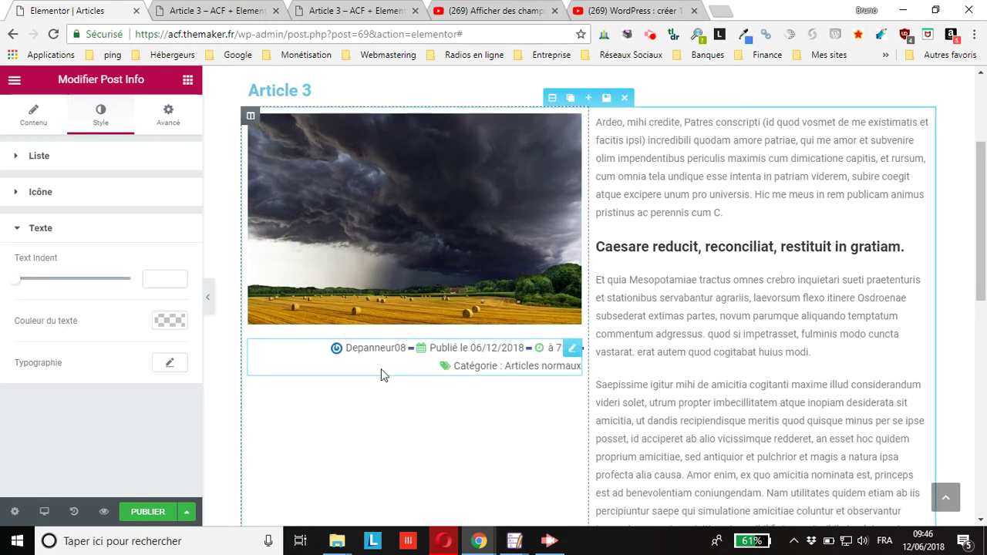
pyautogui.click(167, 279)
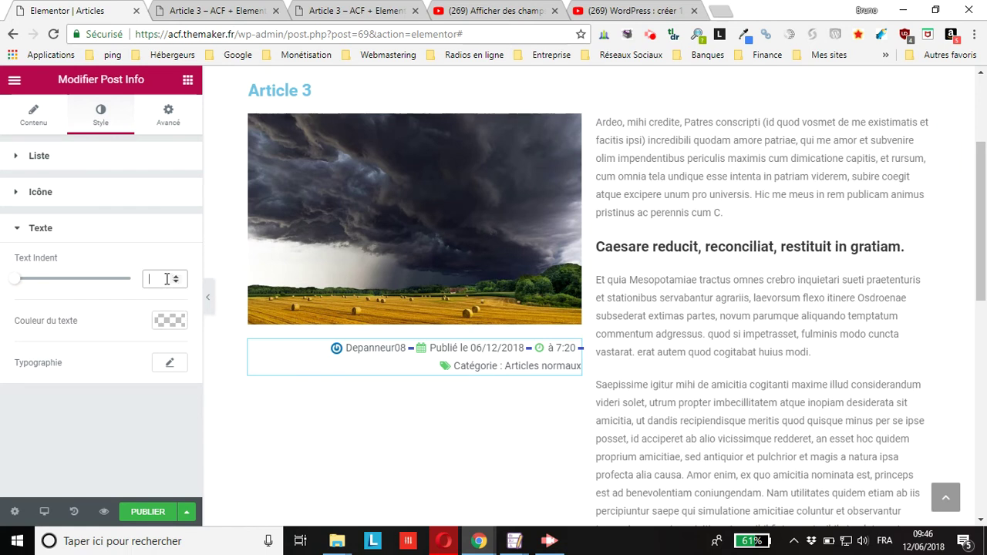
pyautogui.click(169, 321)
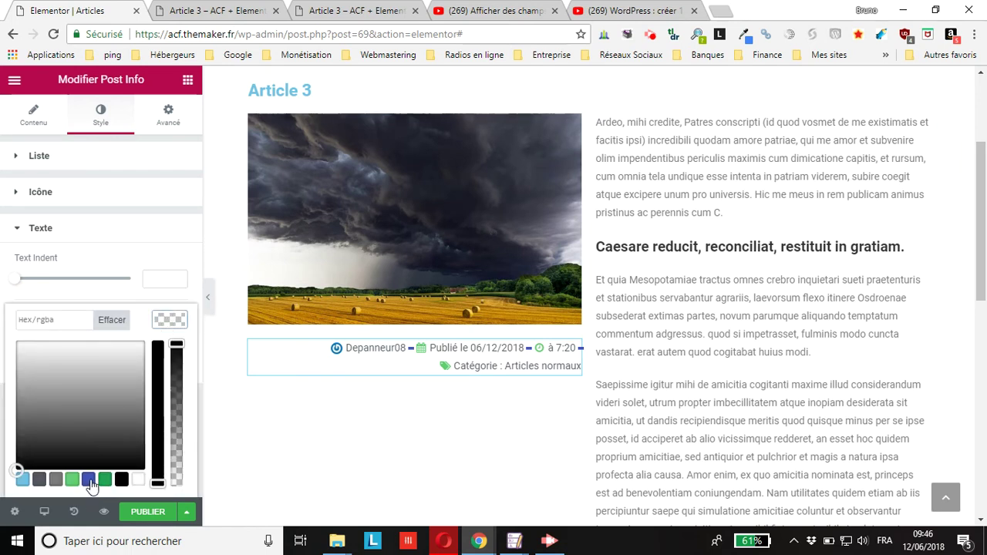
pyautogui.click(22, 480)
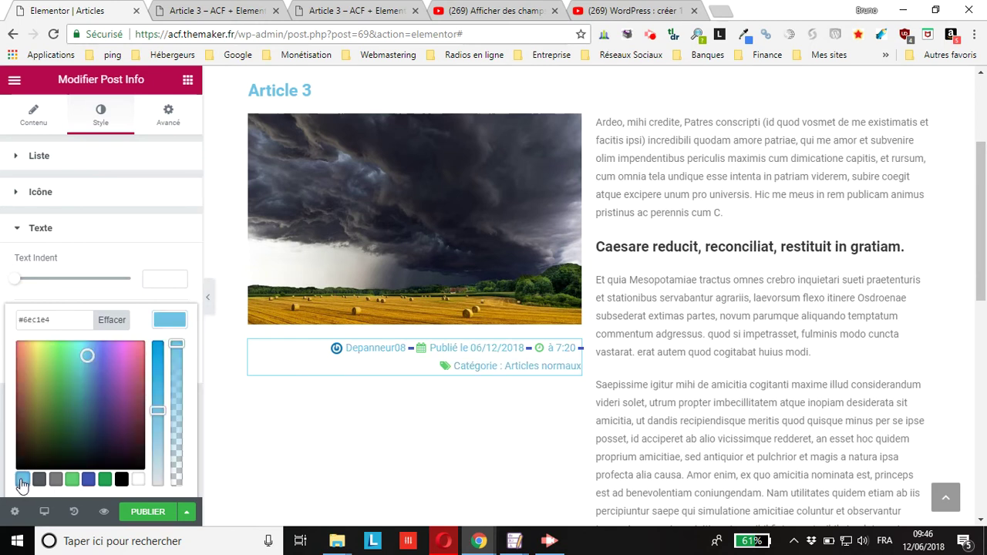
pyautogui.click(142, 246)
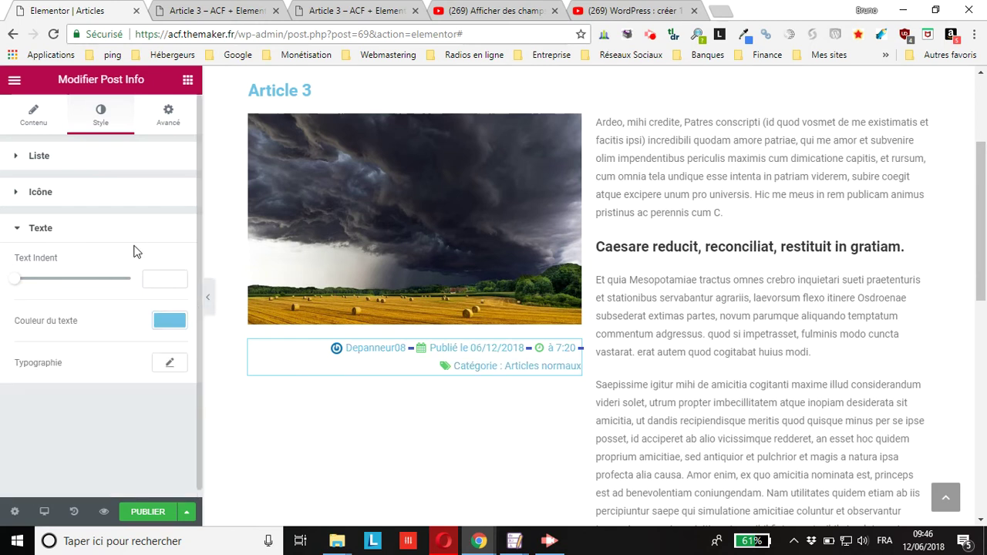
# - Review the typography options of the Post Info text and the rest of the template down to the footer
pyautogui.click(170, 363)
pyautogui.scroll(-2, 16, 406)
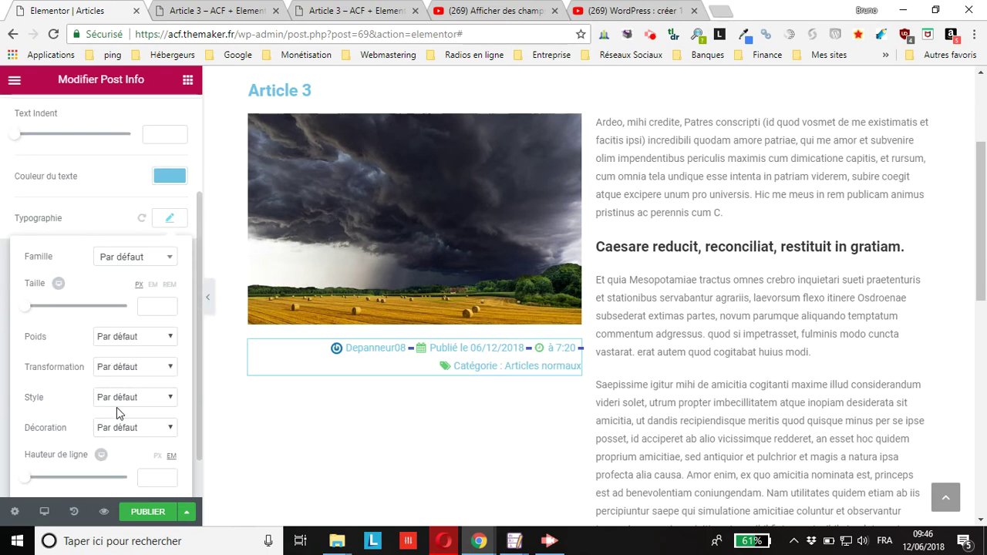
pyautogui.scroll(-1, 98, 463)
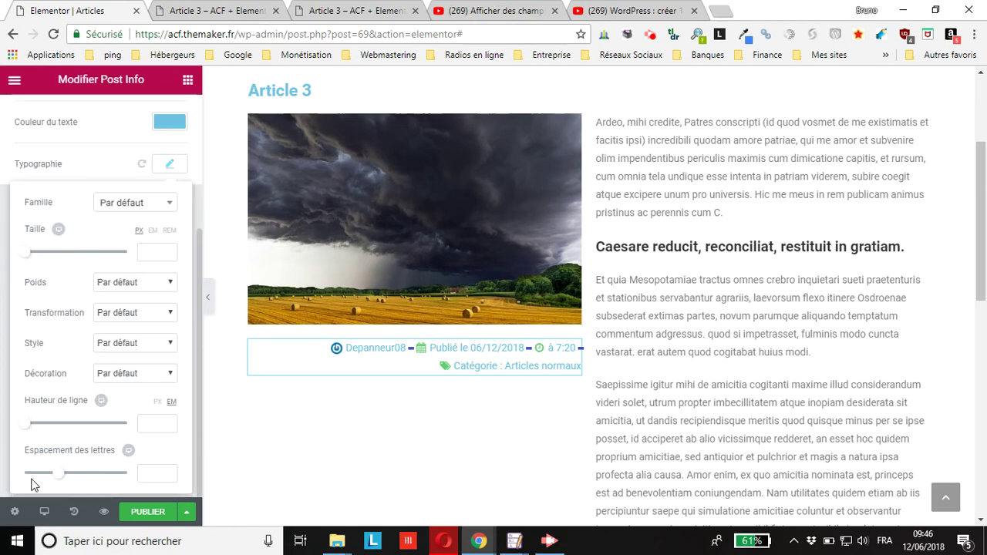
pyautogui.scroll(1, 68, 434)
pyautogui.scroll(-1, 65, 438)
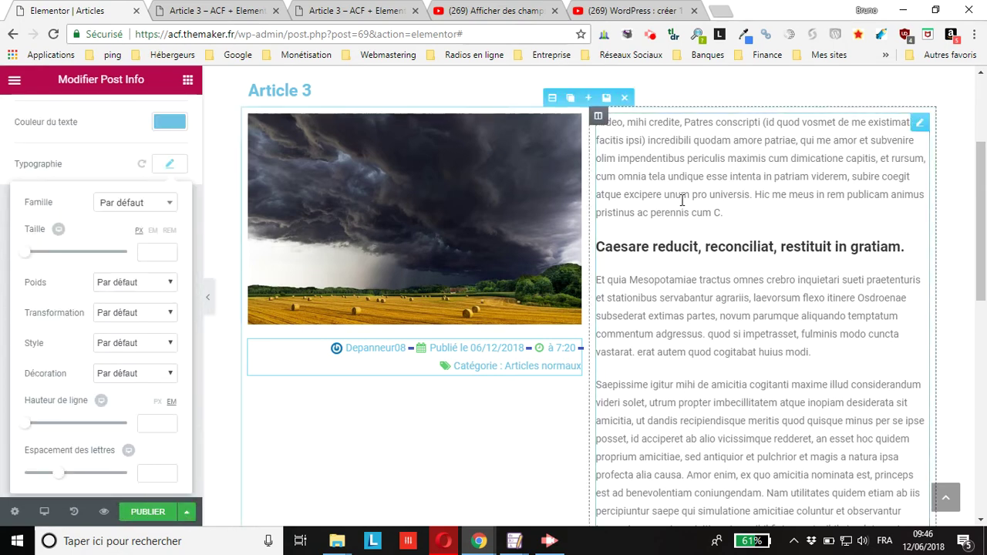
pyautogui.scroll(-5, 664, 260)
pyautogui.scroll(-2, 656, 258)
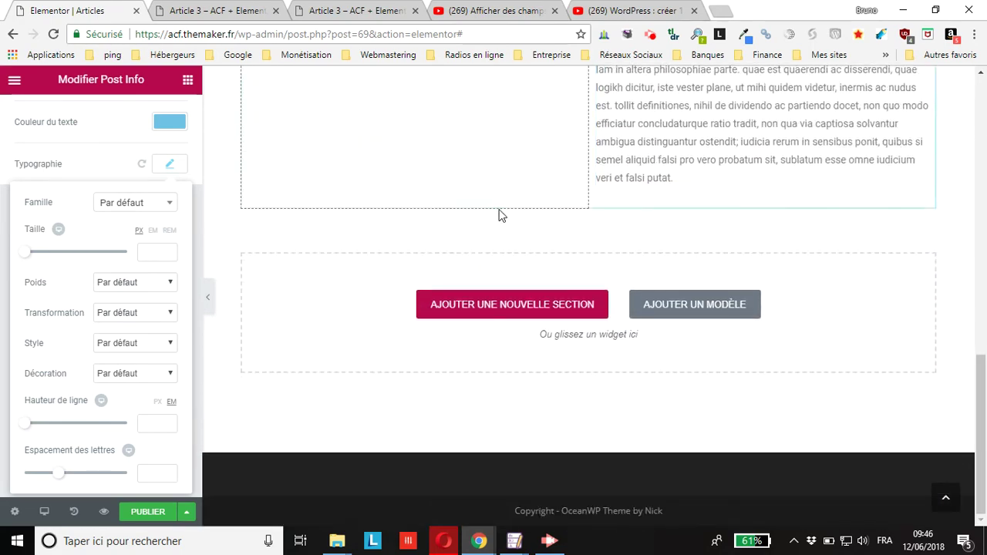
# - Publish the Single template with the display condition Include, In Catégorie, Articles normaux
pyautogui.click(148, 513)
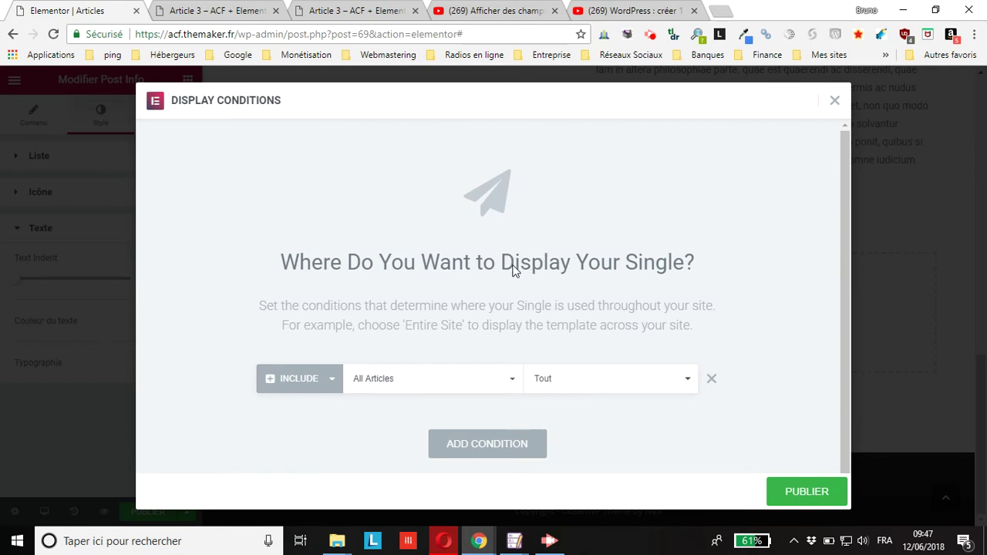
pyautogui.scroll(-1, 250, 297)
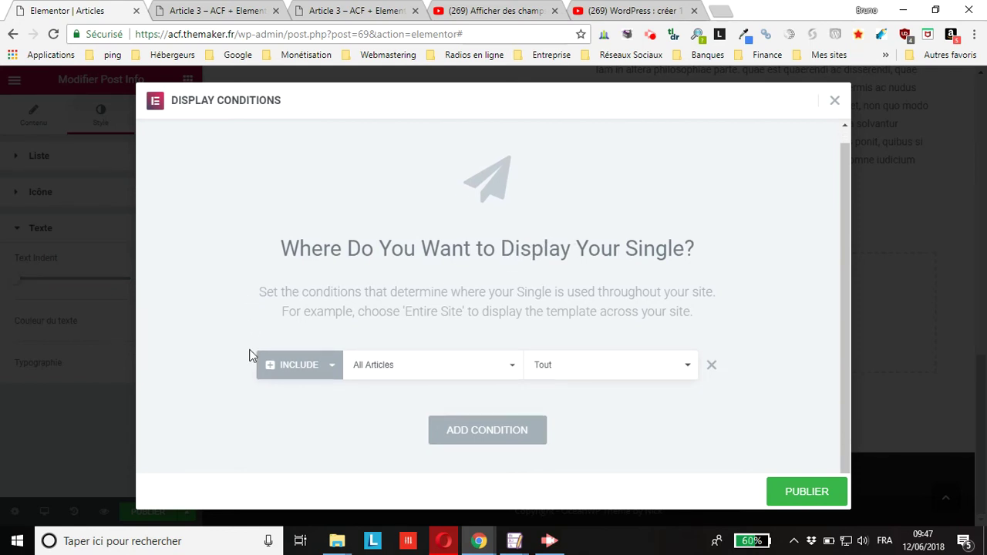
pyautogui.click(290, 371)
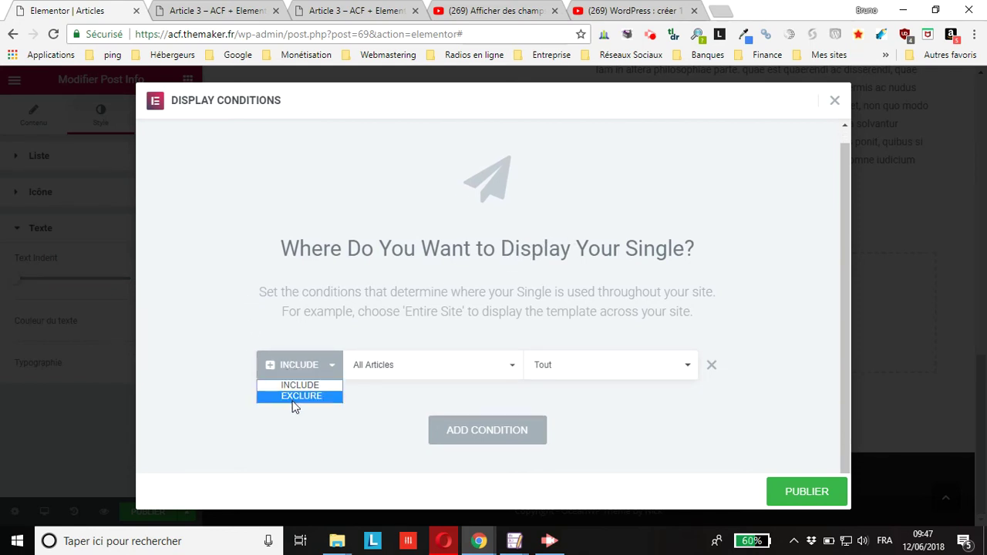
pyautogui.click(302, 385)
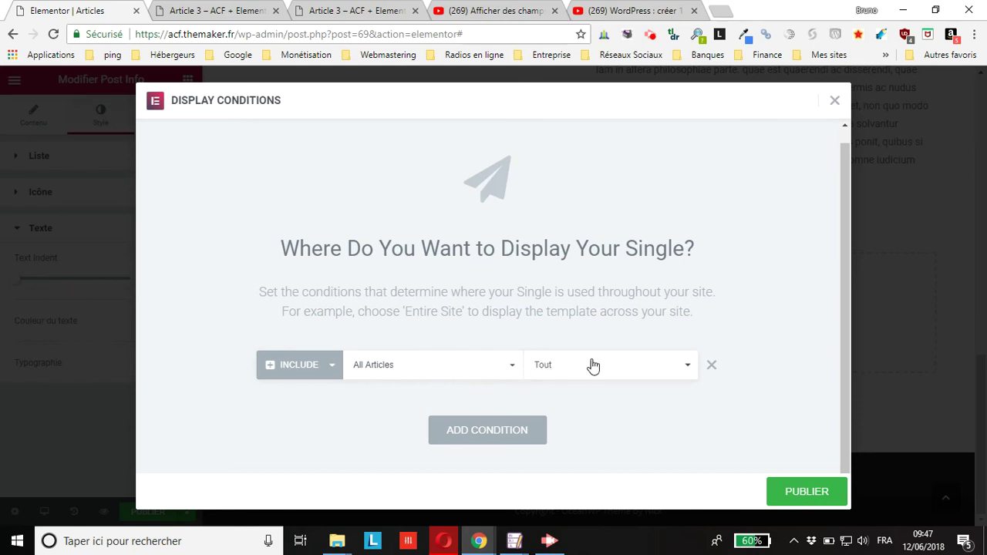
pyautogui.click(431, 372)
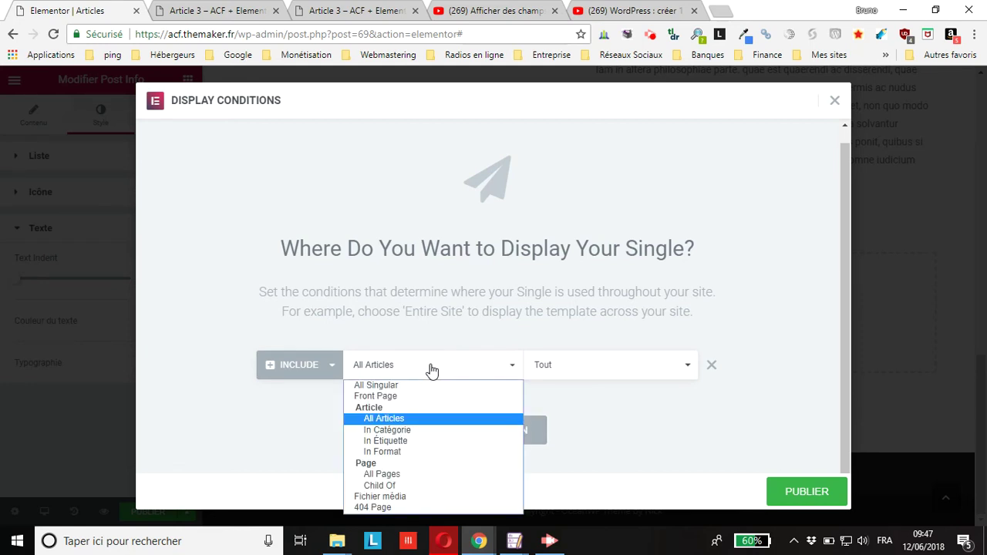
pyautogui.click(426, 429)
pyautogui.click(573, 370)
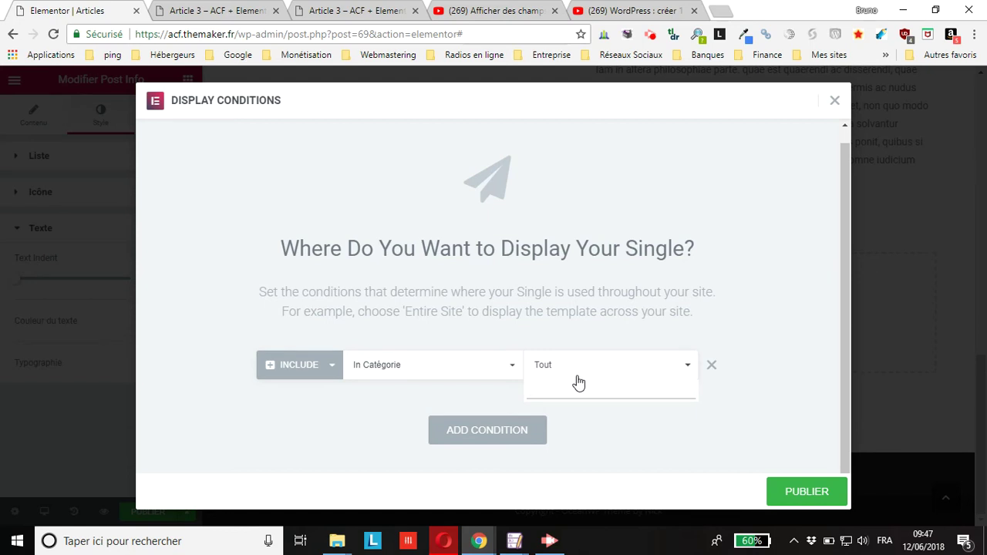
pyautogui.write('art')
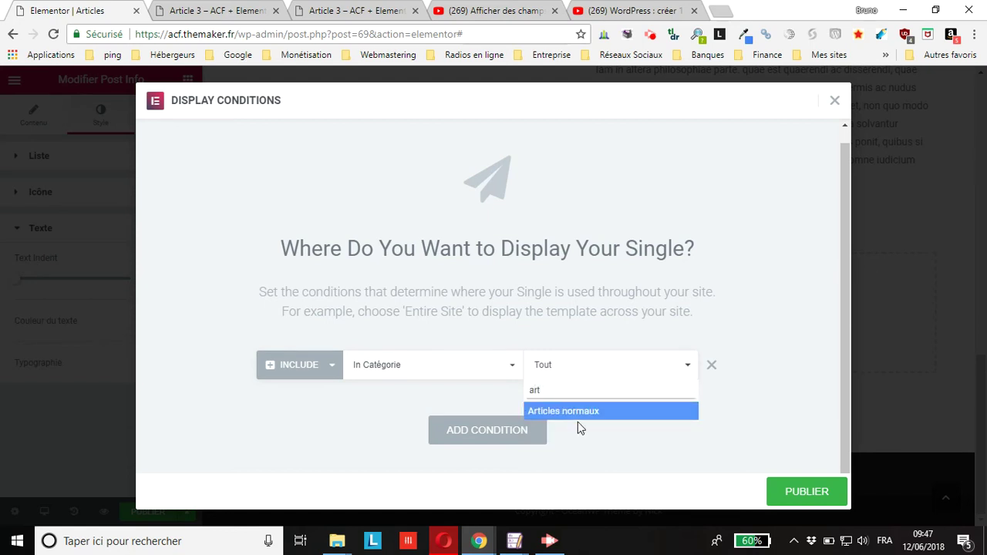
pyautogui.click(592, 417)
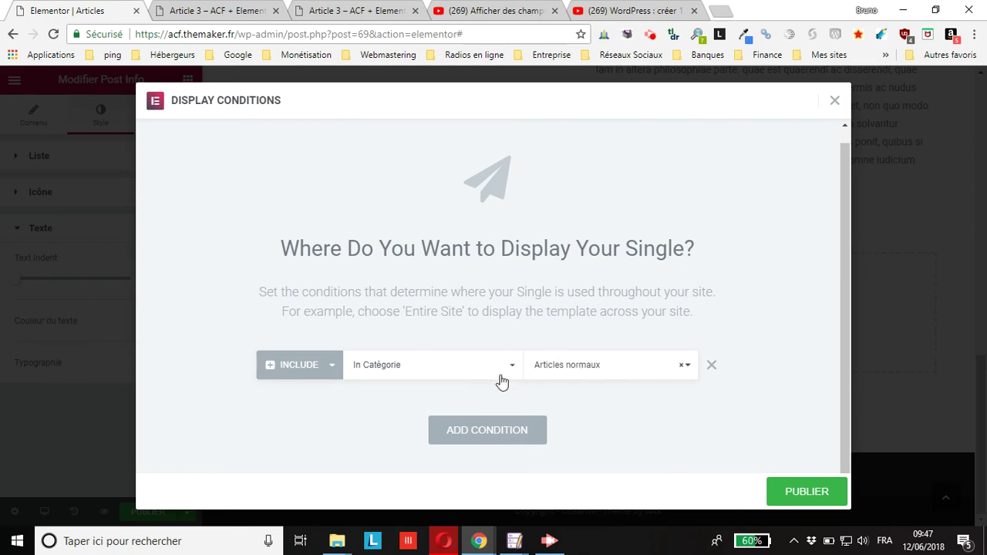
pyautogui.click(807, 492)
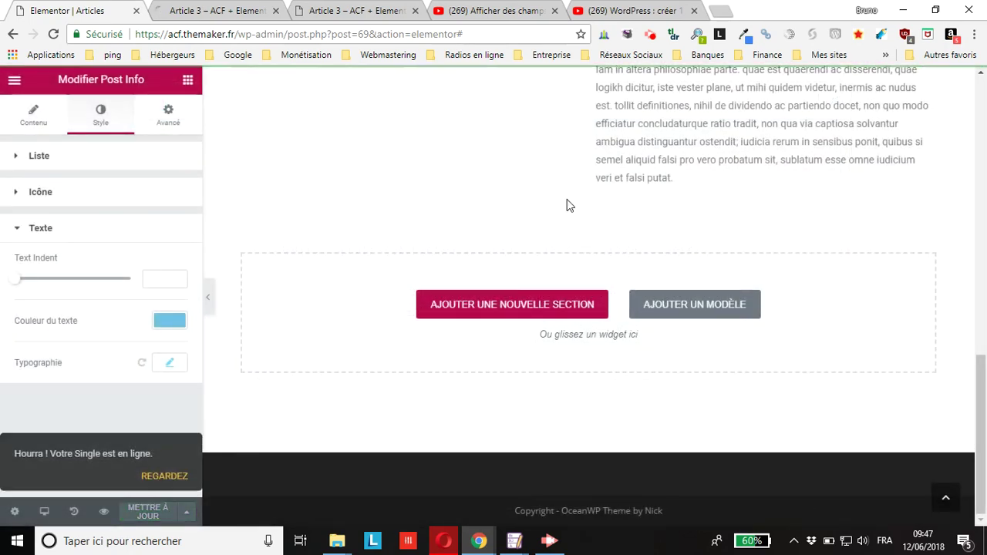
# - Switch to the live Article 3 page, open the site's home page from the ACF + Elementor title and look through it
pyautogui.click(318, 14)
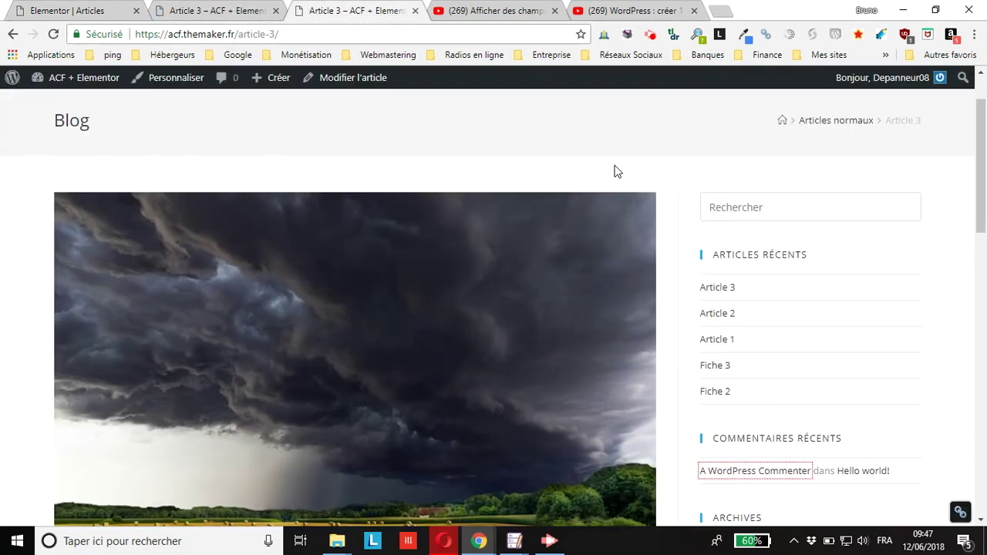
pyautogui.scroll(1, 628, 176)
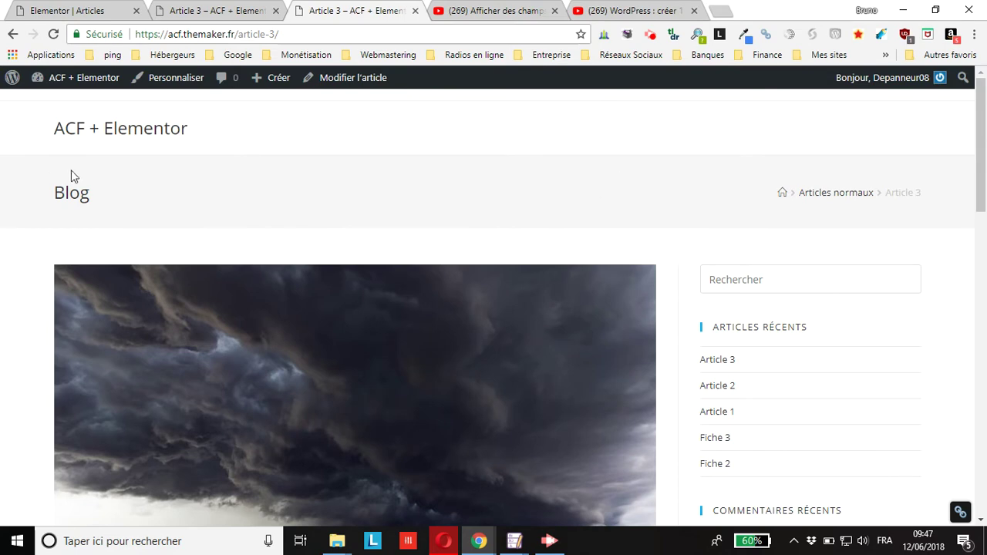
pyautogui.click(132, 131)
pyautogui.scroll(-2, 417, 108)
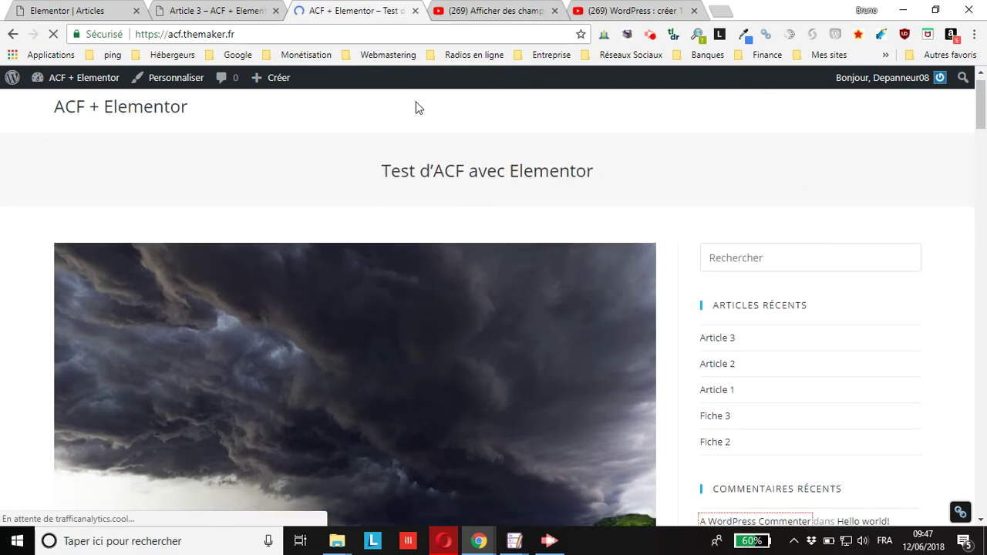
pyautogui.scroll(-7, 415, 105)
pyautogui.scroll(9, 417, 102)
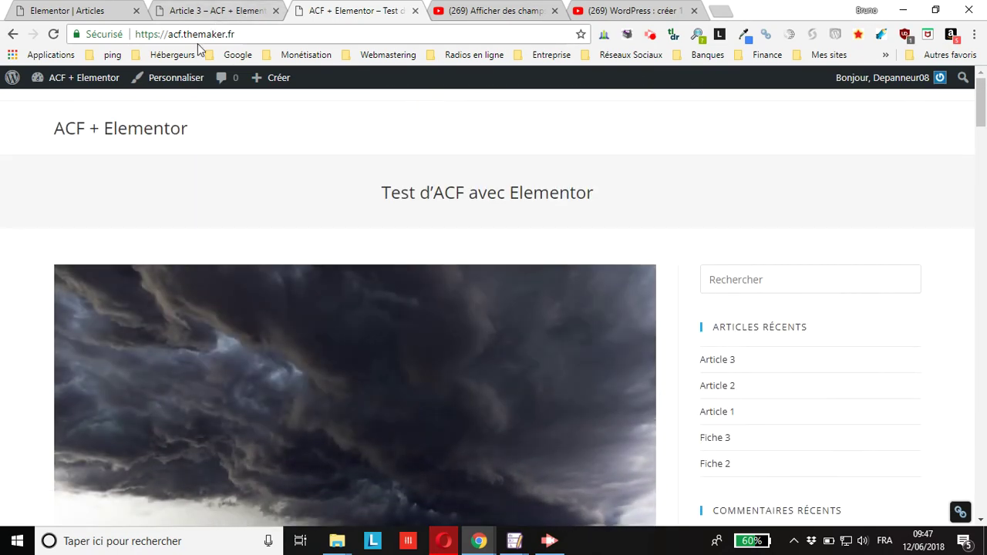
# - Open the site's Accueil page at acf.themaker.fr/accueil
pyautogui.click(259, 34)
pyautogui.click(262, 34)
pyautogui.write('/accueil')
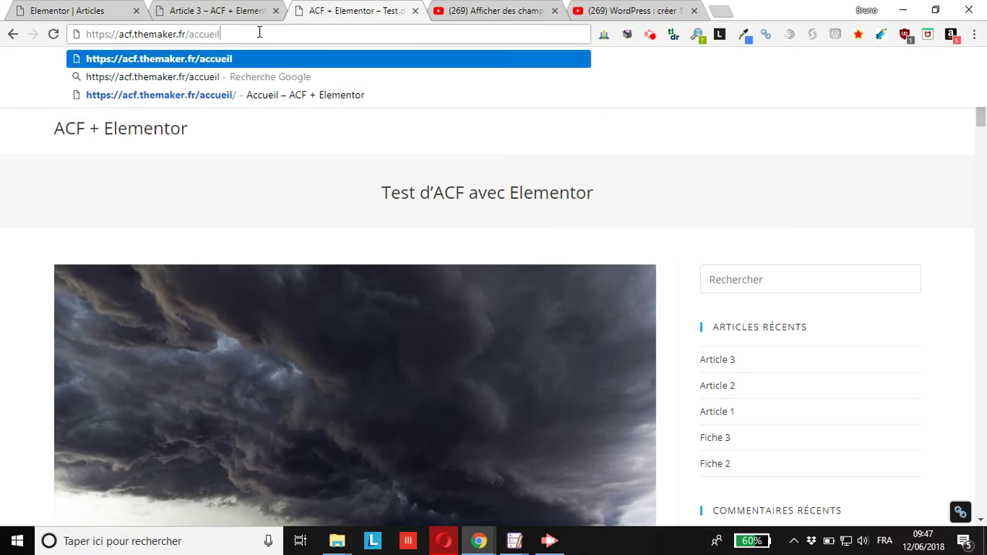
pyautogui.press('Return')
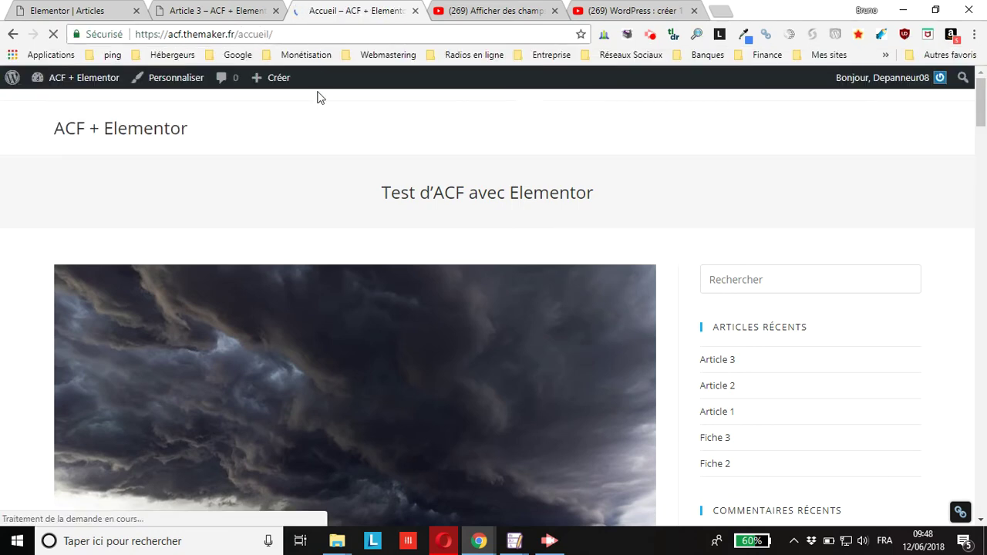
# - Look through the article and fiche cards on the Accueil page, comparing their Articles normaux and Annuaire category badges
pyautogui.scroll(-3, 453, 145)
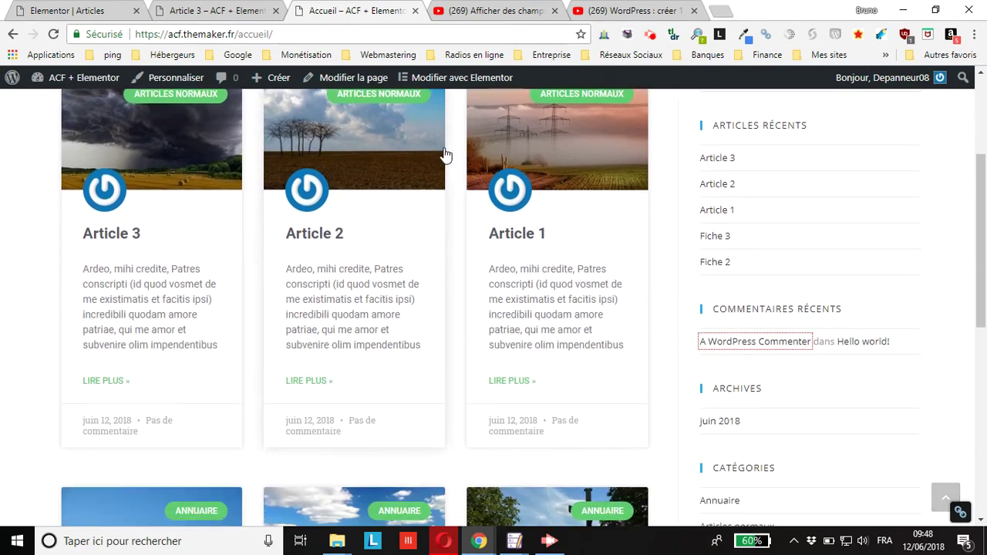
pyautogui.scroll(3, 482, 174)
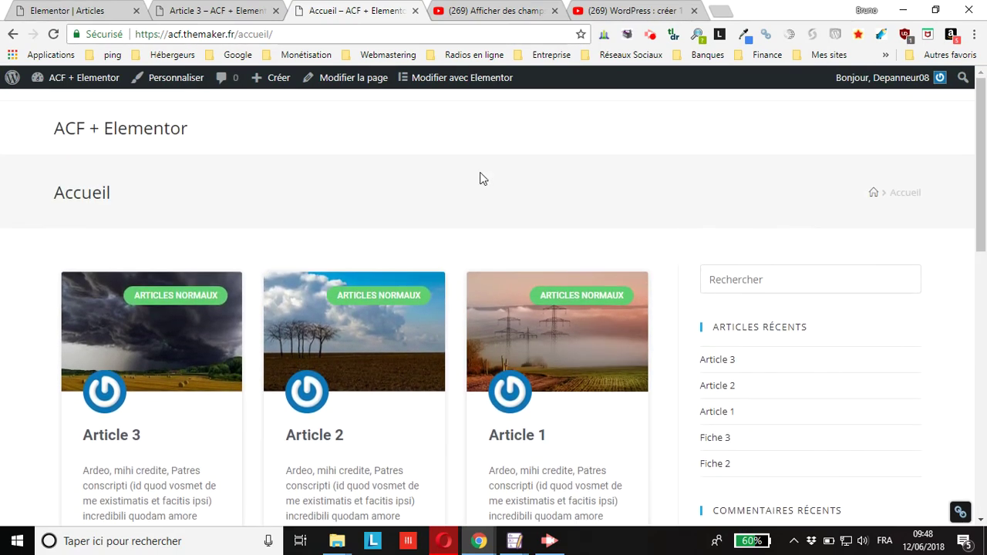
pyautogui.scroll(-2, 480, 172)
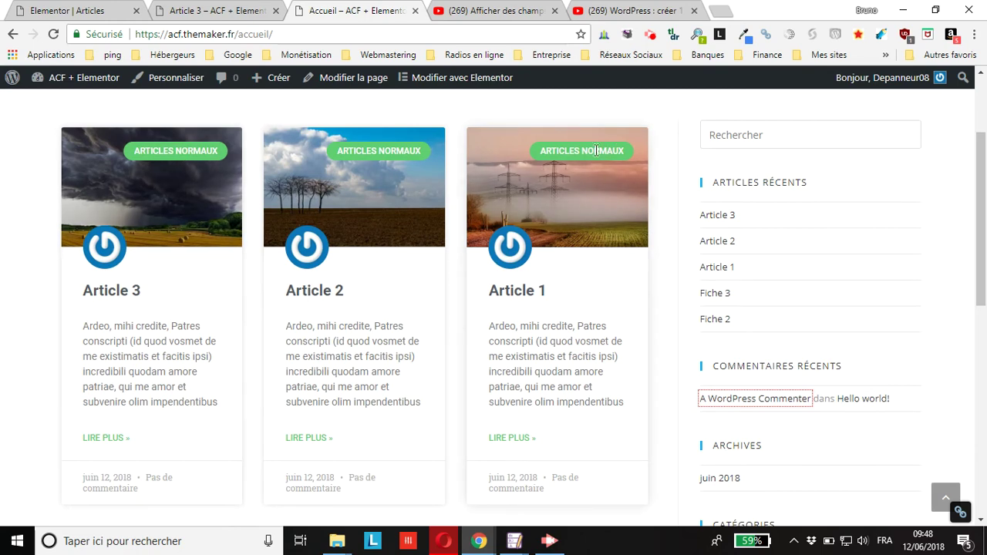
pyautogui.scroll(-6, 567, 156)
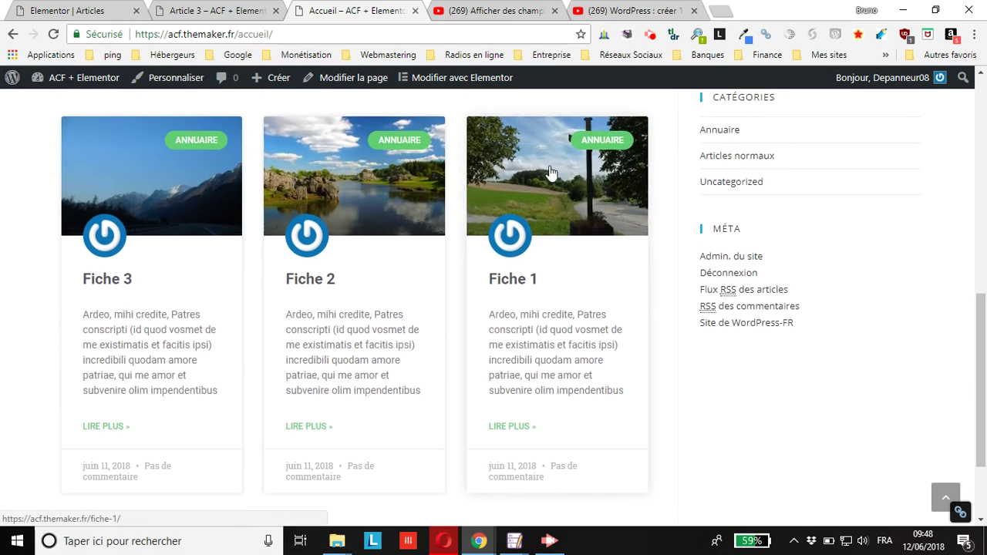
pyautogui.scroll(1, 196, 178)
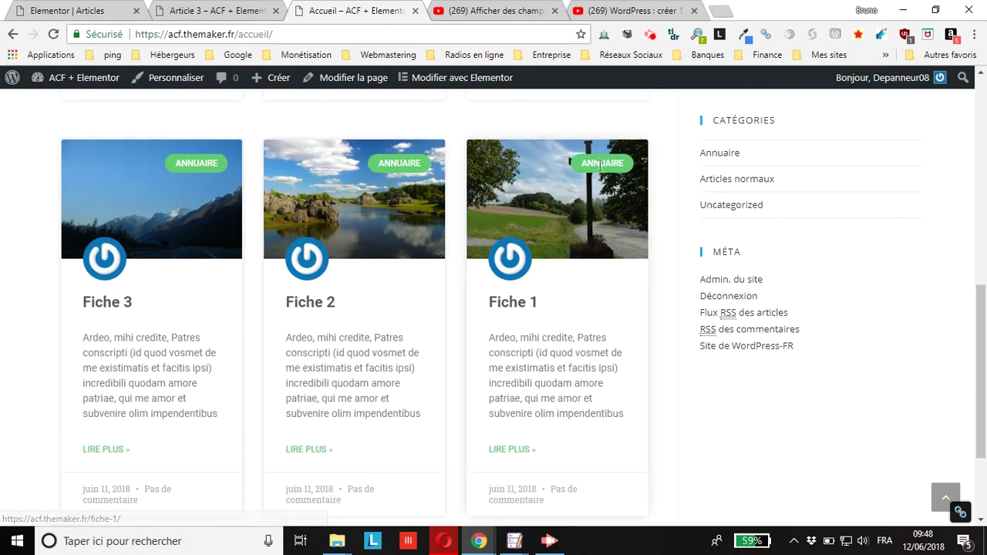
pyautogui.scroll(3, 235, 169)
pyautogui.scroll(3, 235, 168)
pyautogui.scroll(-1, 408, 260)
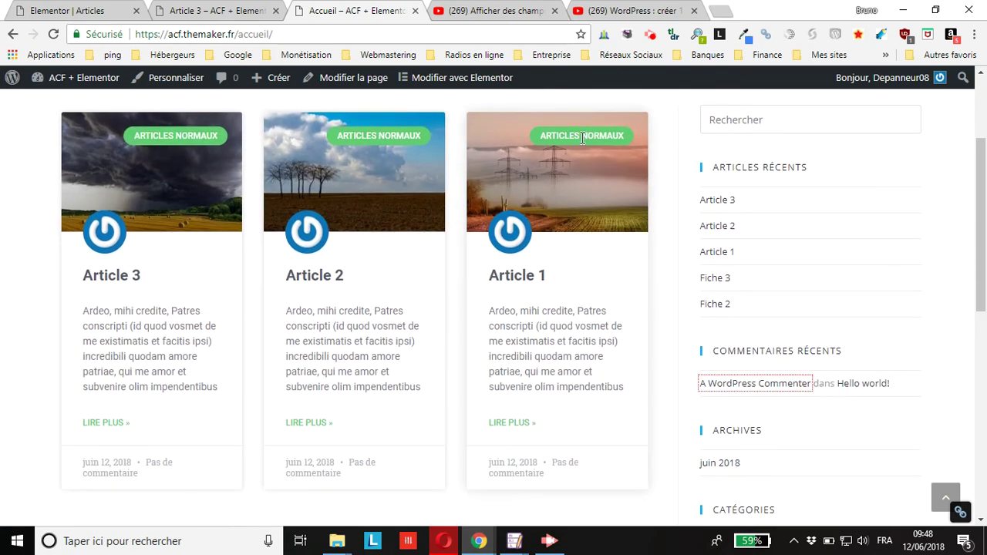
# - Open the Article 1 and Fiche 1 posts from the Accueil page in separate background tabs
pyautogui.middleClick(559, 212)
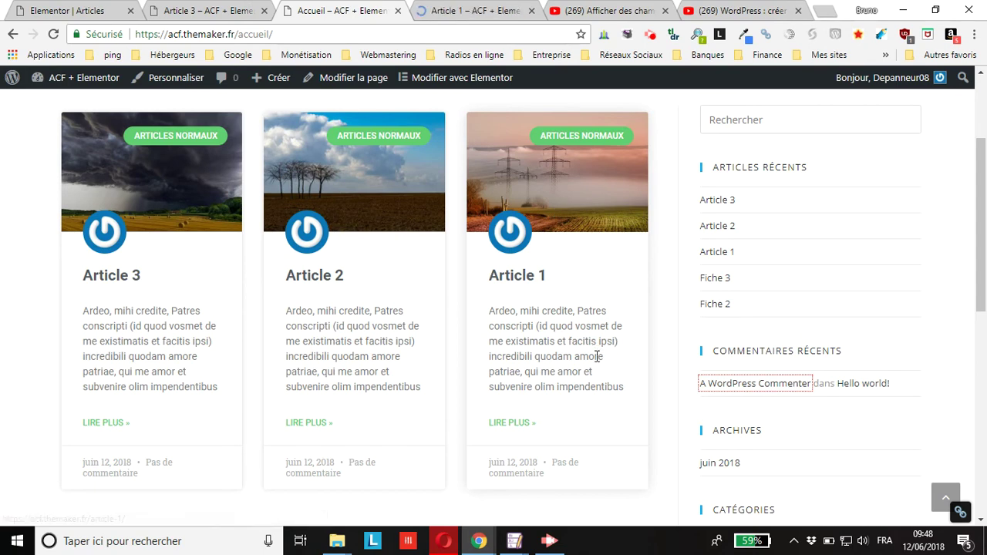
pyautogui.scroll(-3, 562, 232)
pyautogui.middleClick(577, 371)
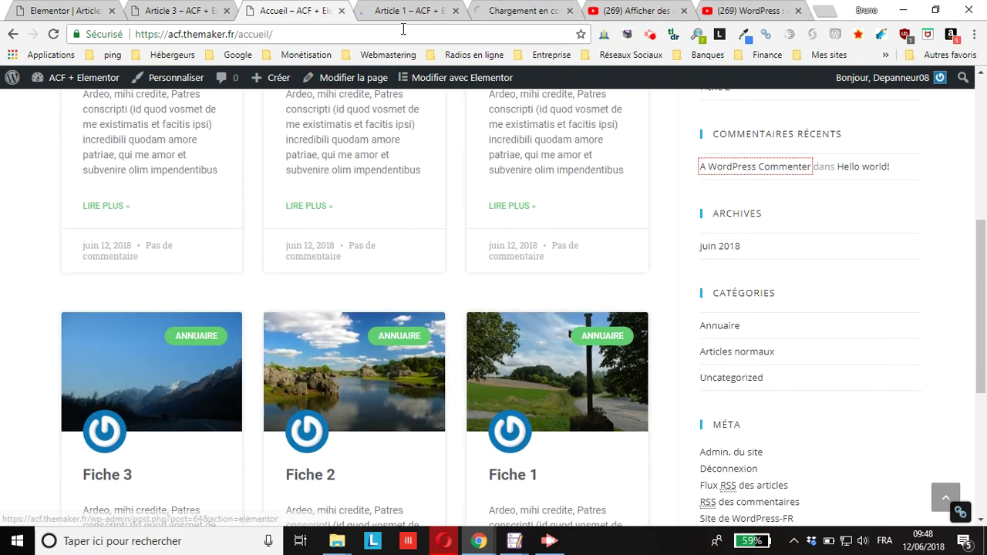
# - Switch to the live Article 1 page and examine its title, featured image, post info and content layout
pyautogui.click(397, 10)
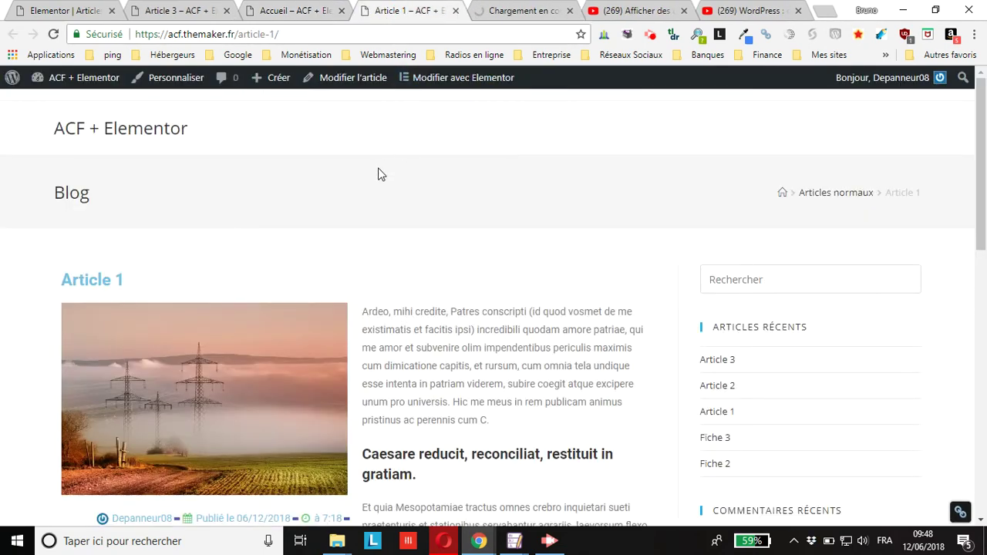
pyautogui.scroll(-3, 379, 172)
pyautogui.scroll(3, 343, 404)
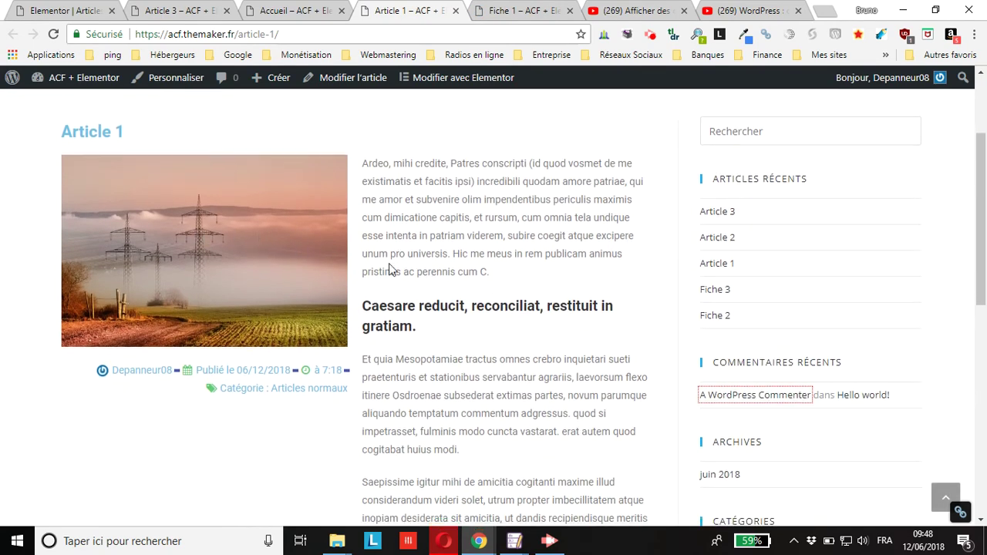
pyautogui.scroll(-4, 368, 305)
pyautogui.scroll(5, 540, 320)
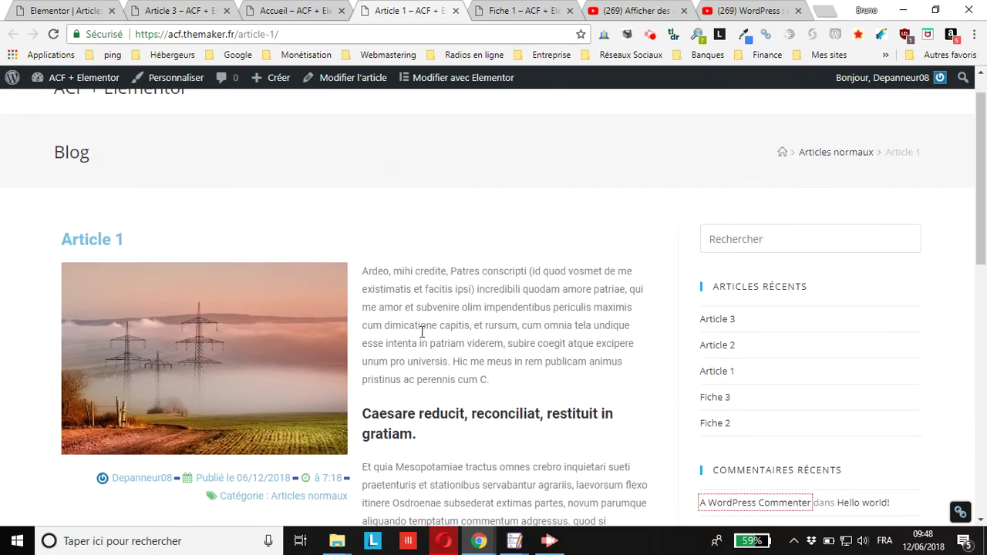
pyautogui.scroll(-2, 419, 331)
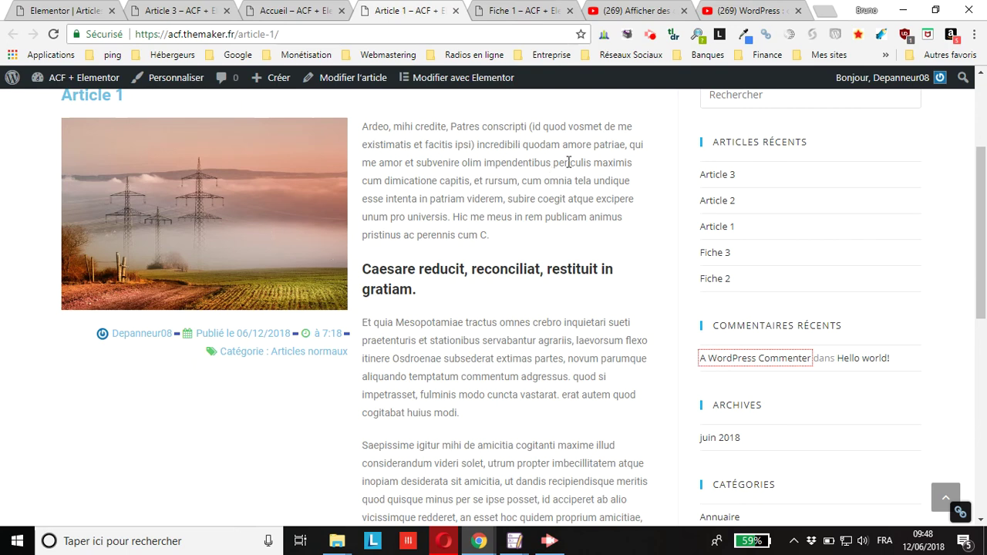
# - Examine the layout of the live Fiche 1 page, and revisit the Article 1, Accueil and Article 3 pages
pyautogui.click(509, 11)
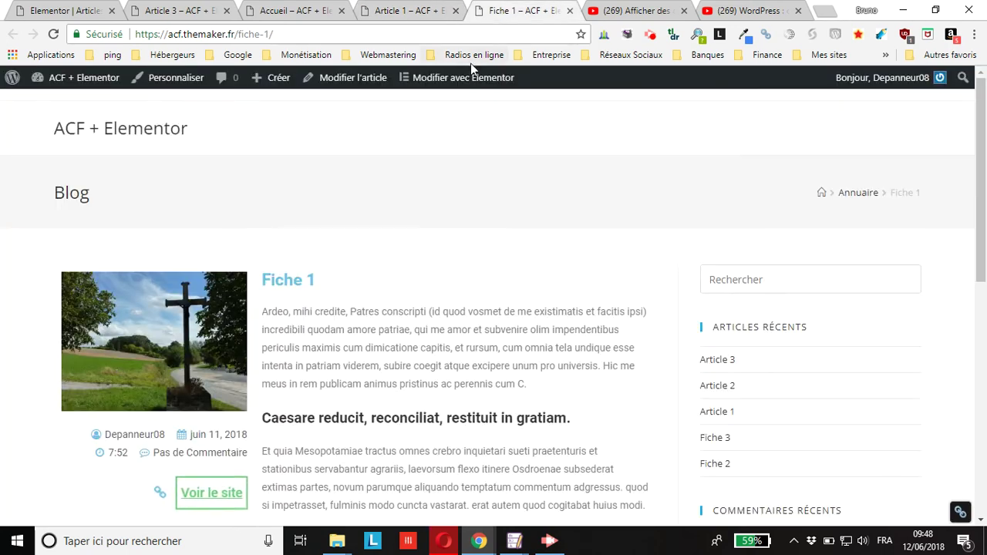
pyautogui.scroll(-2, 448, 130)
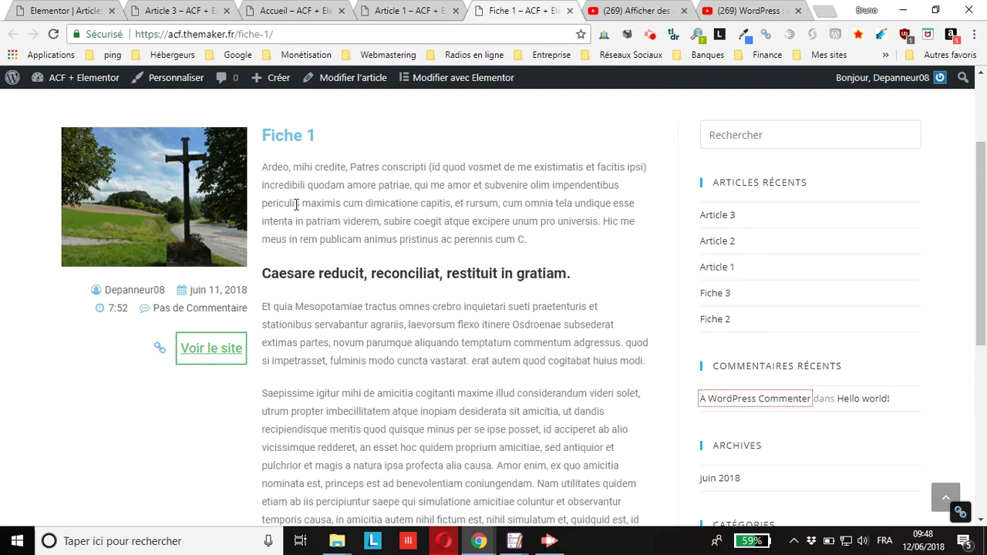
pyautogui.click(385, 11)
pyautogui.click(290, 6)
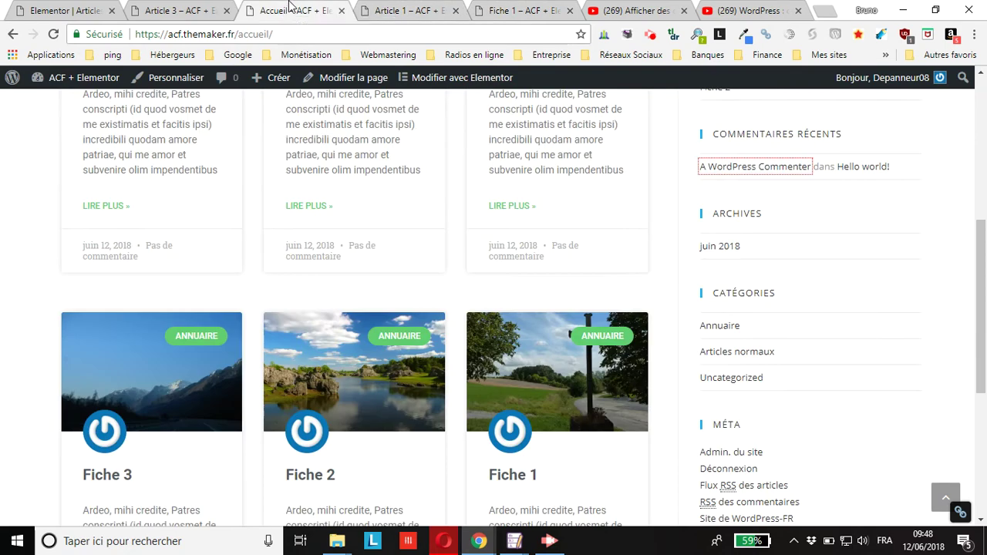
pyautogui.click(193, 10)
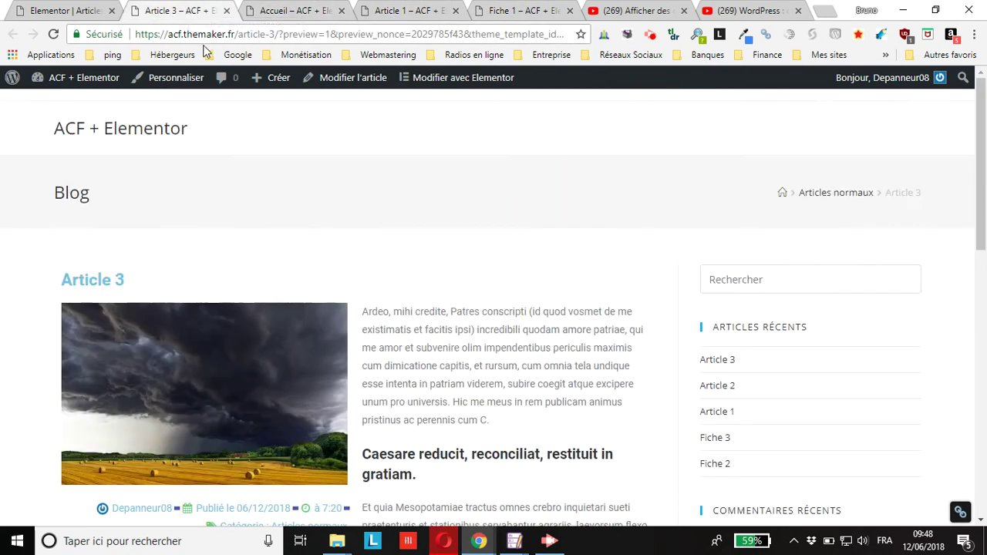
# - Return to the Articles template in the Elementor editor, review its display conditions and close them without changes
pyautogui.click(81, 10)
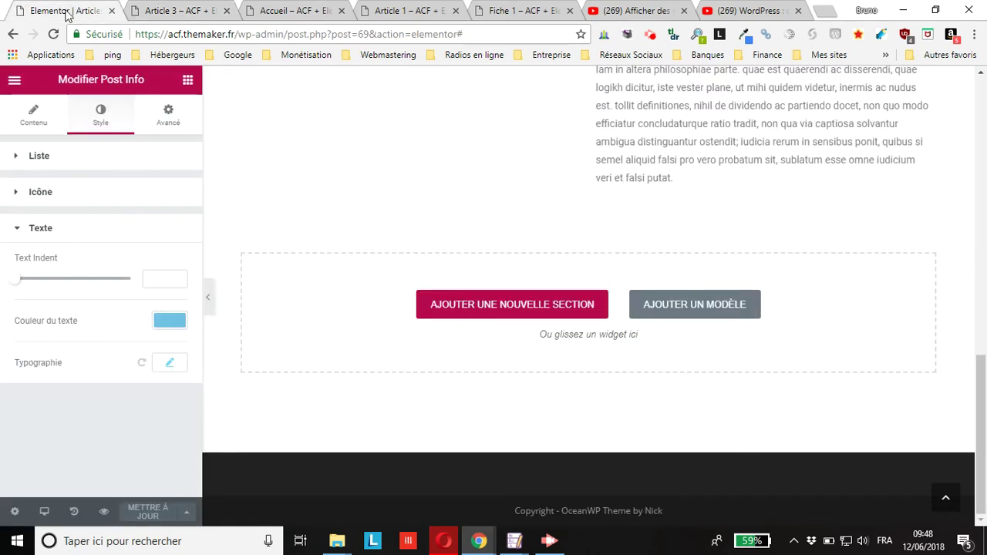
pyautogui.click(186, 514)
pyautogui.click(79, 448)
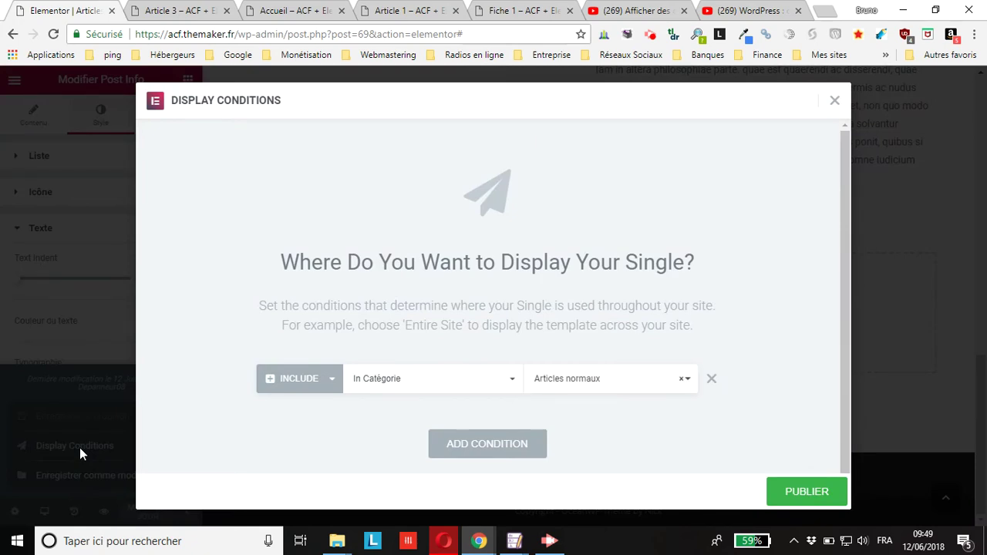
pyautogui.click(834, 101)
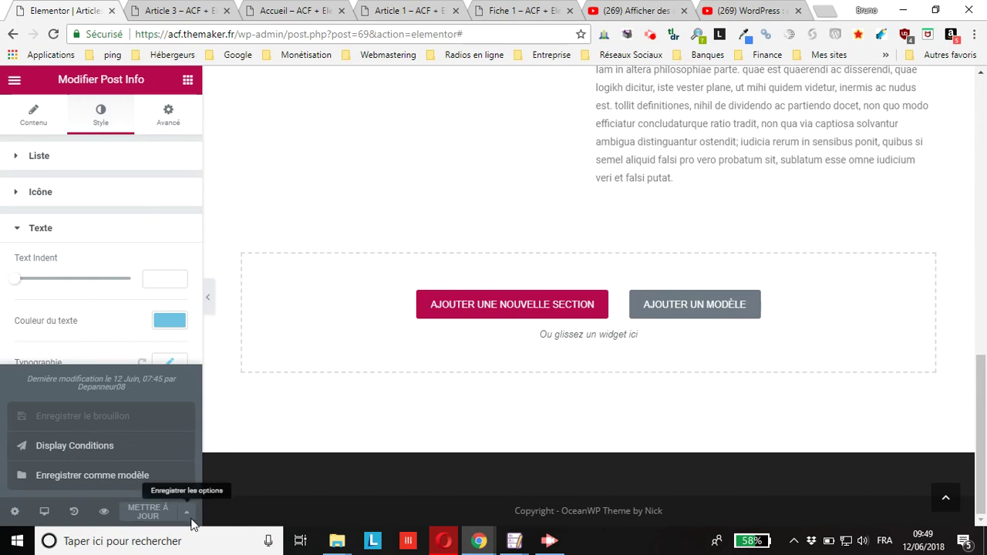
pyautogui.click(190, 520)
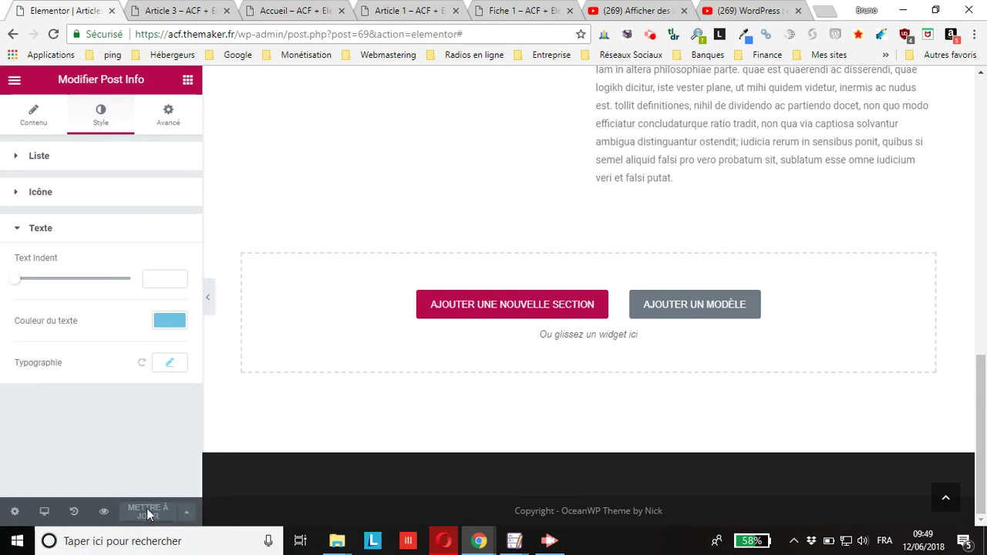
# - Change the template's display condition to Include, All Articles, Tout and publish it
pyautogui.click(188, 518)
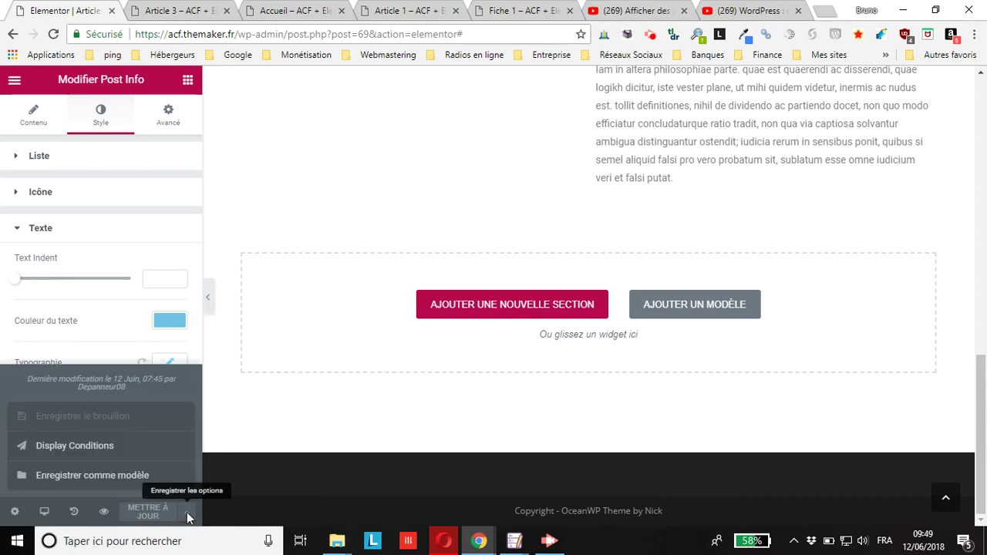
pyautogui.click(47, 449)
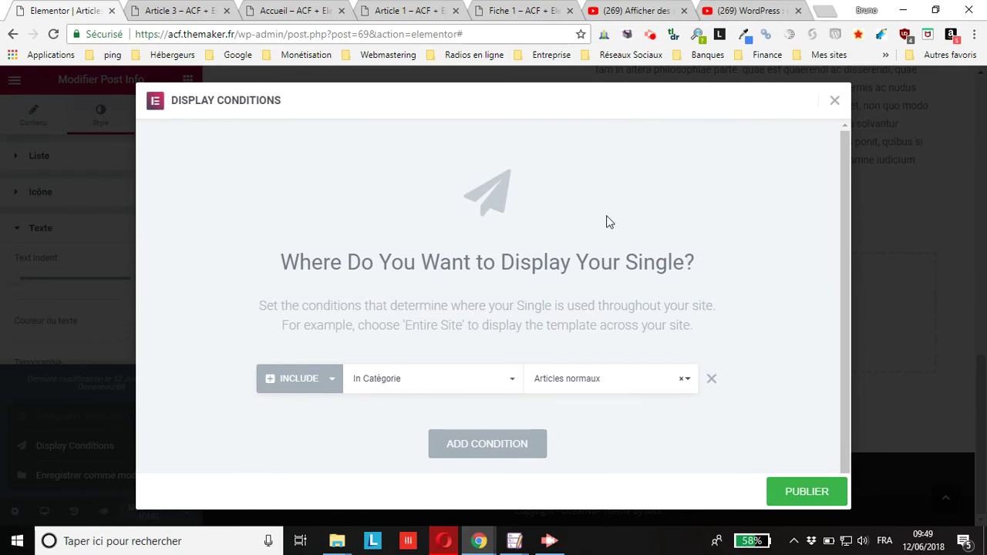
pyautogui.click(459, 388)
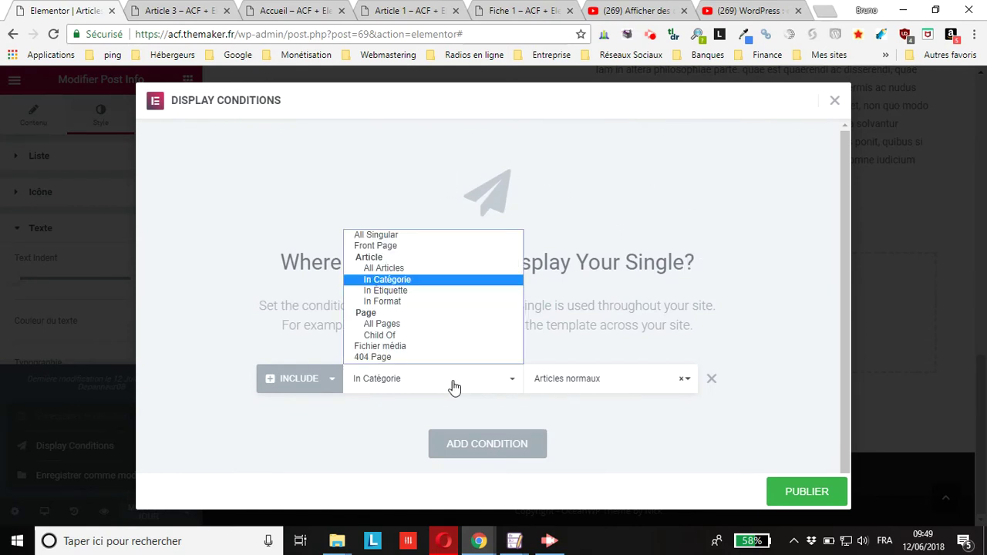
pyautogui.click(386, 270)
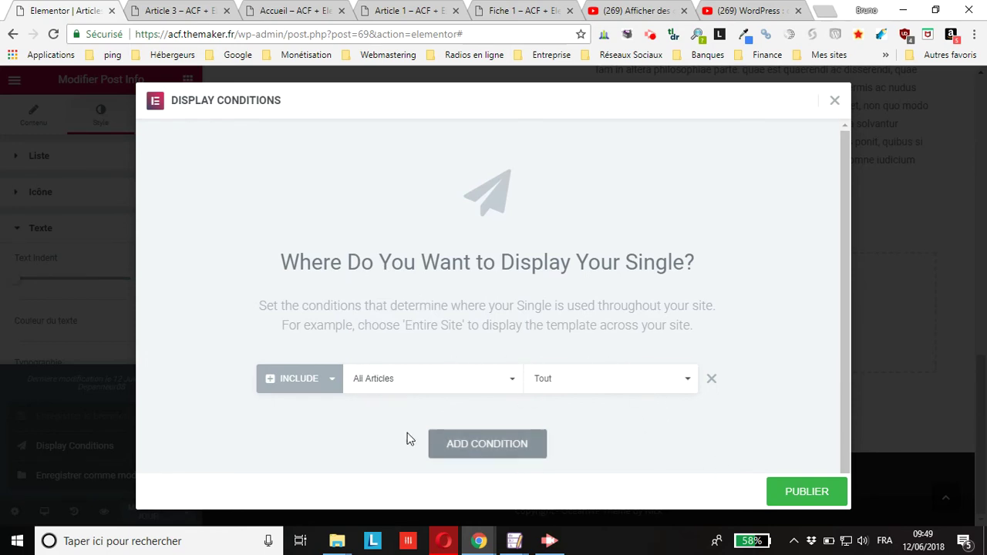
pyautogui.click(796, 494)
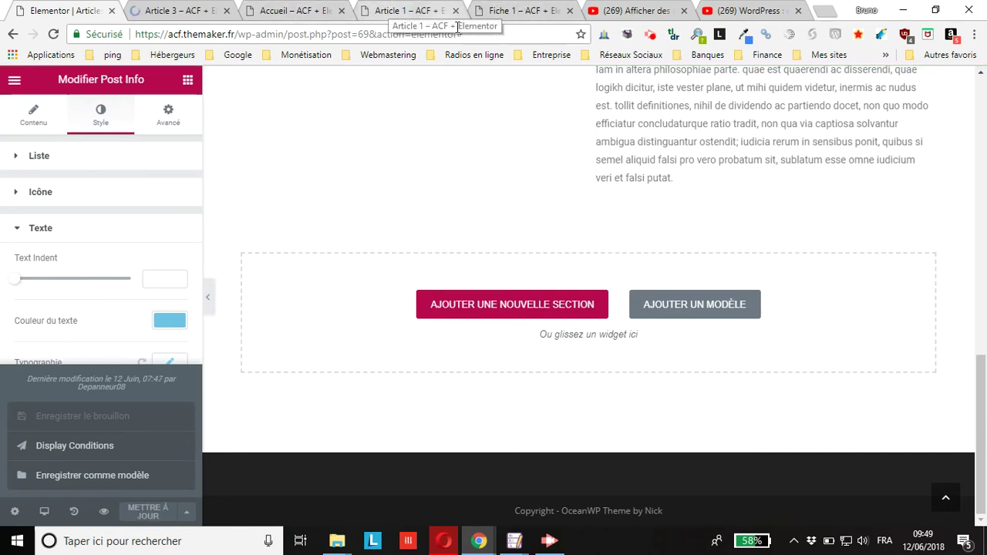
# - Revisit the Article 1 page, reload the live Fiche 1 page and check which template layout it uses
pyautogui.click(390, 10)
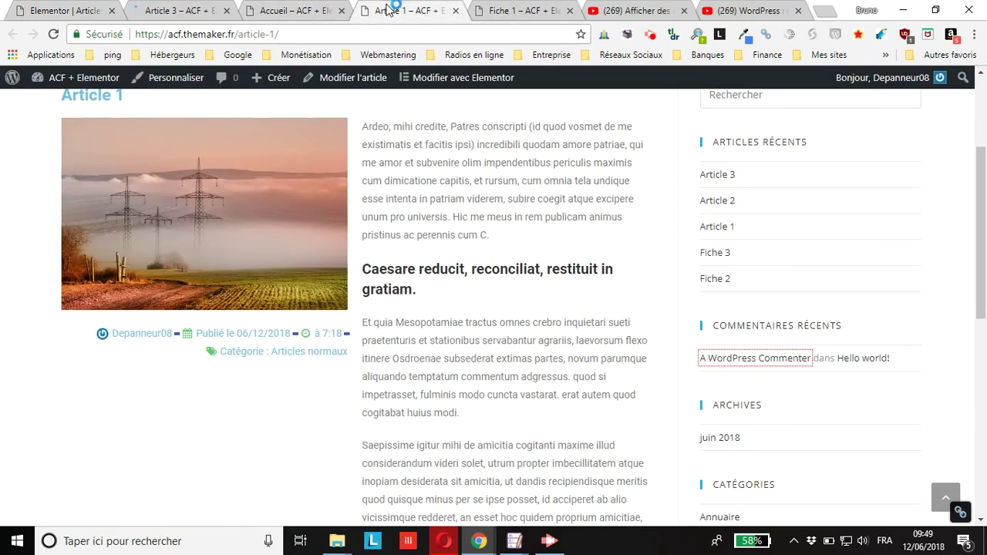
pyautogui.click(493, 11)
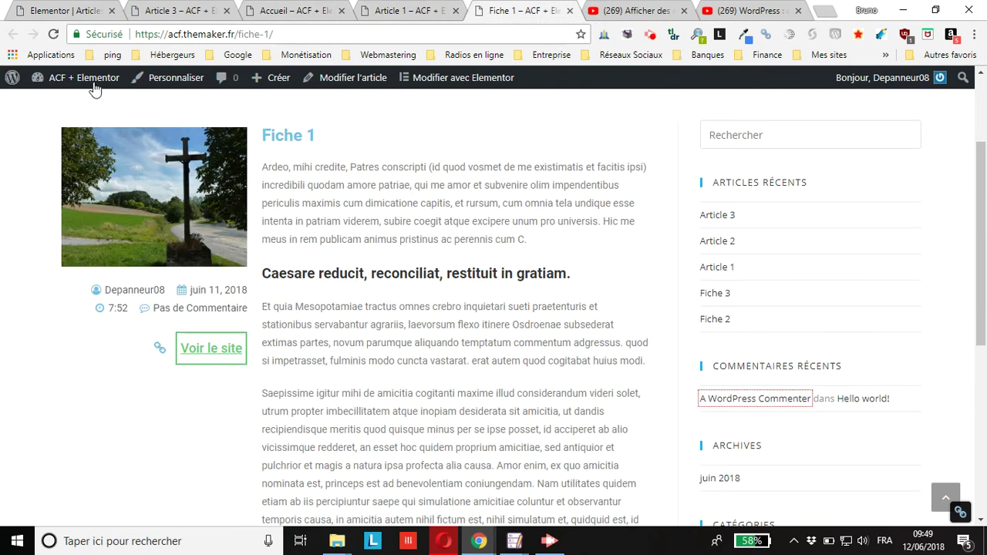
pyautogui.click(54, 34)
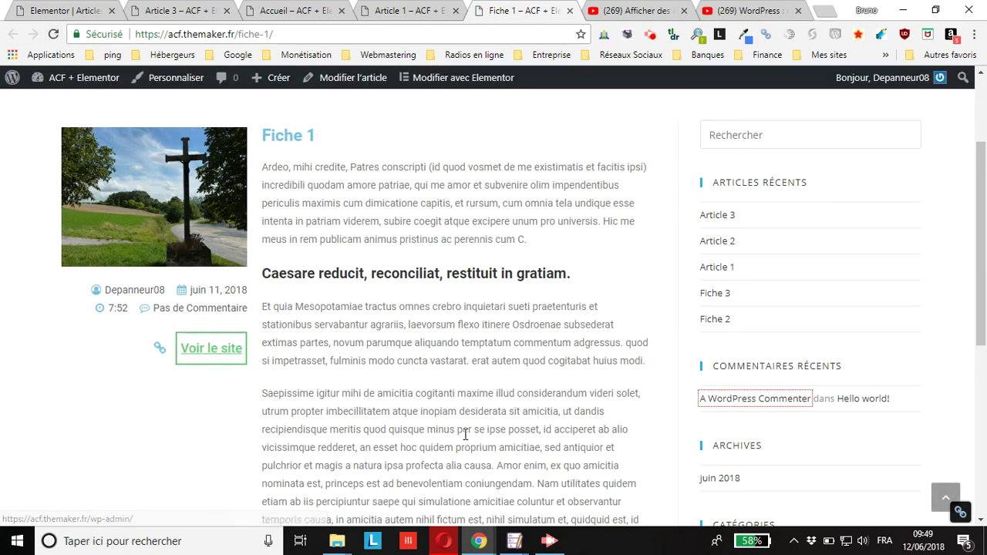
pyautogui.scroll(-3, 466, 435)
pyautogui.scroll(3, 379, 210)
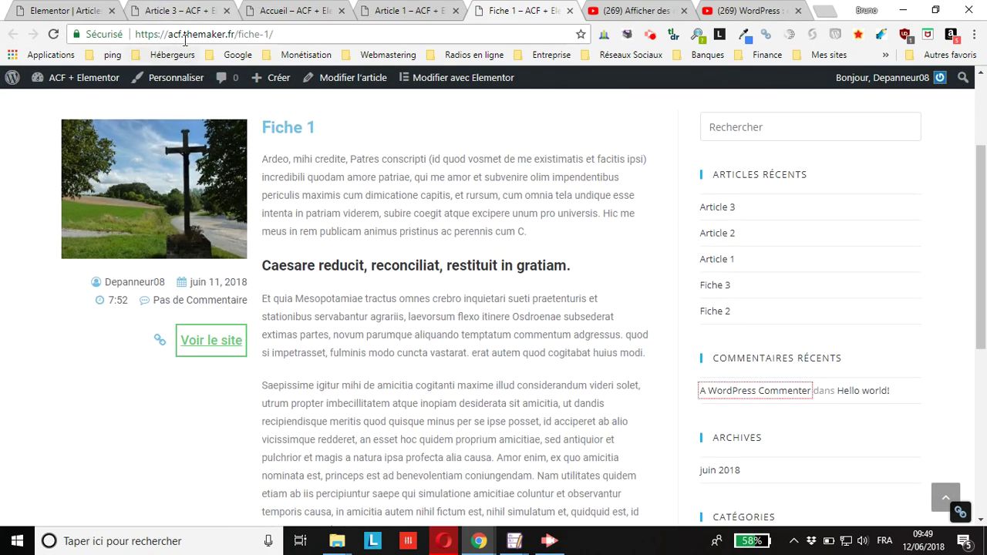
pyautogui.click(185, 36)
pyautogui.hotkey('ctrl', 'c')
pyautogui.rightClick(186, 34)
pyautogui.click(216, 84)
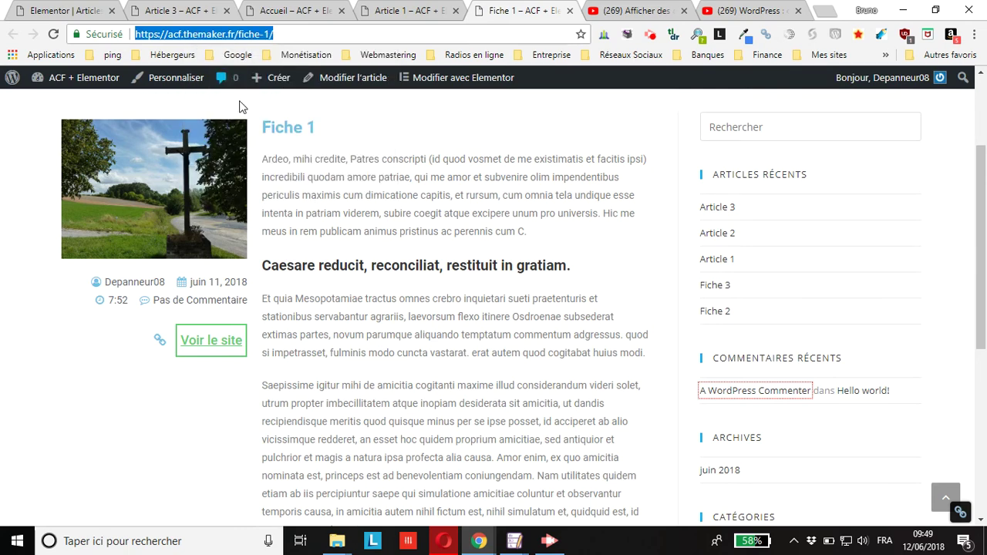
pyautogui.hotkey('ctrl', 'n')
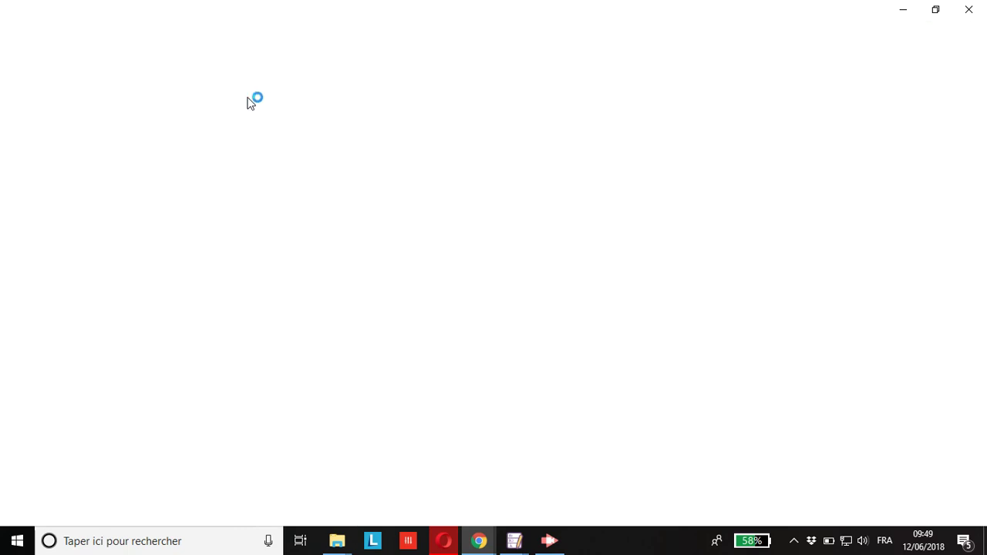
pyautogui.hotkey('ctrl', 'v')
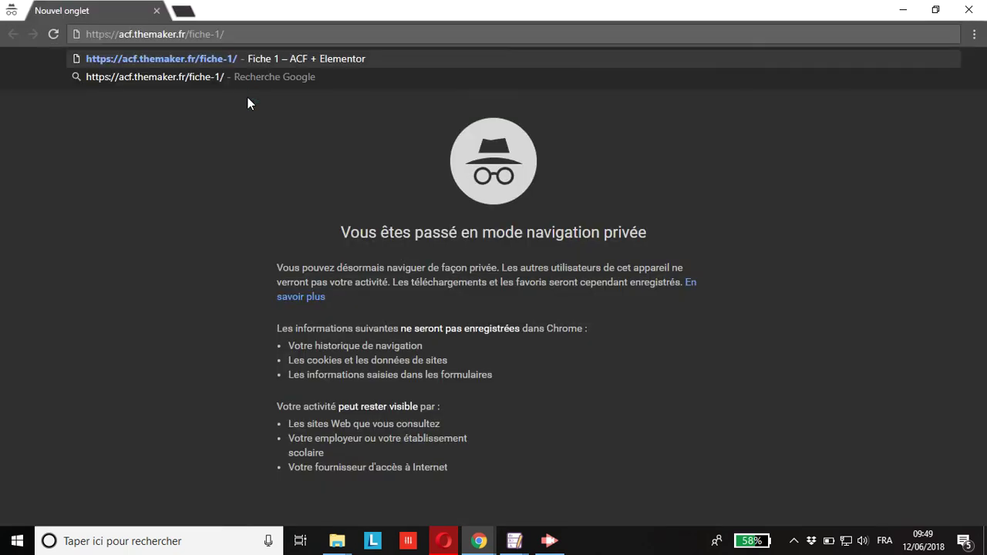
pyautogui.press('Return')
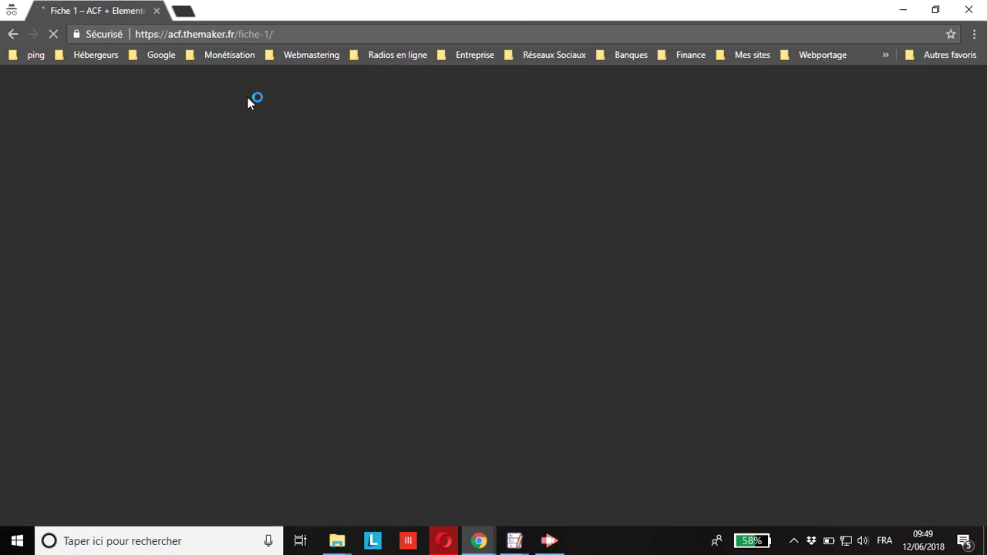
pyautogui.scroll(-3, 357, 382)
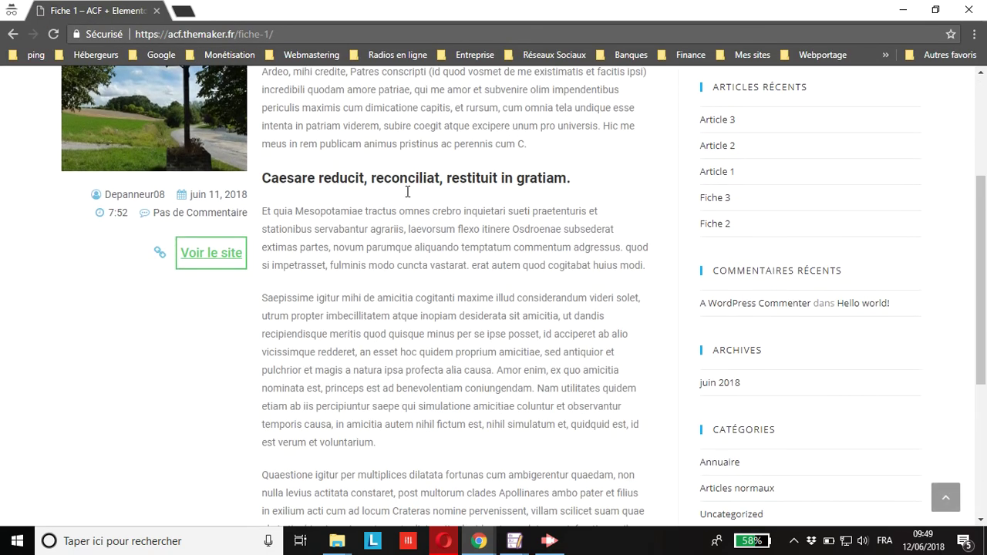
pyautogui.scroll(3, 258, 296)
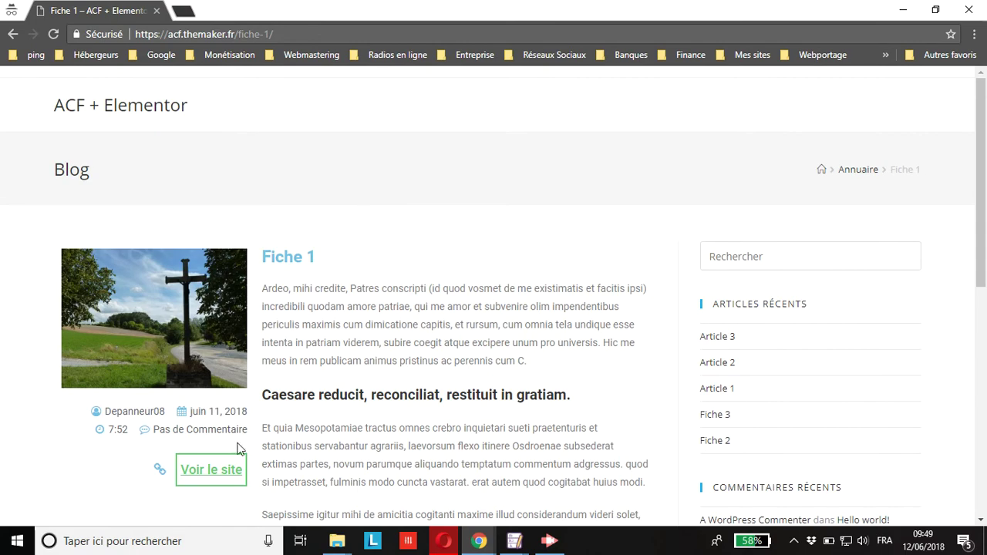
# - Close the private browsing window and open the site's WordPress dashboard in a new tab from the Article 3 page
pyautogui.click(157, 10)
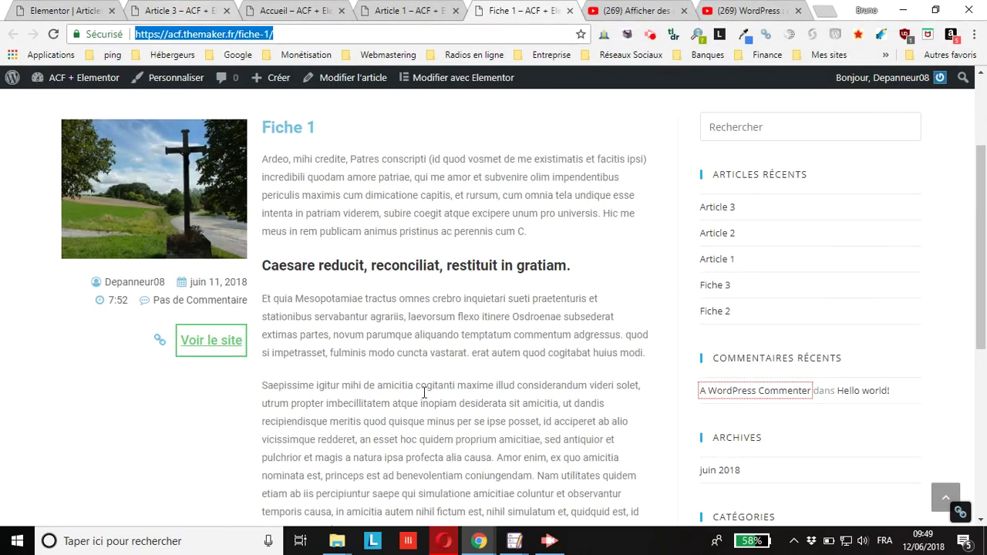
pyautogui.click(68, 11)
pyautogui.click(171, 12)
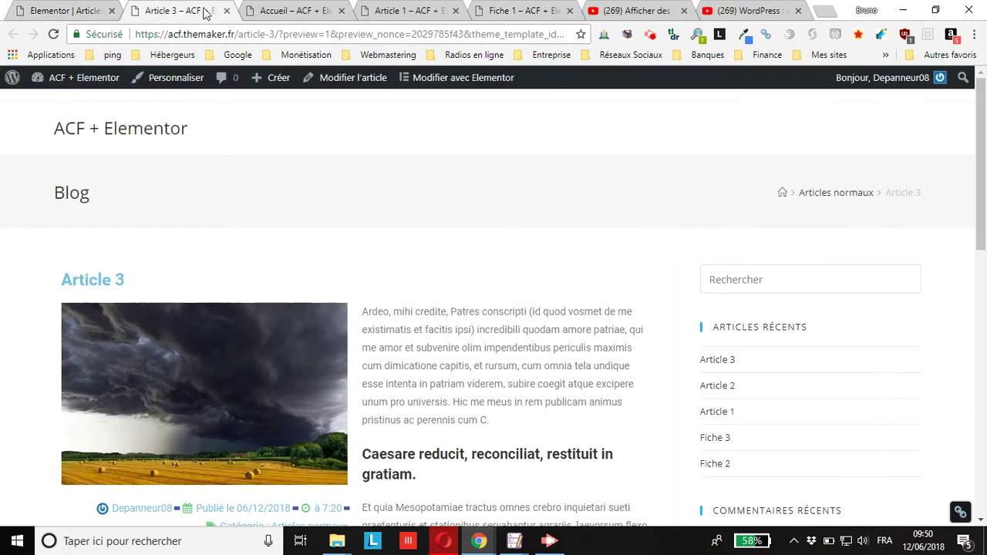
pyautogui.moveTo(97, 90)
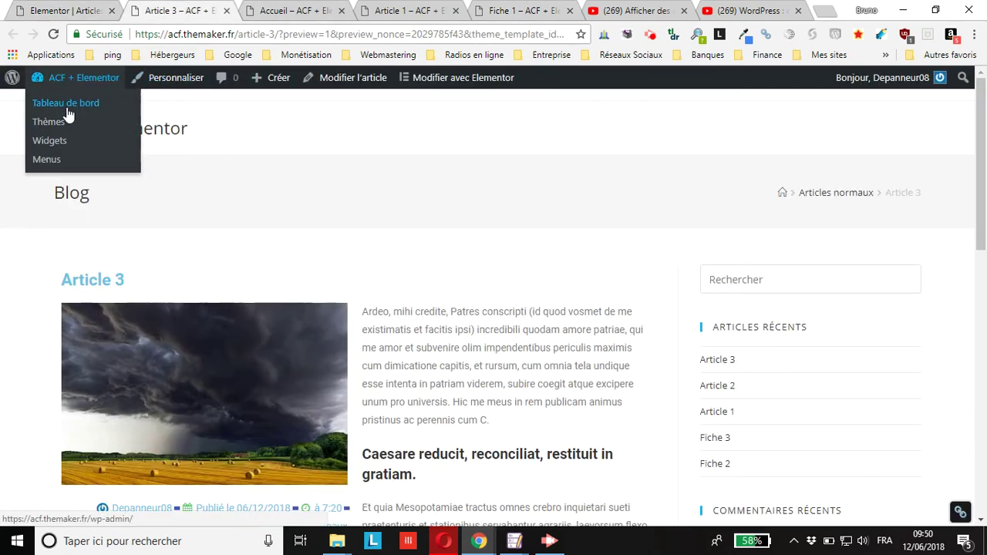
pyautogui.click(68, 106)
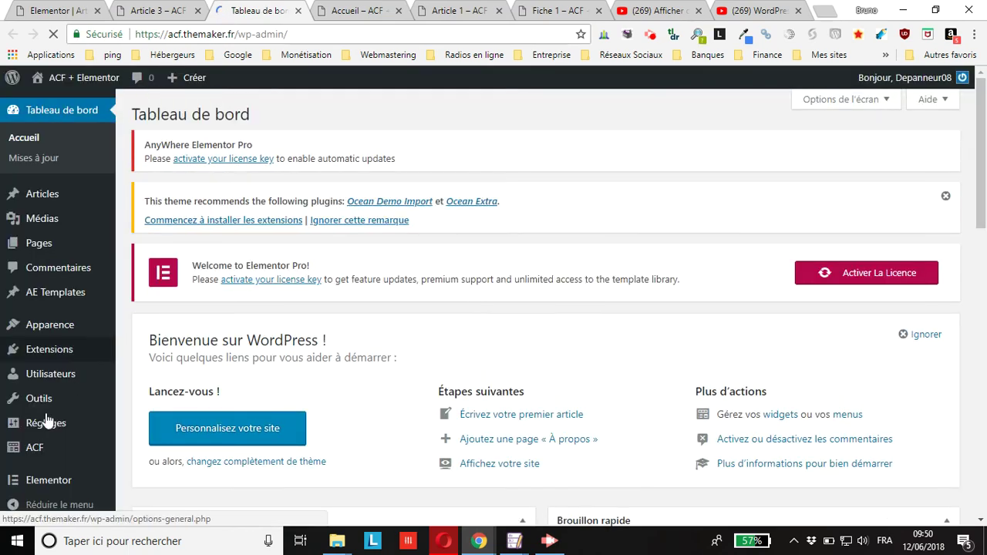
# - Open Elementor's saved templates, filter them to Single and compare the instances of the Articles and Fiches templates
pyautogui.scroll(-5, 43, 423)
pyautogui.moveTo(62, 486)
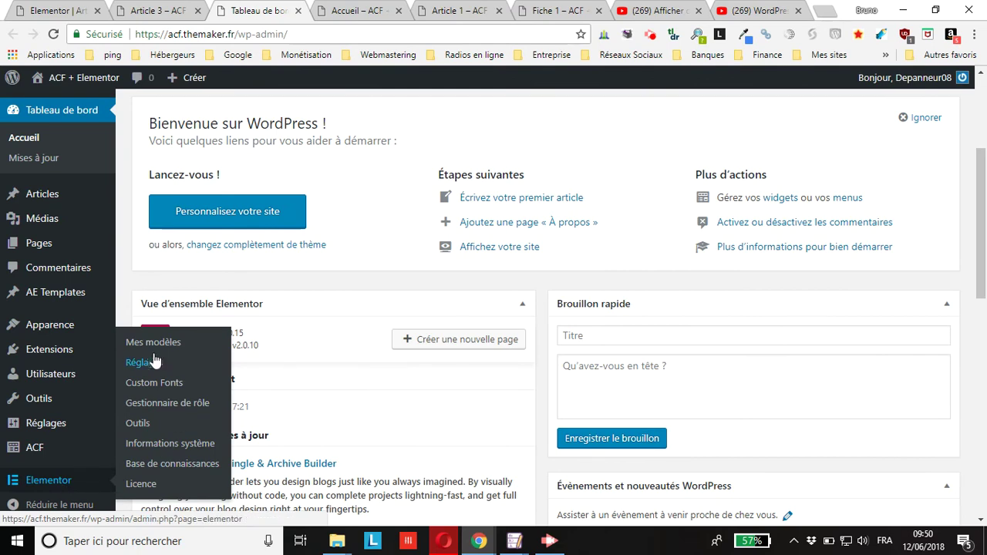
pyautogui.click(149, 341)
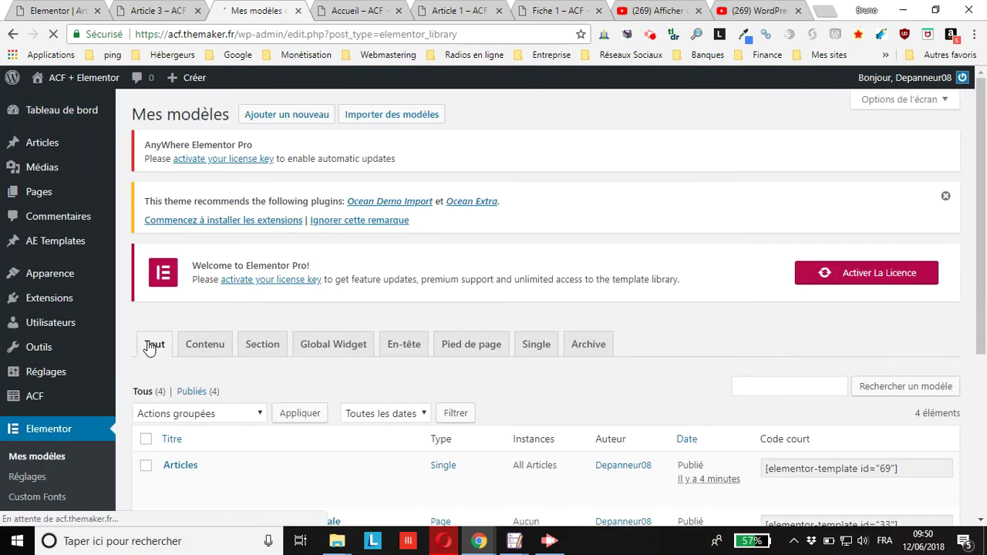
pyautogui.click(534, 348)
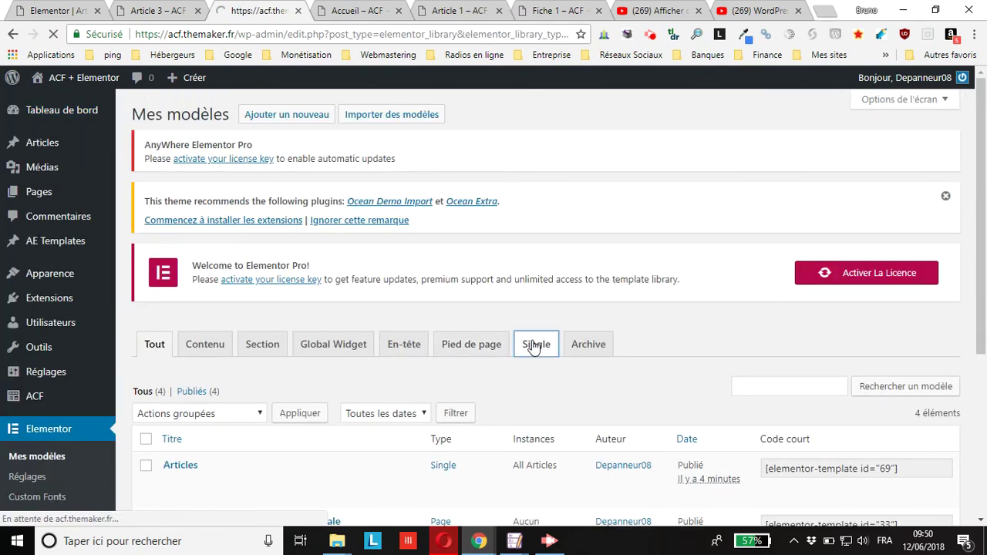
pyautogui.scroll(-2, 519, 361)
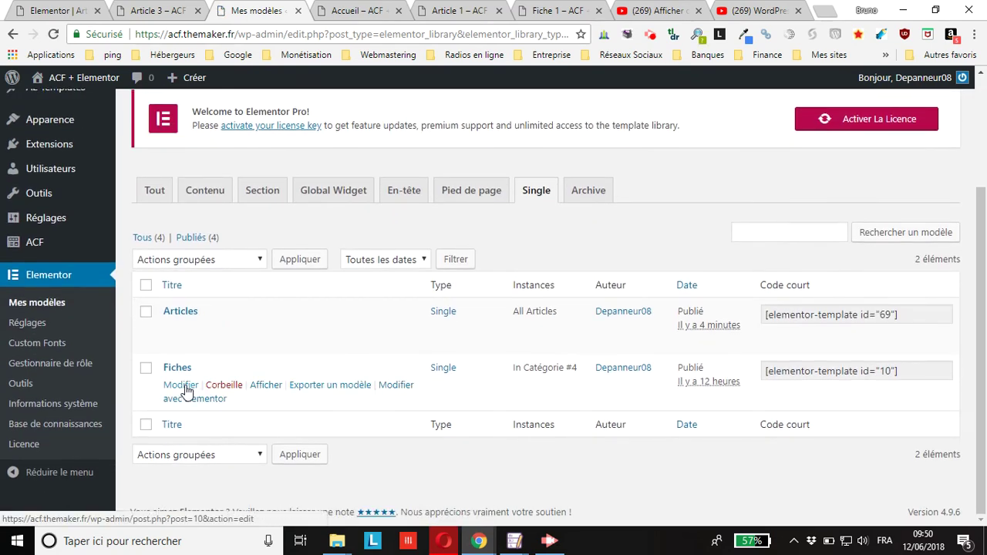
pyautogui.moveTo(208, 382)
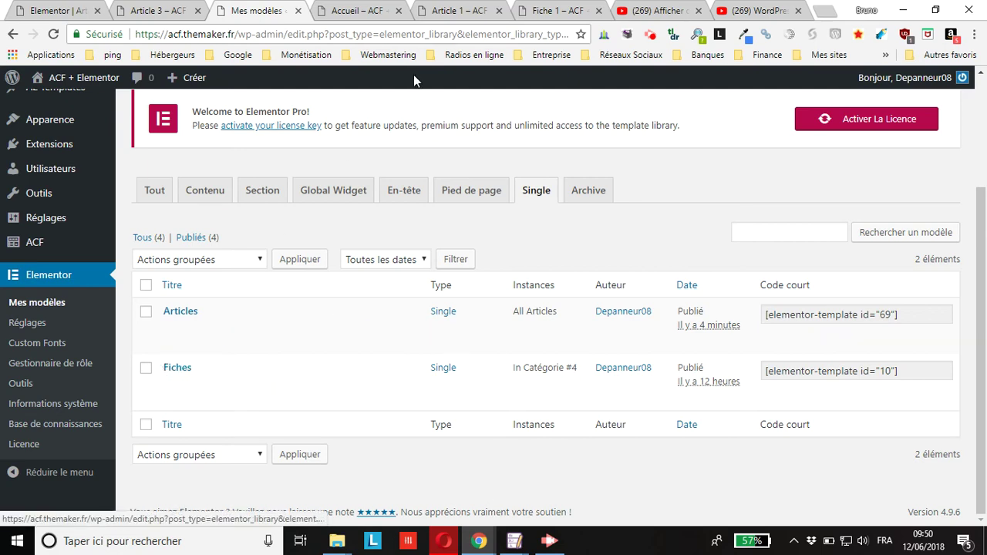
# - Revisit the Accueil page's post grid and the live Article 1 page to check the article layout
pyautogui.click(348, 16)
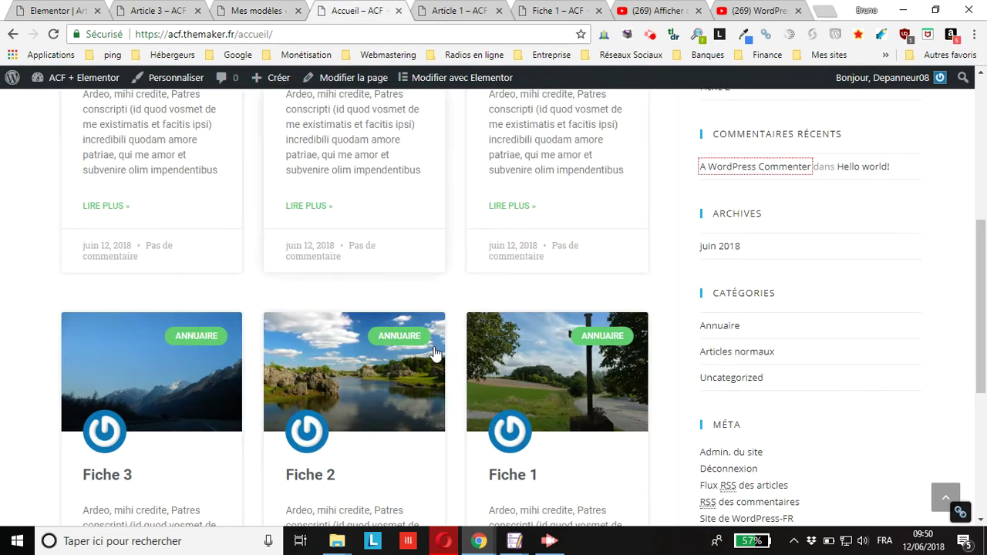
pyautogui.click(452, 11)
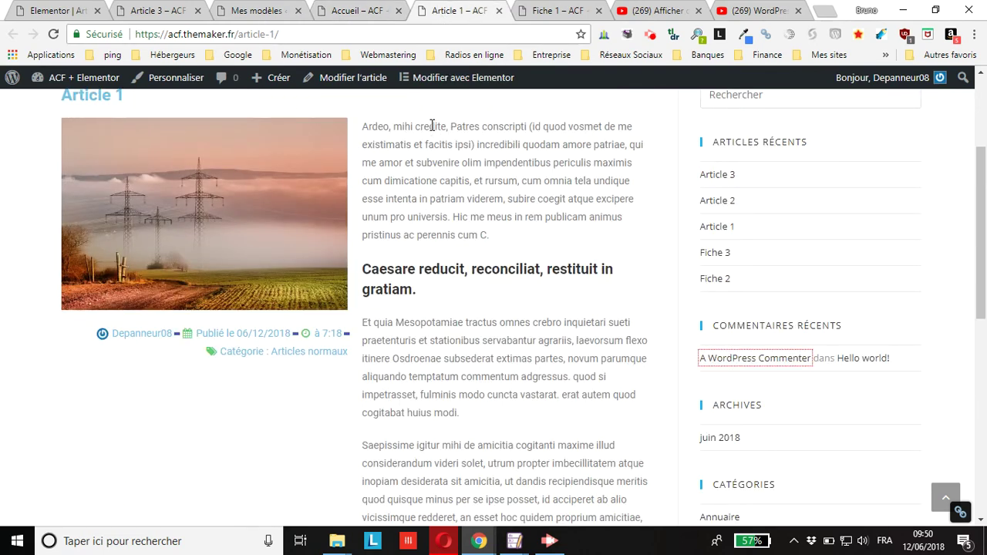
pyautogui.scroll(1, 568, 325)
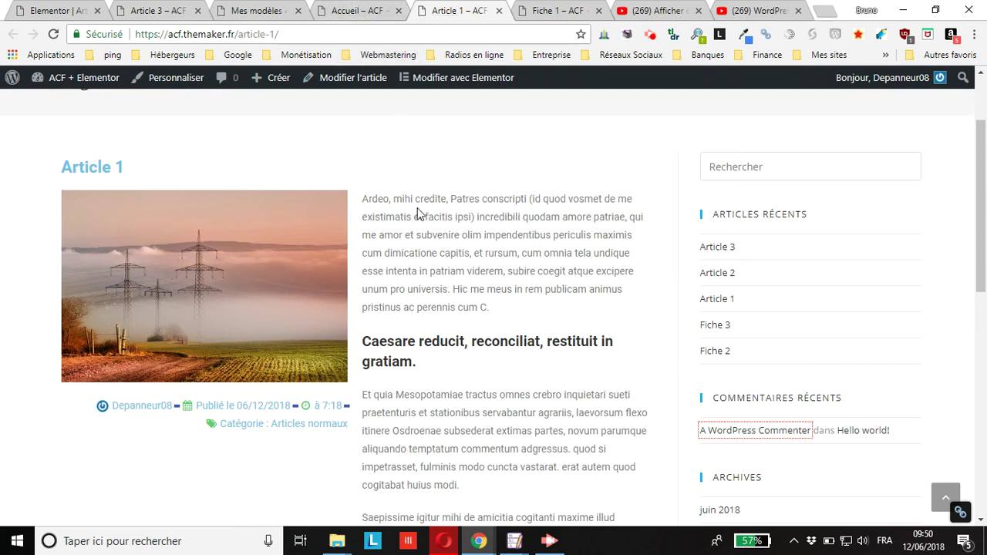
# - Return to the Articles template in the Elementor editor and open its display conditions
pyautogui.click(232, 12)
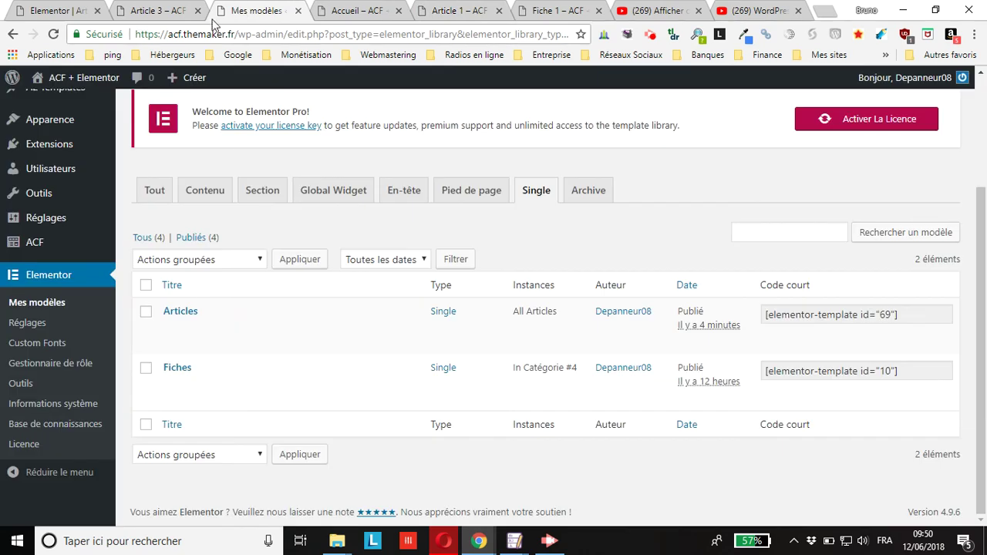
pyautogui.click(158, 11)
pyautogui.click(41, 8)
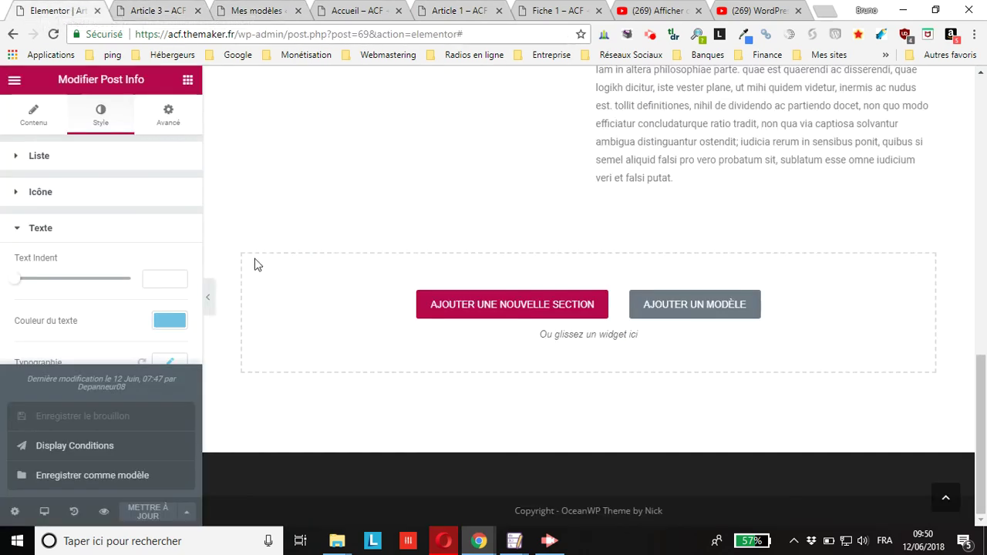
pyautogui.click(63, 445)
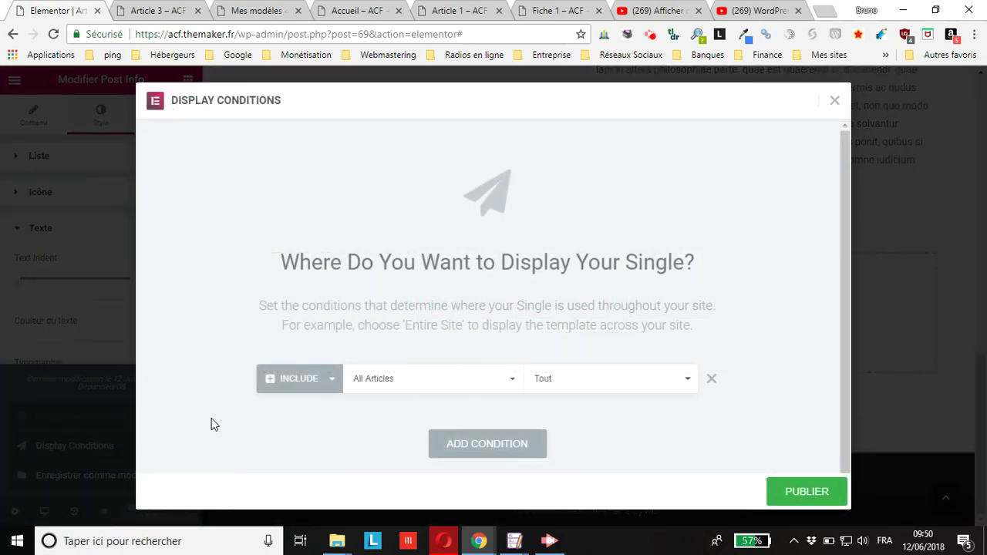
# - Try the In Étiquette option for the include condition and look at its value field
pyautogui.click(509, 383)
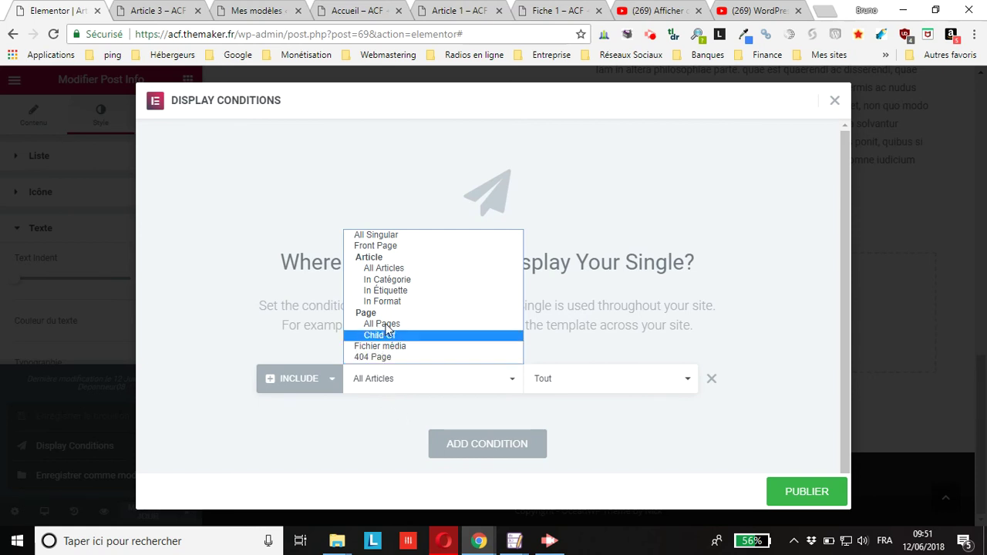
pyautogui.click(395, 293)
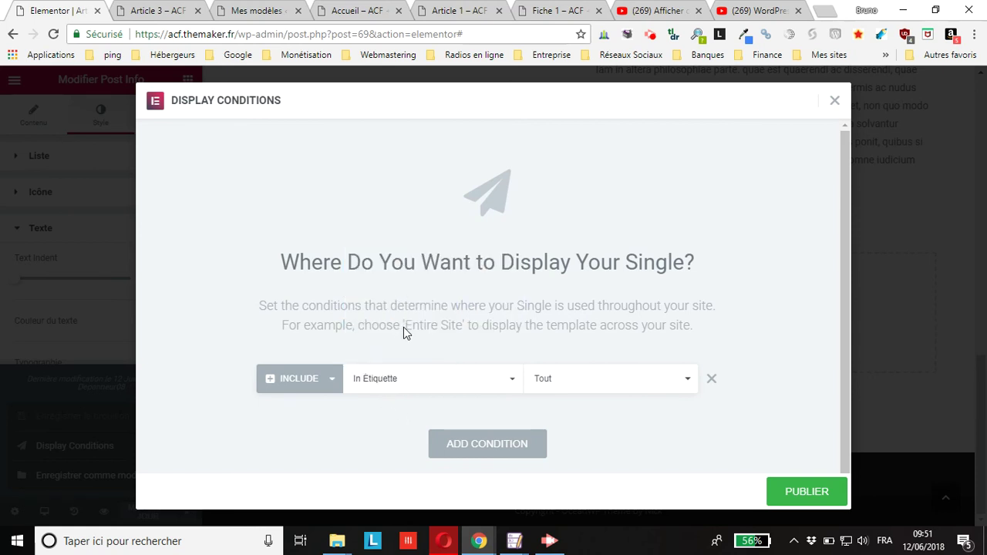
pyautogui.click(570, 382)
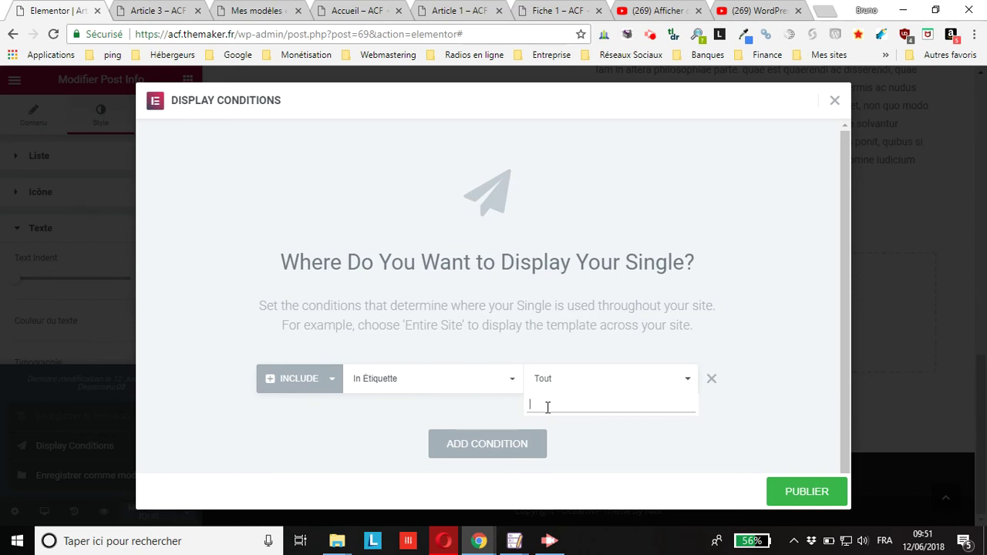
pyautogui.click(408, 380)
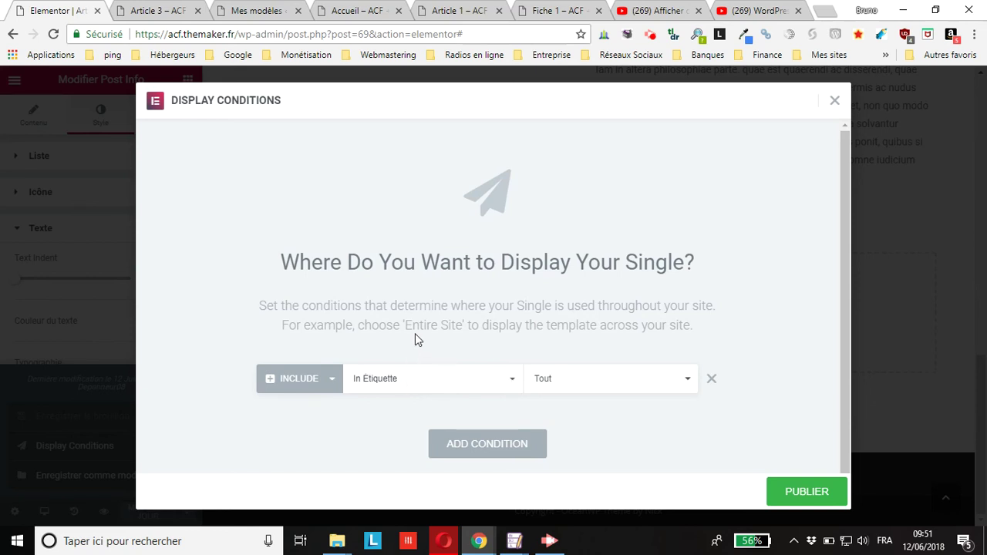
# - Change the include condition to In Catégorie, search its categories for "ar" and close the list without choosing one
pyautogui.click(459, 382)
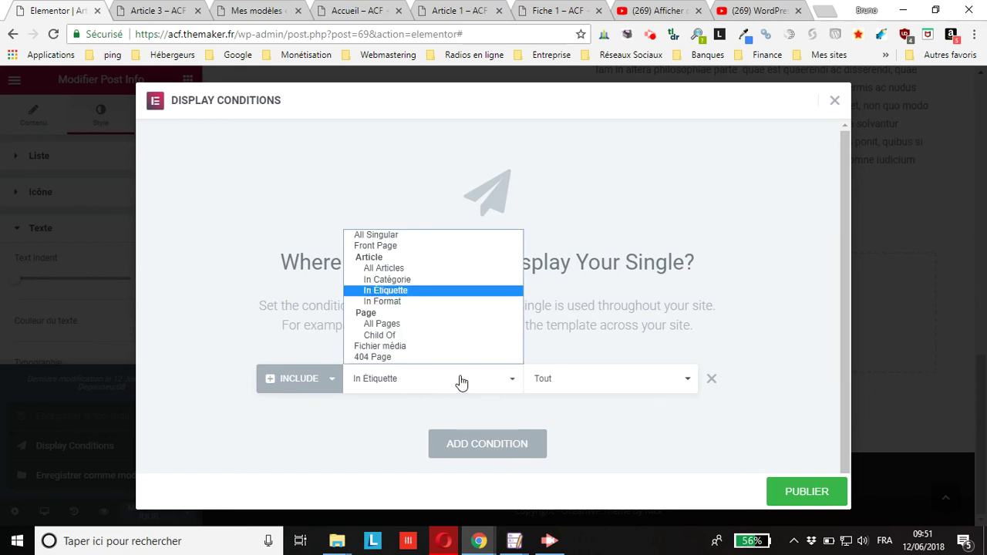
pyautogui.click(421, 280)
pyautogui.click(633, 380)
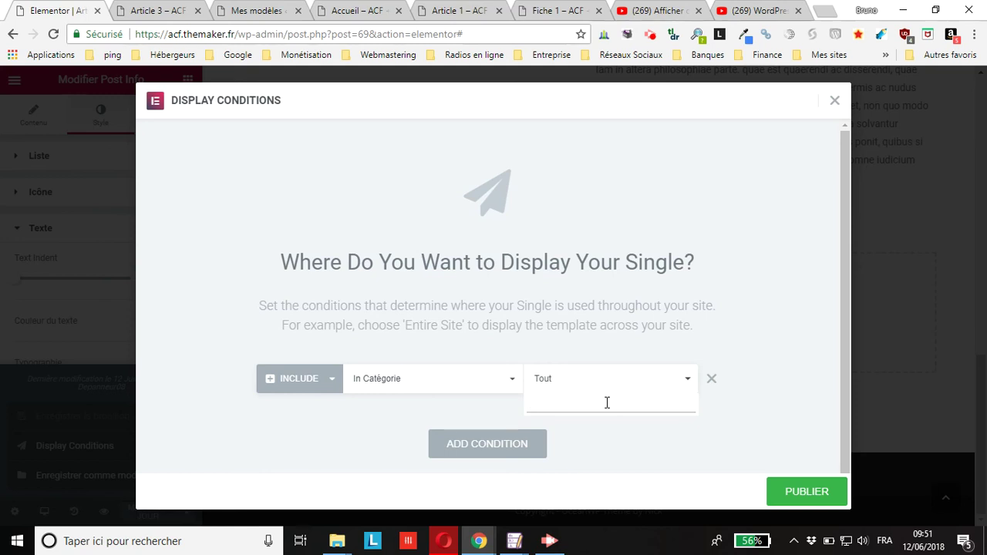
pyautogui.write('ar')
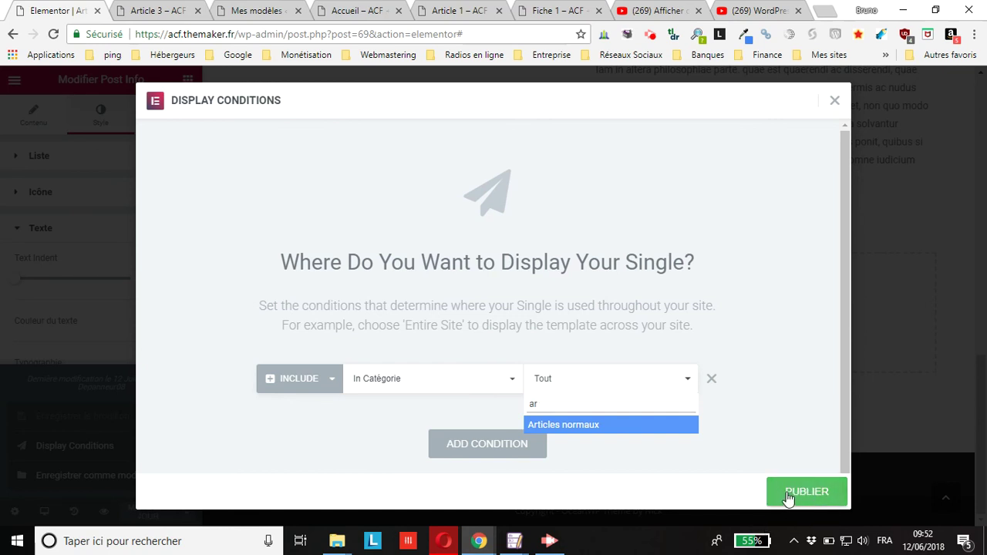
pyautogui.click(744, 351)
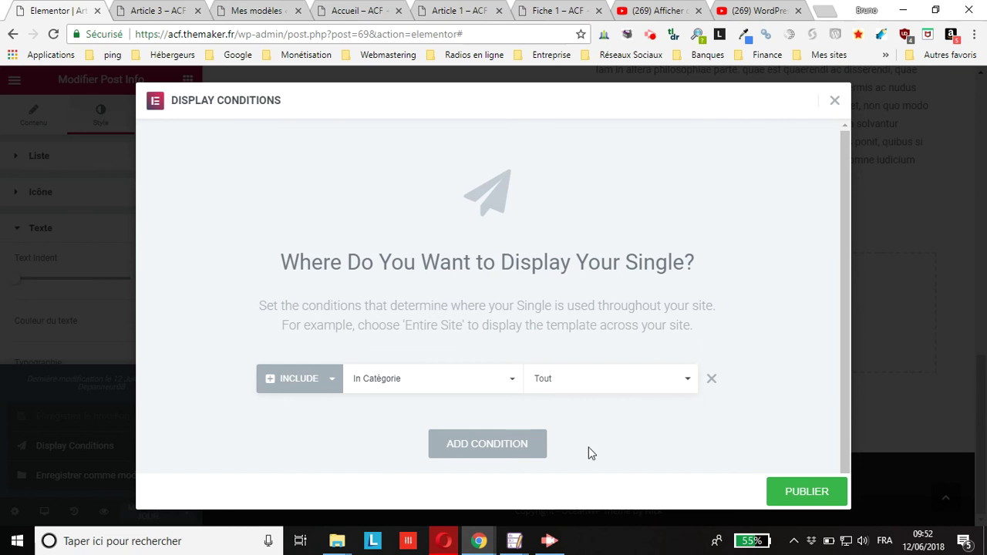
# - Add a second include condition and set the first condition's category to Articles normaux
pyautogui.click(469, 454)
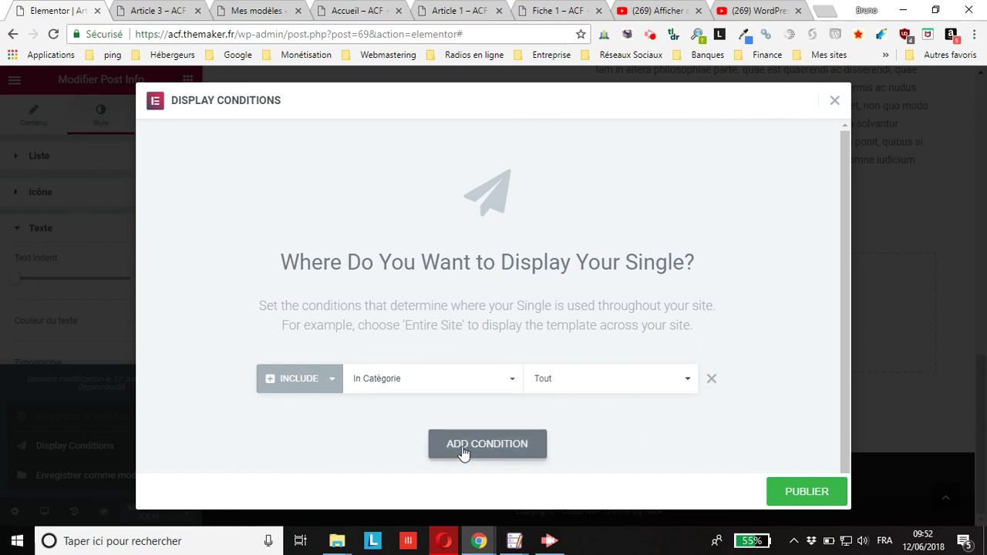
pyautogui.scroll(-1, 742, 295)
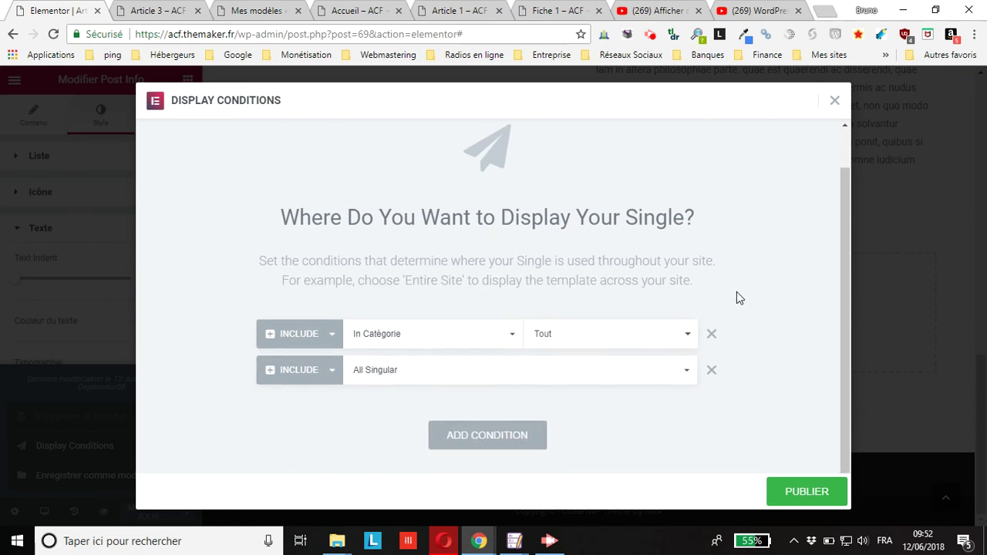
pyautogui.click(547, 330)
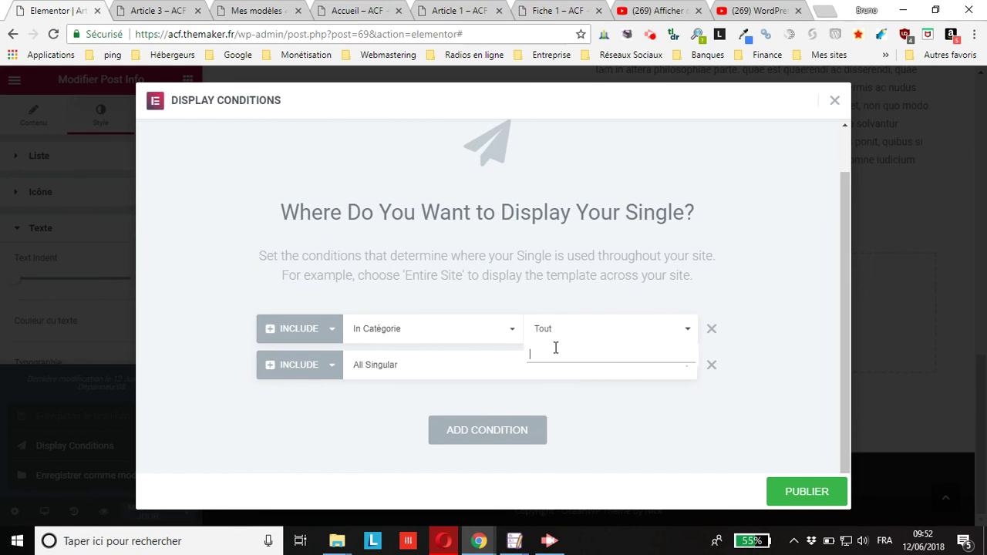
pyautogui.write('ar')
pyautogui.click(563, 375)
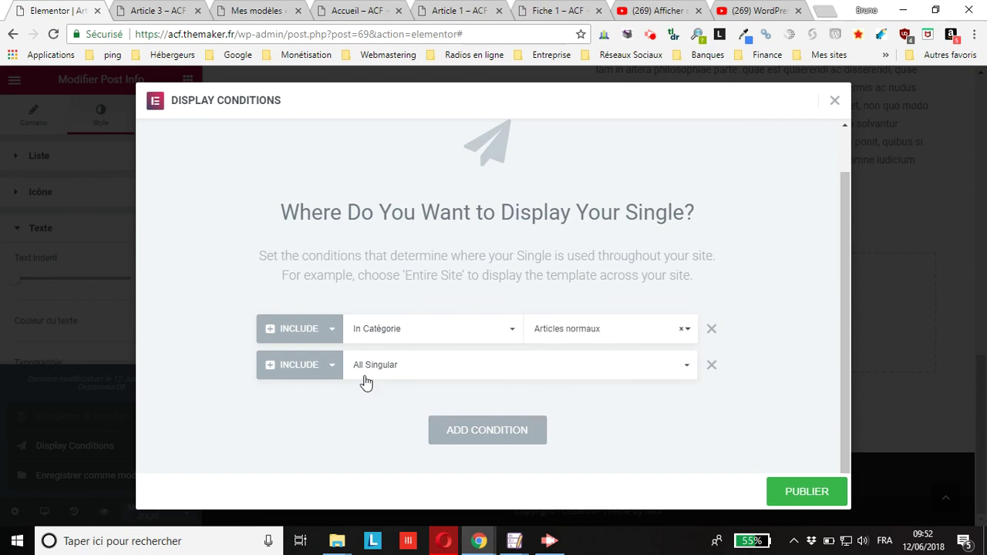
# - Set the second include condition to In Format and open its format value for selection
pyautogui.click(393, 371)
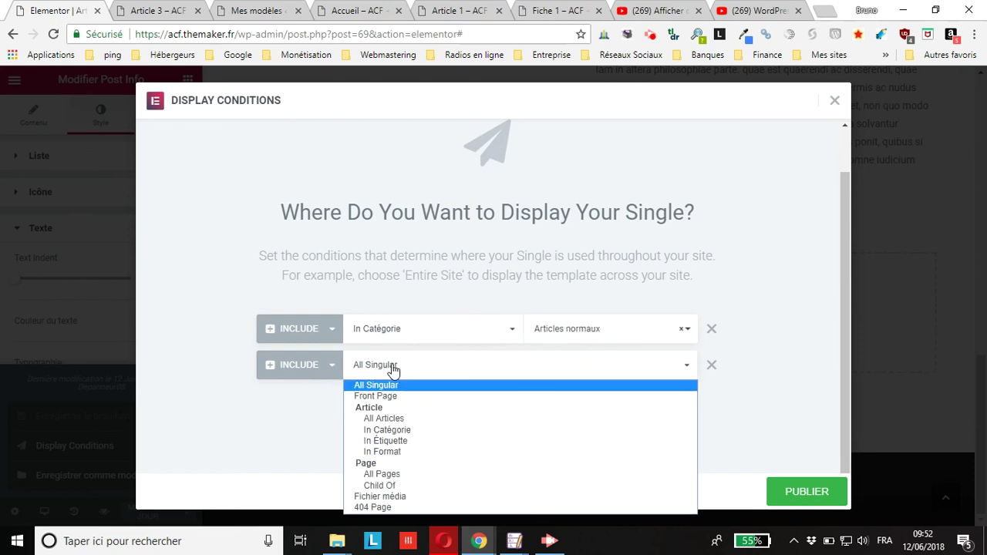
pyautogui.click(398, 453)
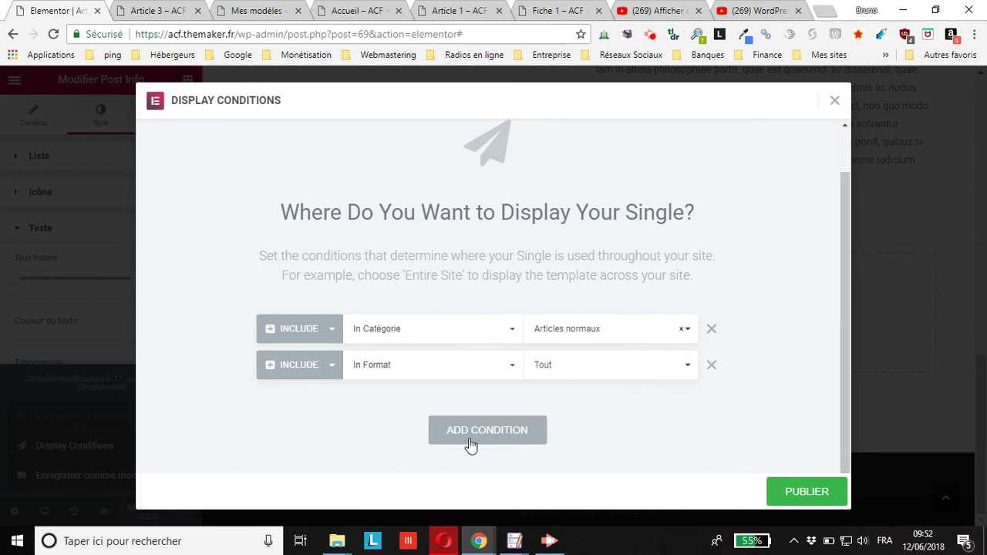
pyautogui.click(622, 367)
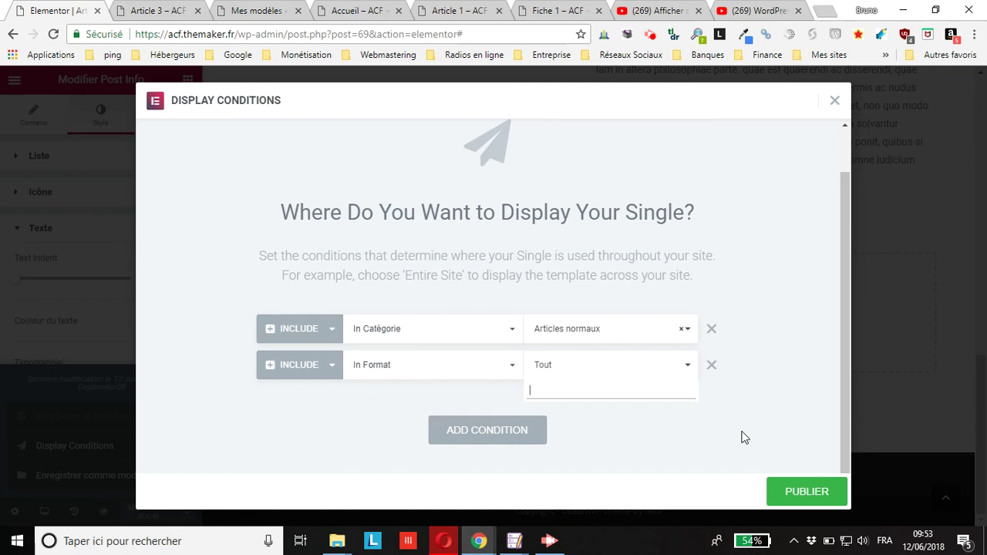
pyautogui.click(552, 543)
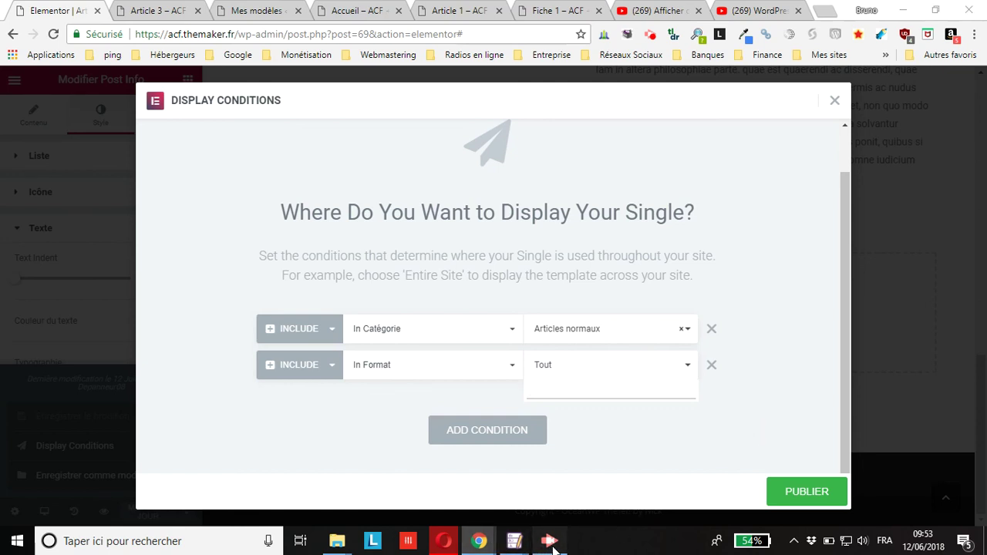